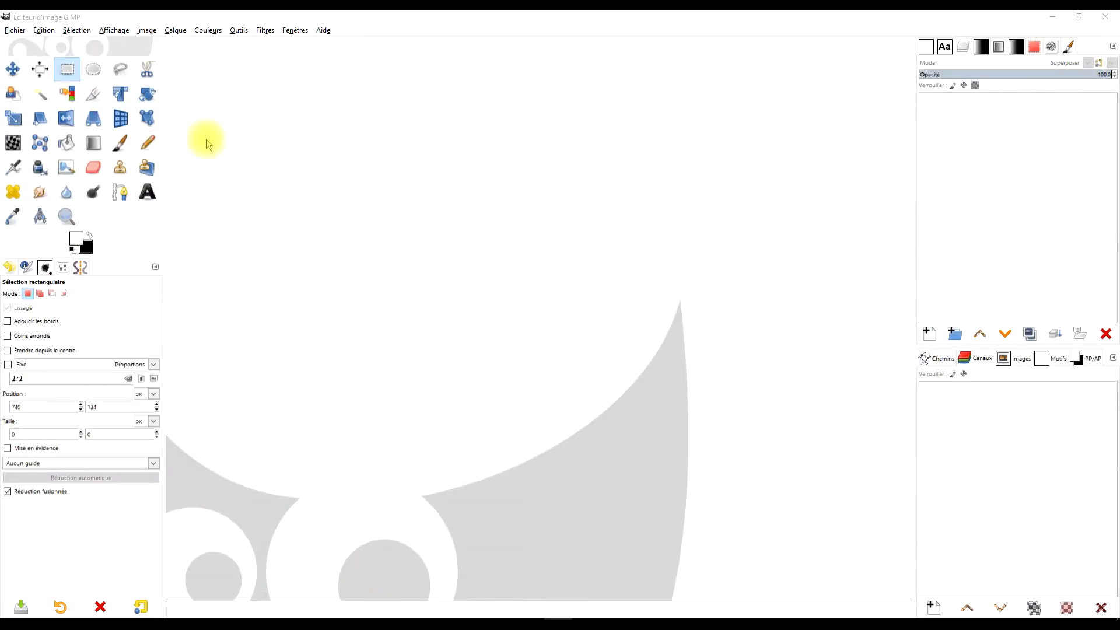
# Step: Create a new 1920 x 1080 px image at 300 pixels/in, filled with the background colour
pyautogui.click(24, 31)
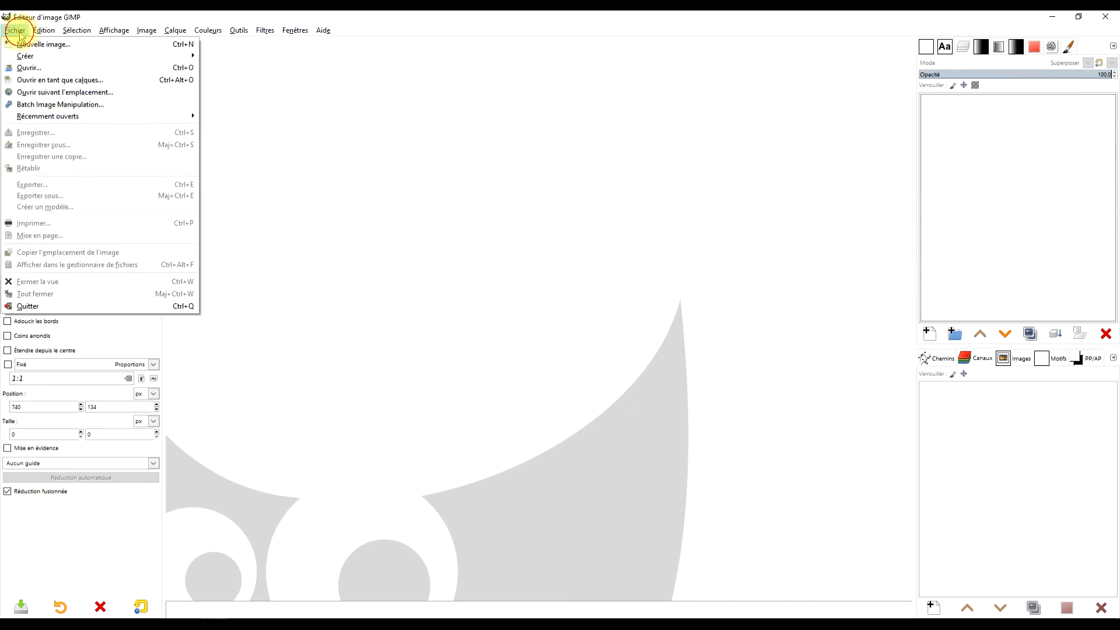
pyautogui.click(38, 46)
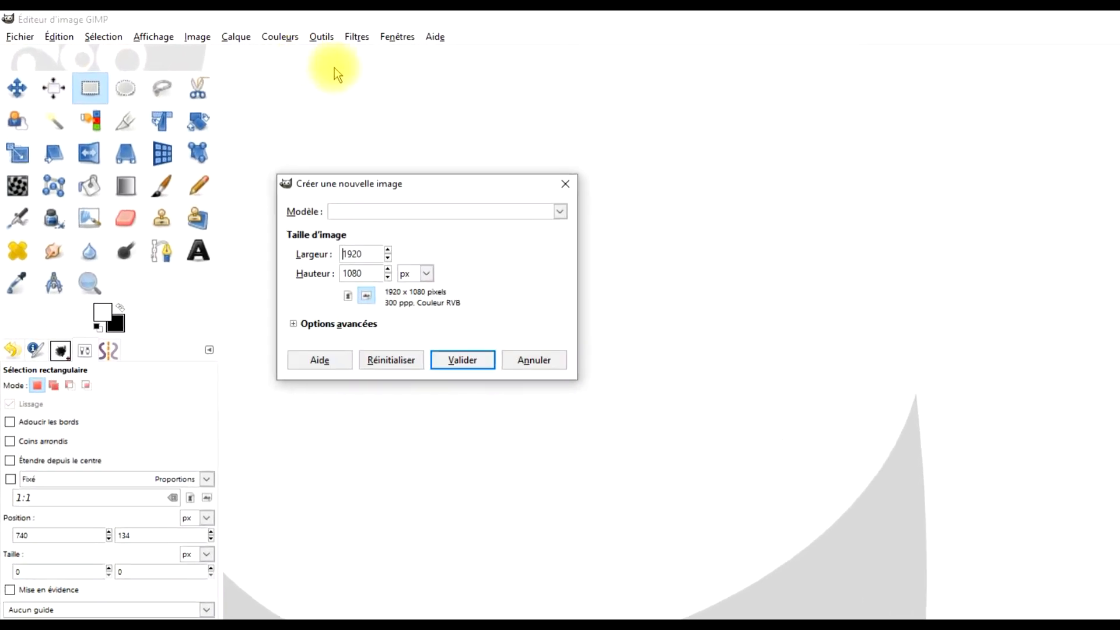
pyautogui.click(297, 326)
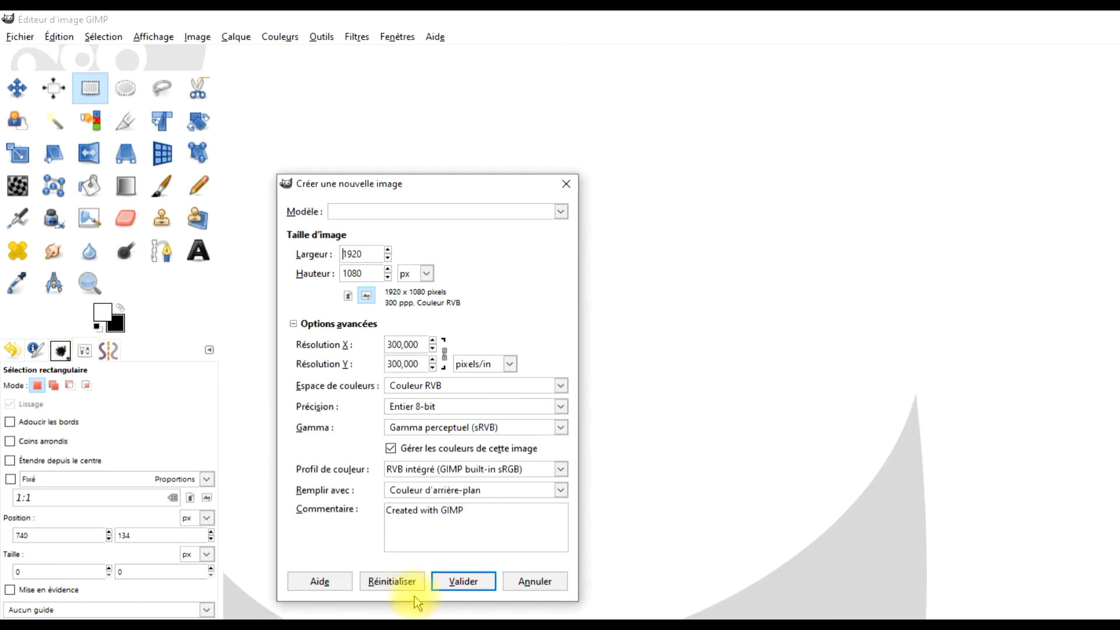
pyautogui.click(463, 582)
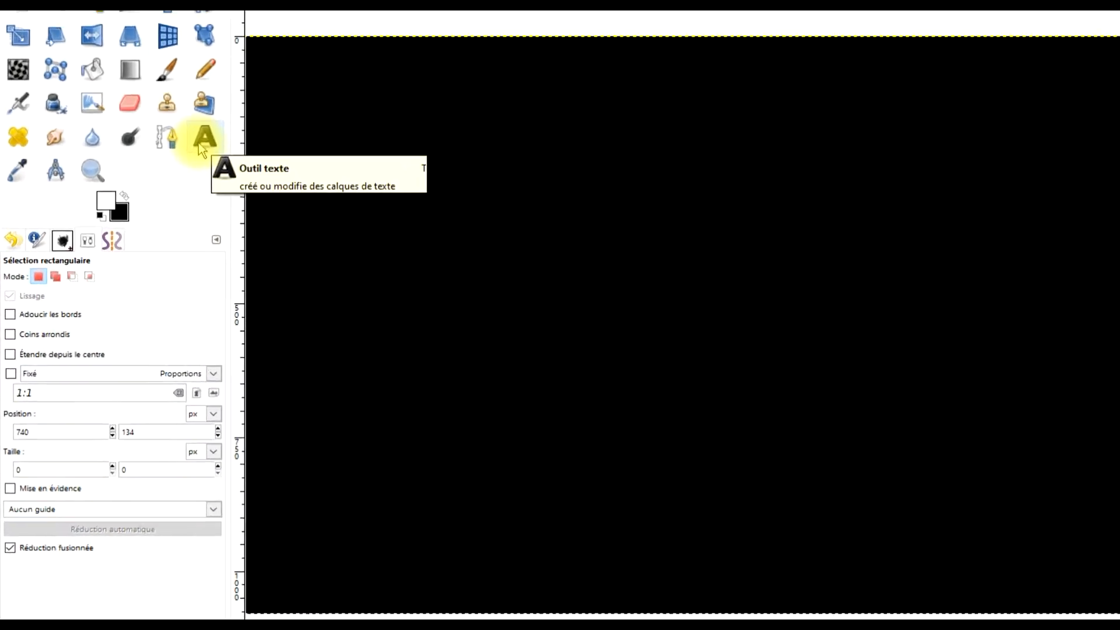
# Step: Add a text box across the black canvas containing GIMP in white, centred Arial Bold at 483 px
pyautogui.click(145, 197)
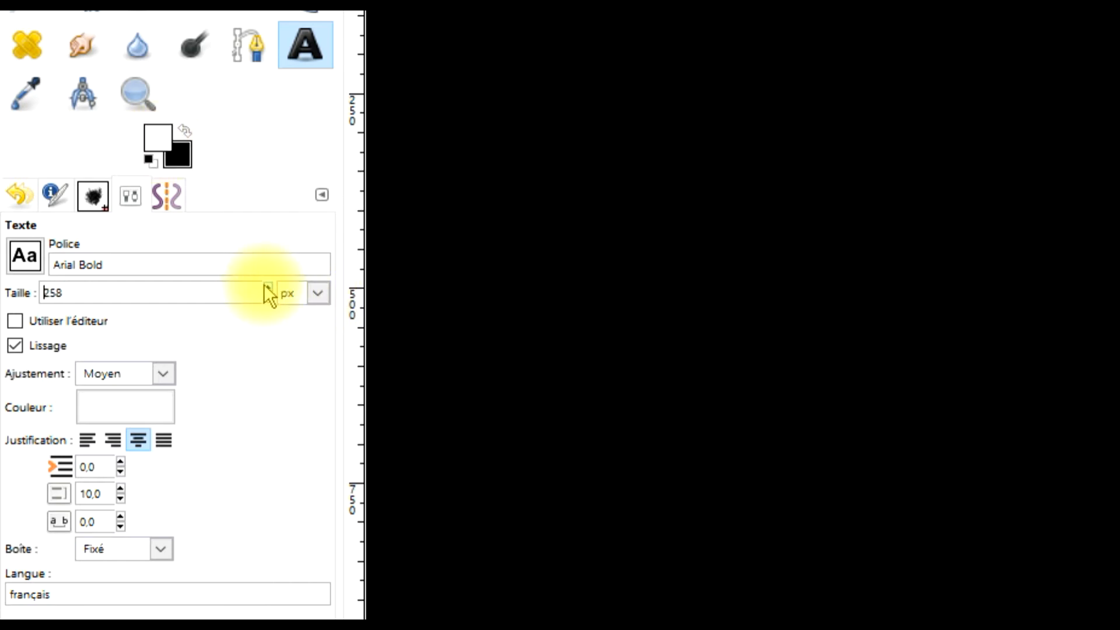
pyautogui.moveTo(472, 20); pyautogui.dragTo(840, 454)
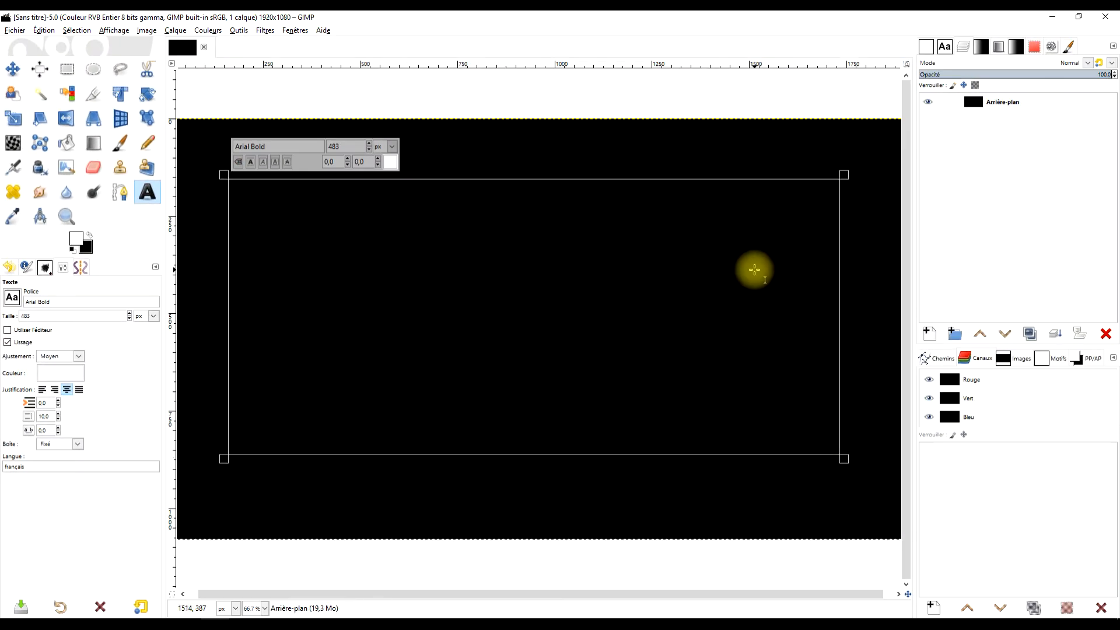
pyautogui.press('capslock')
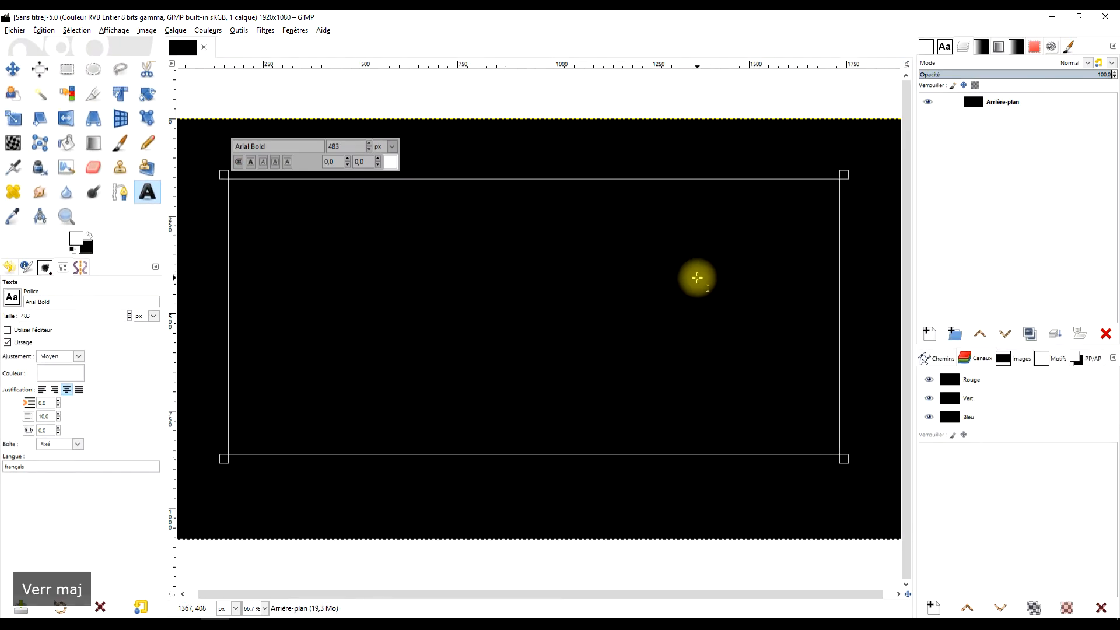
pyautogui.write('GIMP')
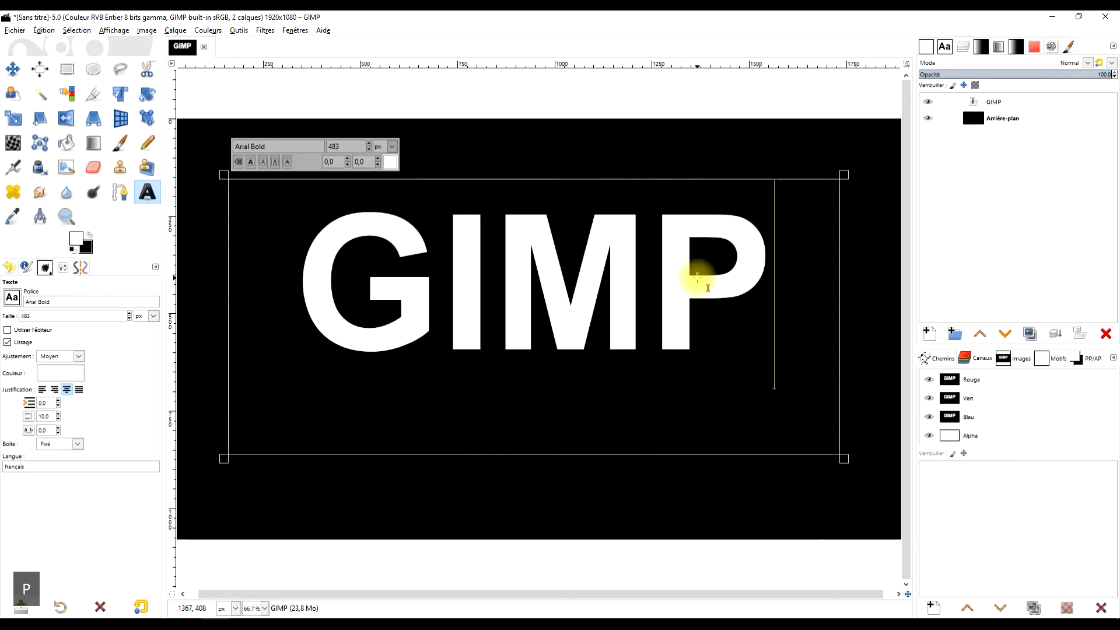
# Step: Enlarge the text box towards the canvas edges and set the GIMP text size to 685 px
pyautogui.scroll(-1, 697, 277)
pyautogui.moveTo(691, 276); pyautogui.dragTo(591, 279)
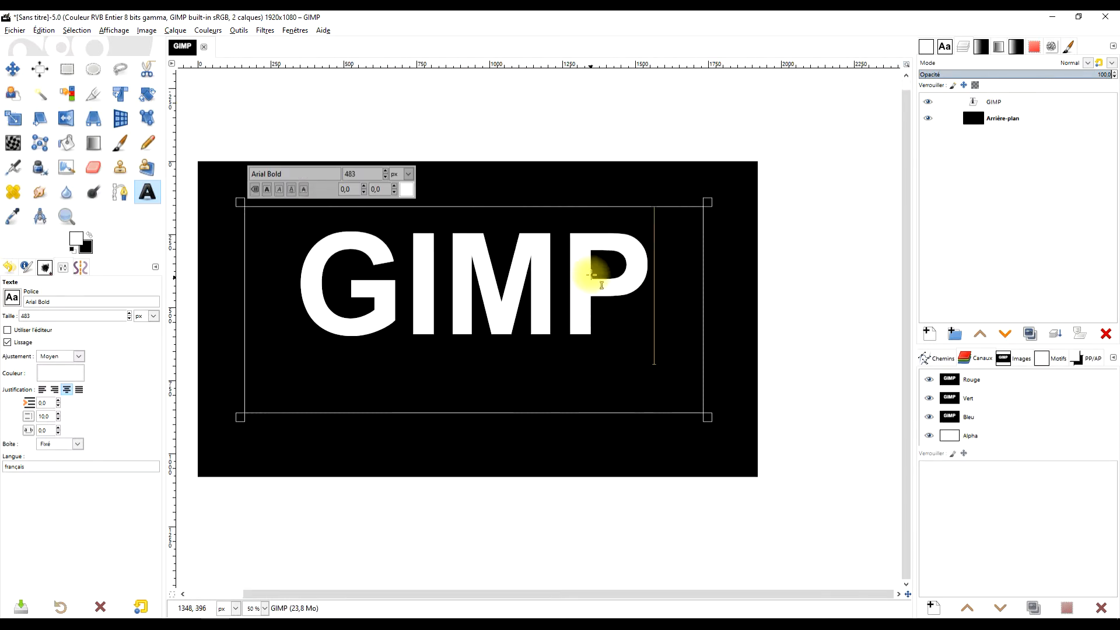
pyautogui.hotkey('ctrl', 'a')
pyautogui.click(385, 171)
pyautogui.moveTo(385, 171); pyautogui.dragTo(385, 171)
pyautogui.moveTo(709, 418); pyautogui.dragTo(741, 447)
pyautogui.moveTo(240, 200); pyautogui.dragTo(218, 181)
pyautogui.click(362, 149)
pyautogui.moveTo(363, 150); pyautogui.dragTo(362, 150)
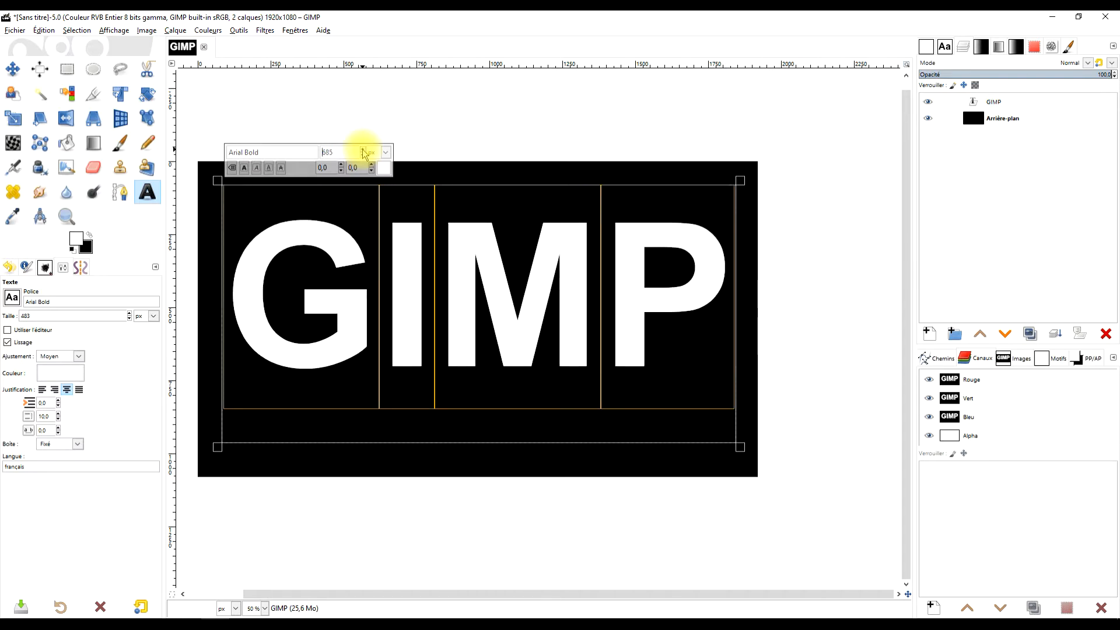
pyautogui.click(66, 69)
pyautogui.click(559, 133)
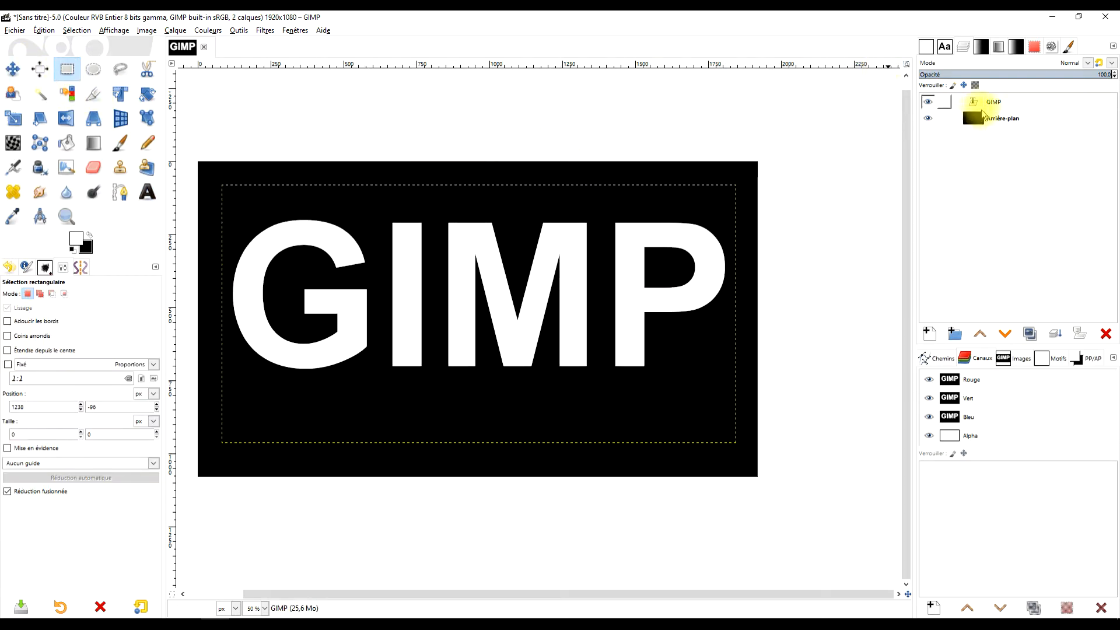
# Step: Duplicate the GIMP text layer, then move the original below the background layer and hide it
pyautogui.click(982, 108)
pyautogui.click(1030, 334)
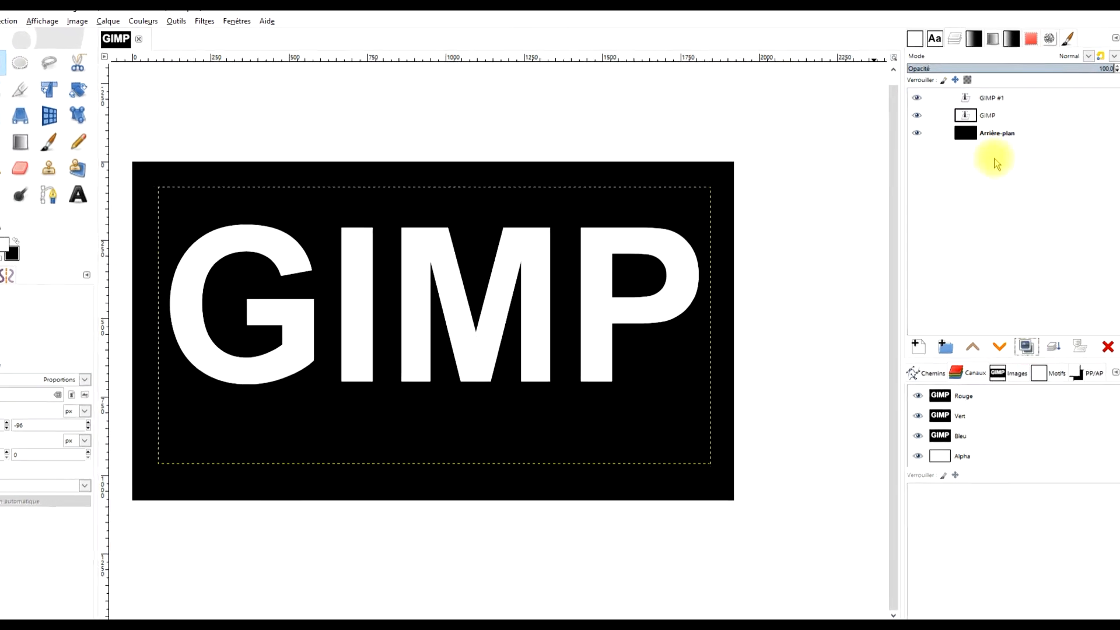
pyautogui.click(973, 117)
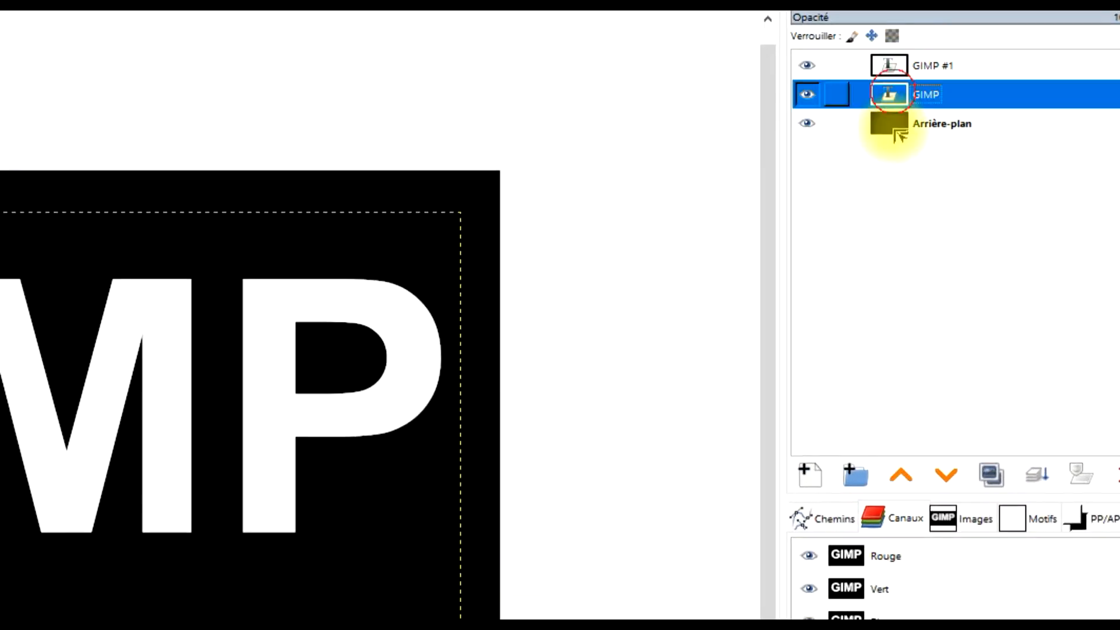
pyautogui.moveTo(899, 136); pyautogui.dragTo(894, 155)
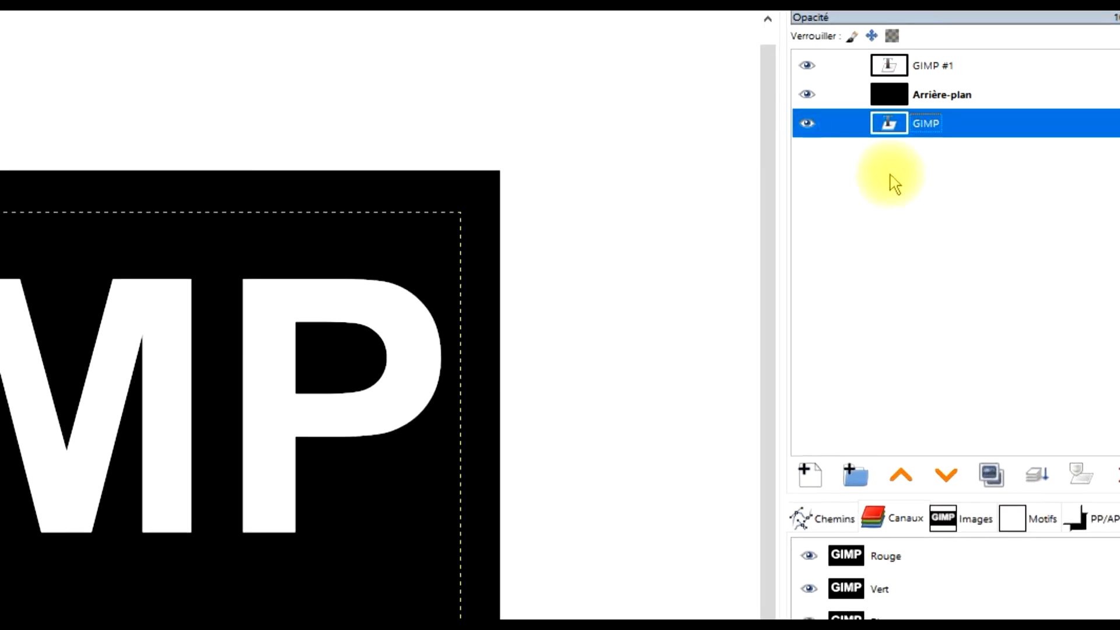
pyautogui.click(807, 123)
# Step: Duplicate the visible GIMP #1 text layer above the background
pyautogui.click(895, 66)
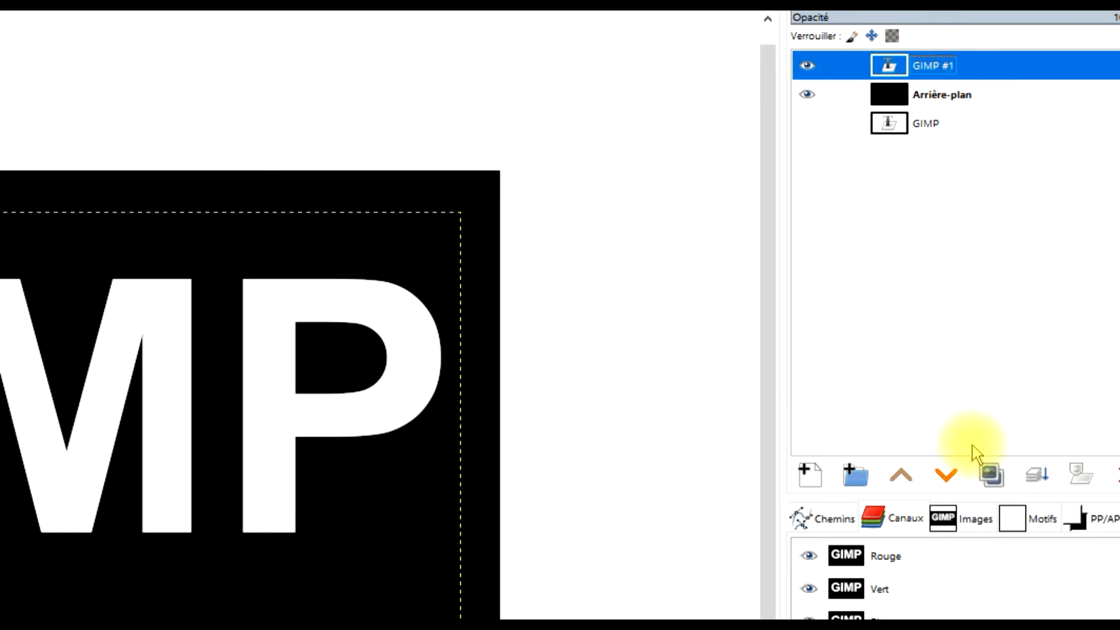
pyautogui.click(991, 473)
pyautogui.click(888, 100)
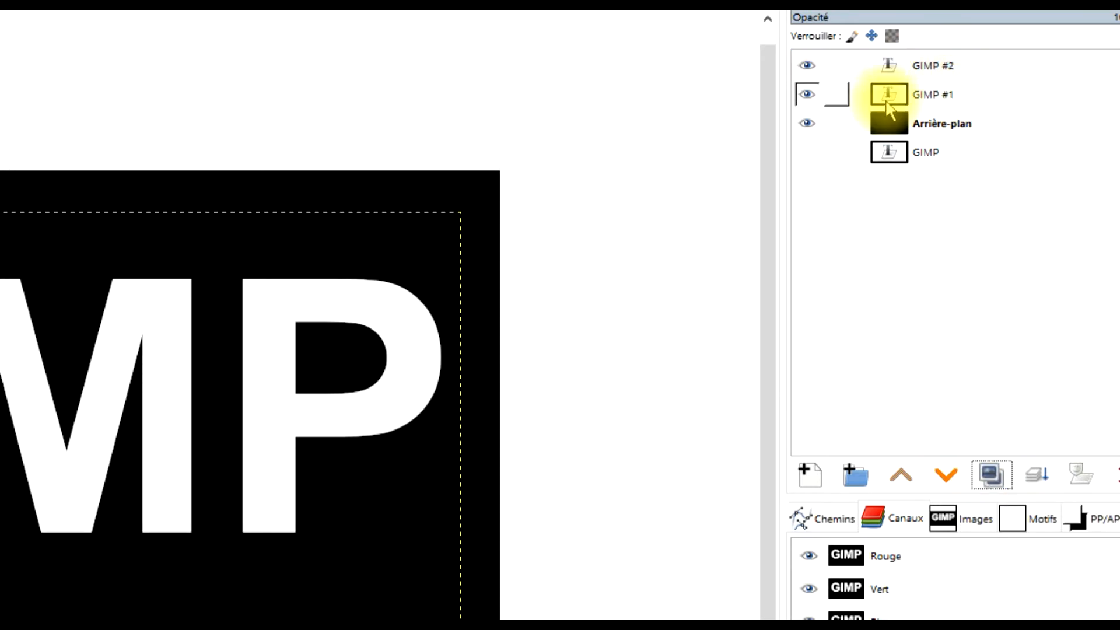
# Step: Apply a Gaussian blur of 6.40 in X and Y to the topmost GIMP #2 text layer
pyautogui.click(926, 67)
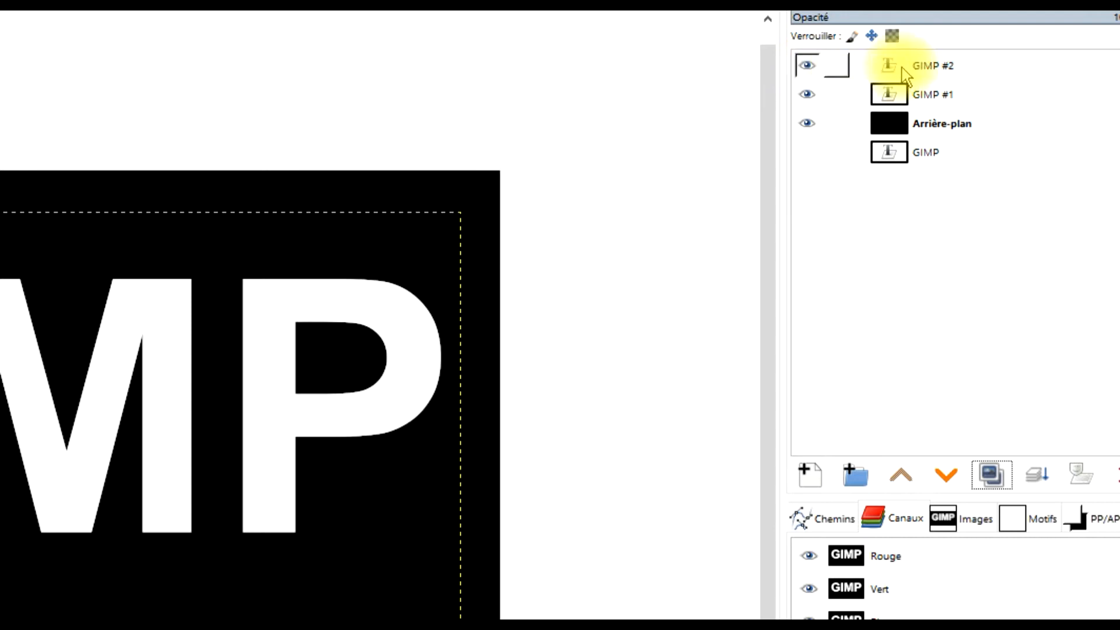
pyautogui.click(265, 30)
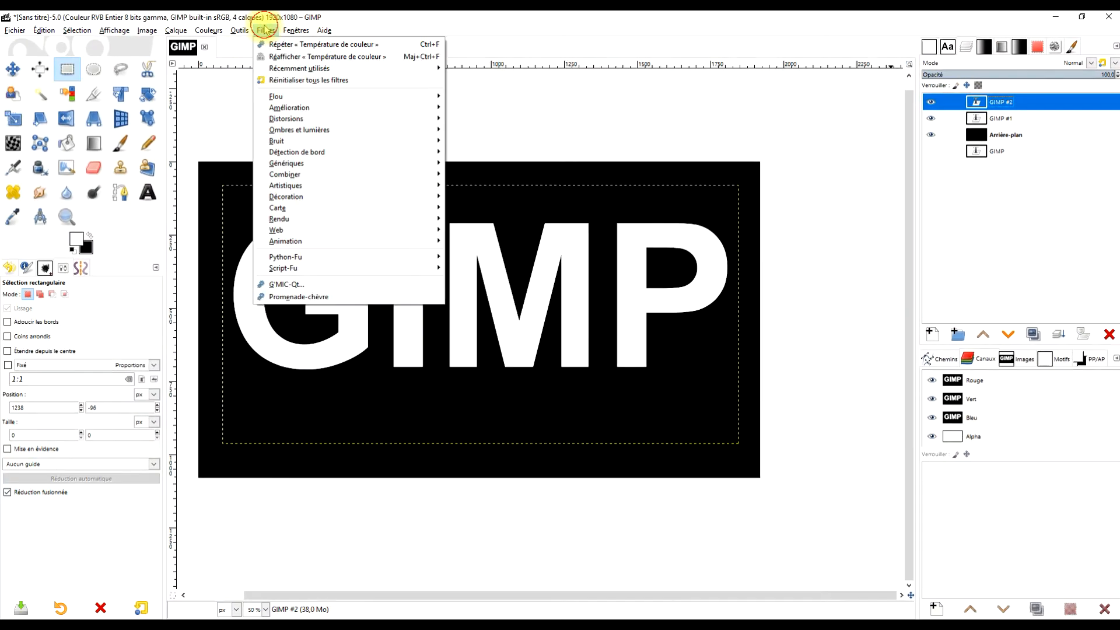
pyautogui.moveTo(304, 112)
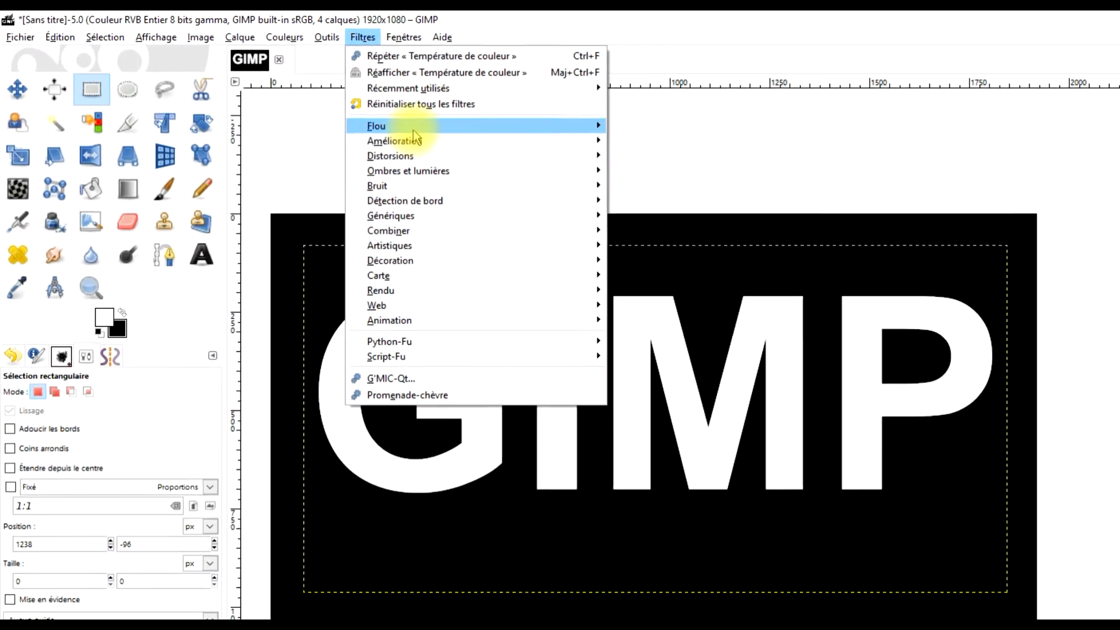
pyautogui.moveTo(544, 117)
pyautogui.click(575, 132)
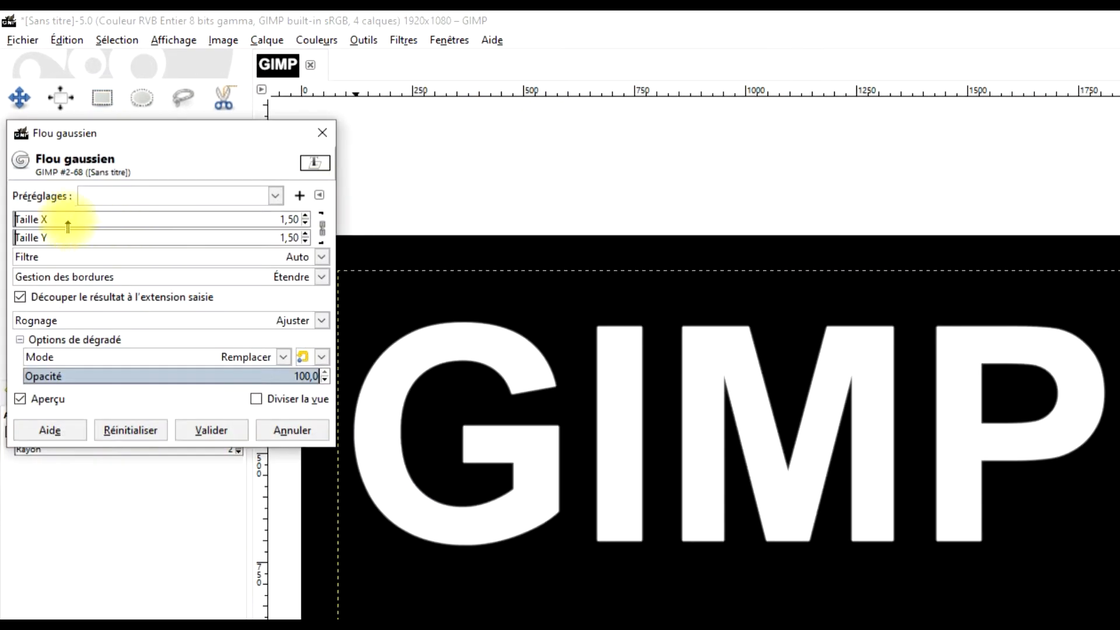
pyautogui.click(34, 220)
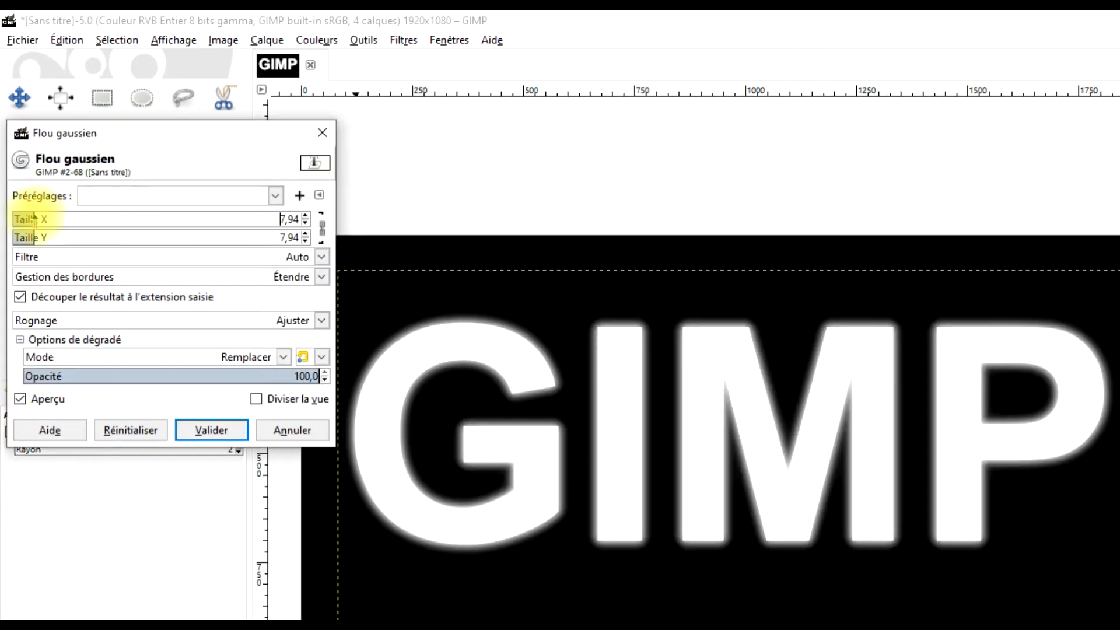
pyautogui.scroll(3, 728, 345)
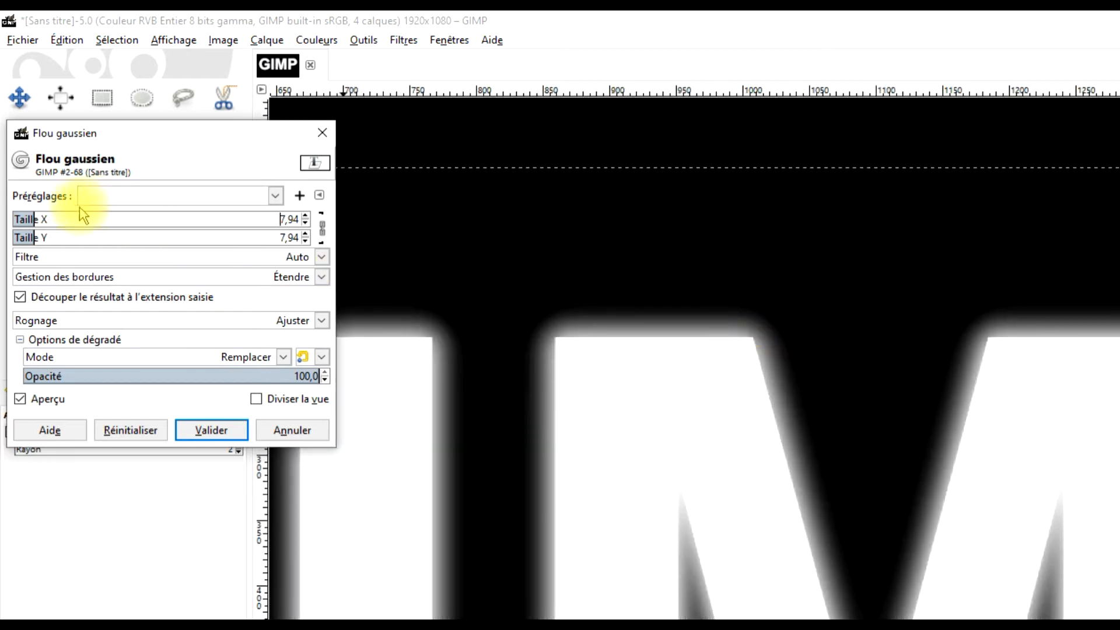
pyautogui.moveTo(46, 217); pyautogui.dragTo(45, 219)
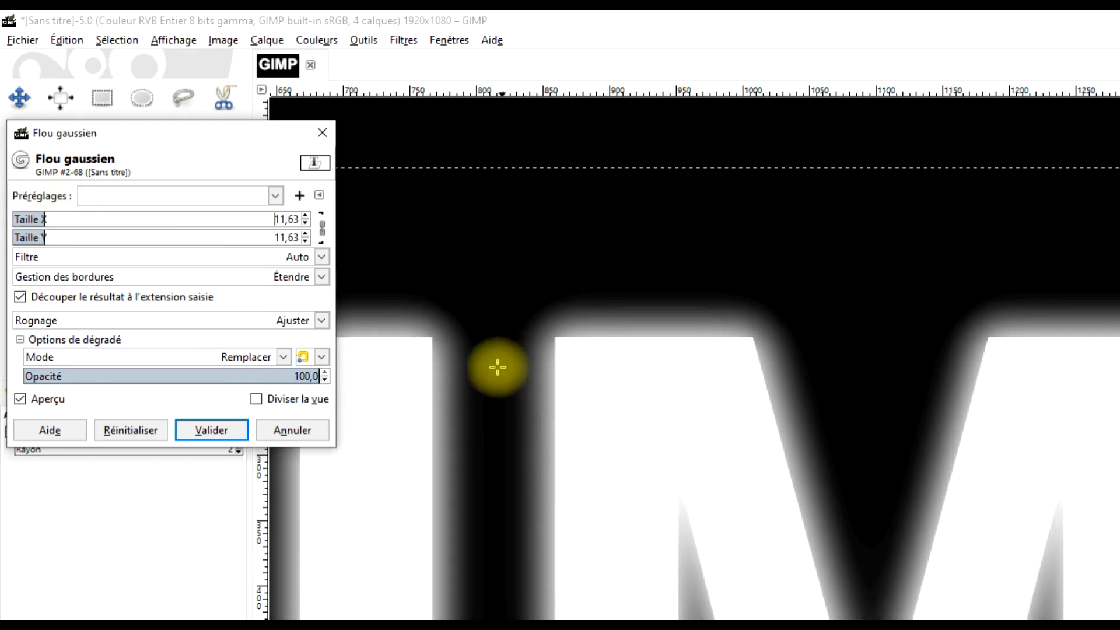
pyautogui.click(29, 220)
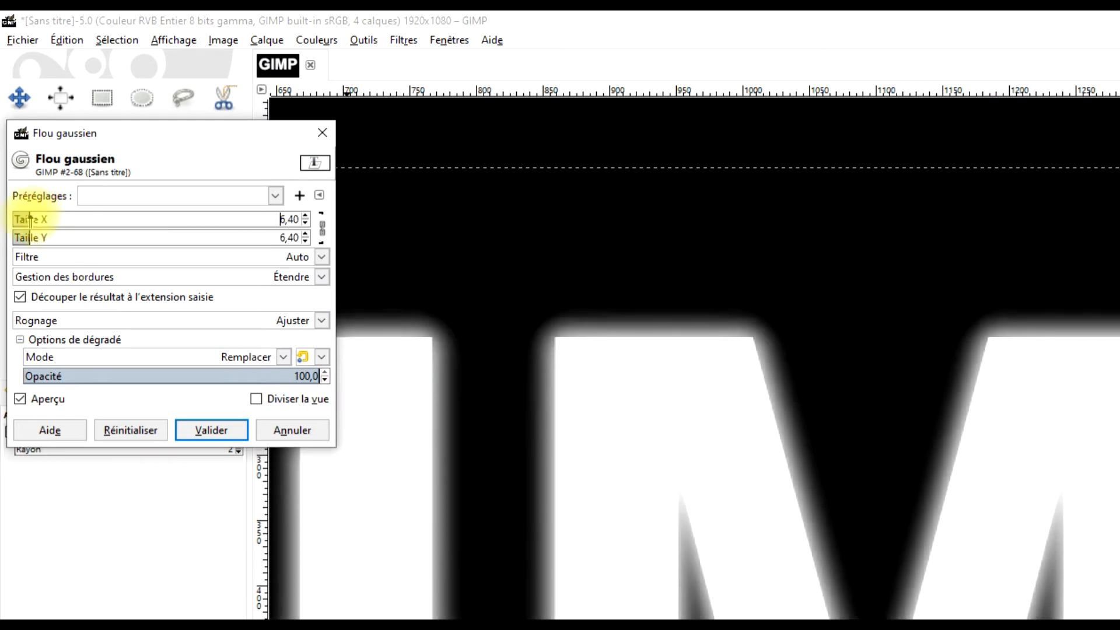
pyautogui.moveTo(29, 220); pyautogui.dragTo(32, 219)
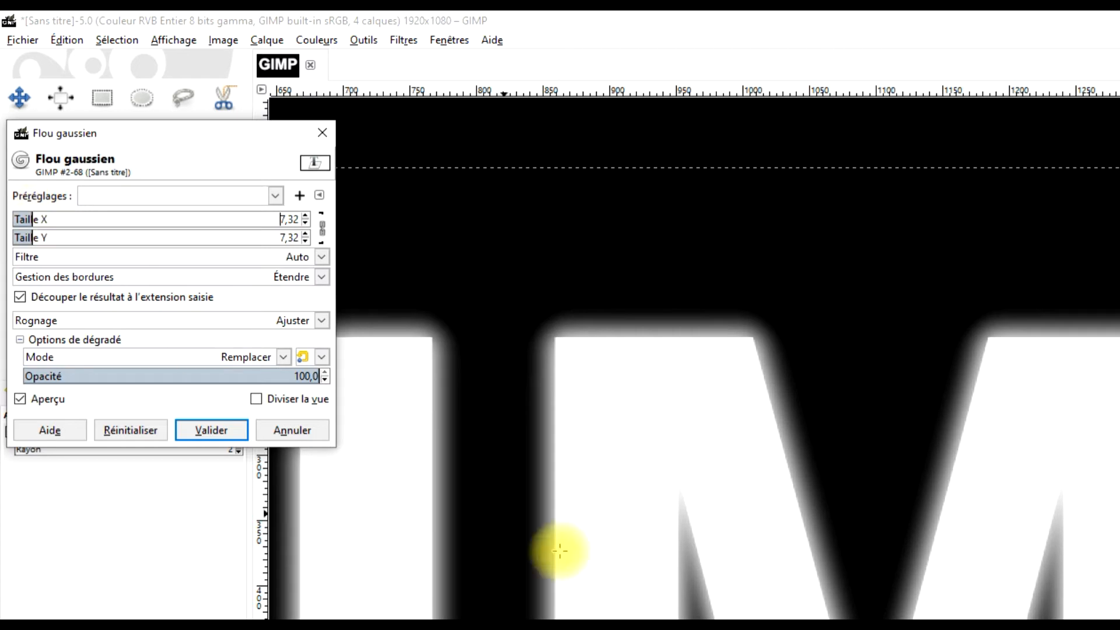
pyautogui.moveTo(560, 548); pyautogui.dragTo(1105, 331)
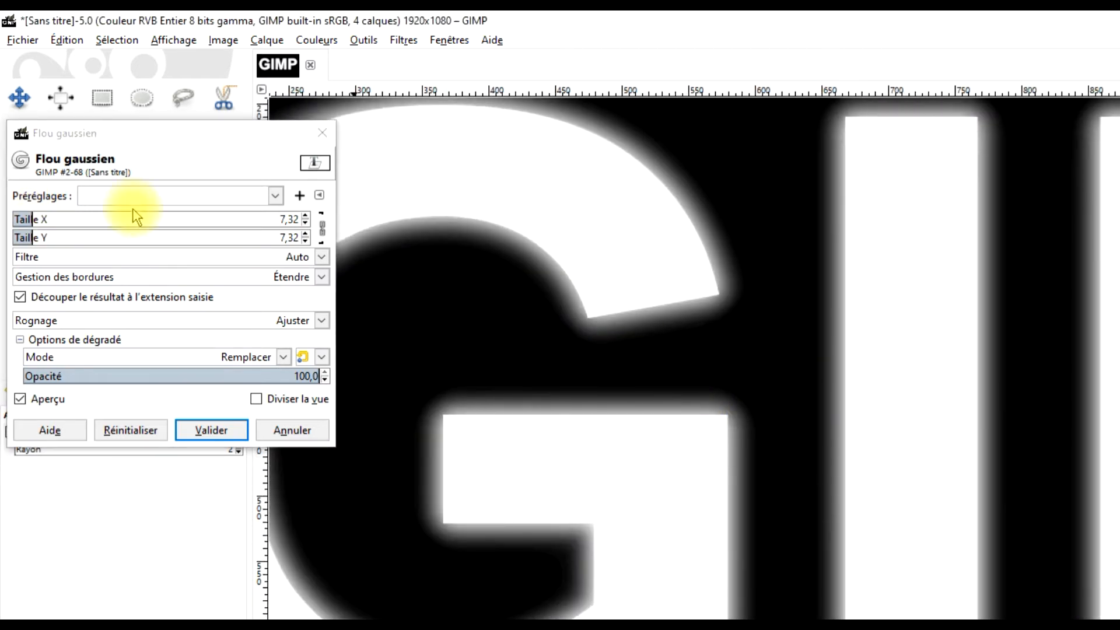
pyautogui.moveTo(29, 220); pyautogui.dragTo(30, 220)
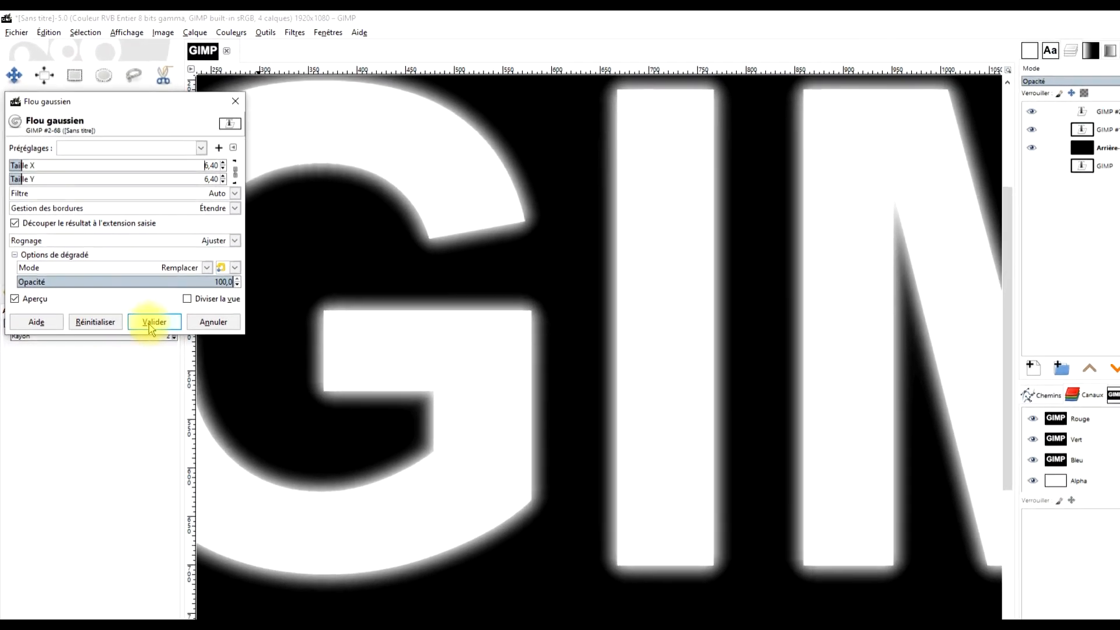
pyautogui.click(151, 325)
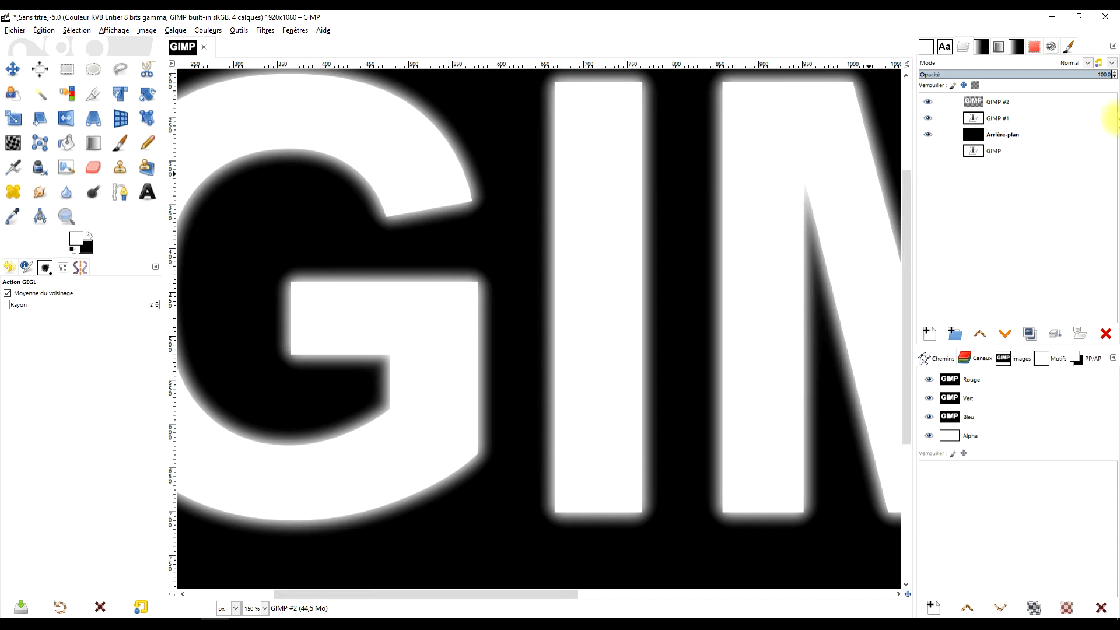
# Step: Raise the sharp GIMP #1 text layer above the blurred GIMP #2 layer
pyautogui.click(999, 118)
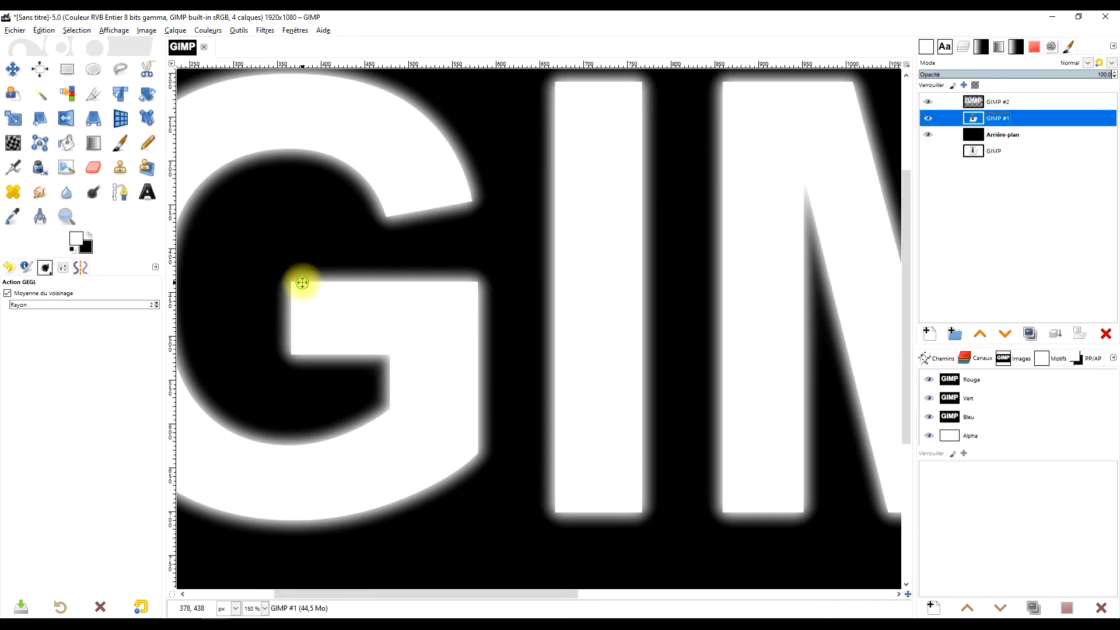
pyautogui.hscroll(-3, 329, 286)
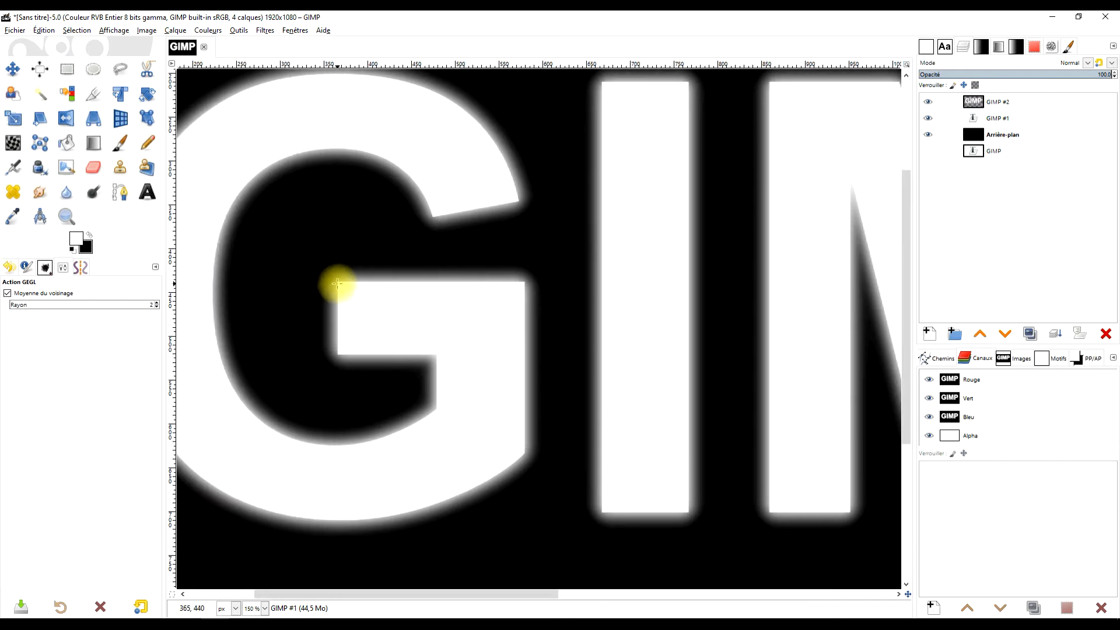
pyautogui.scroll(3, 337, 284)
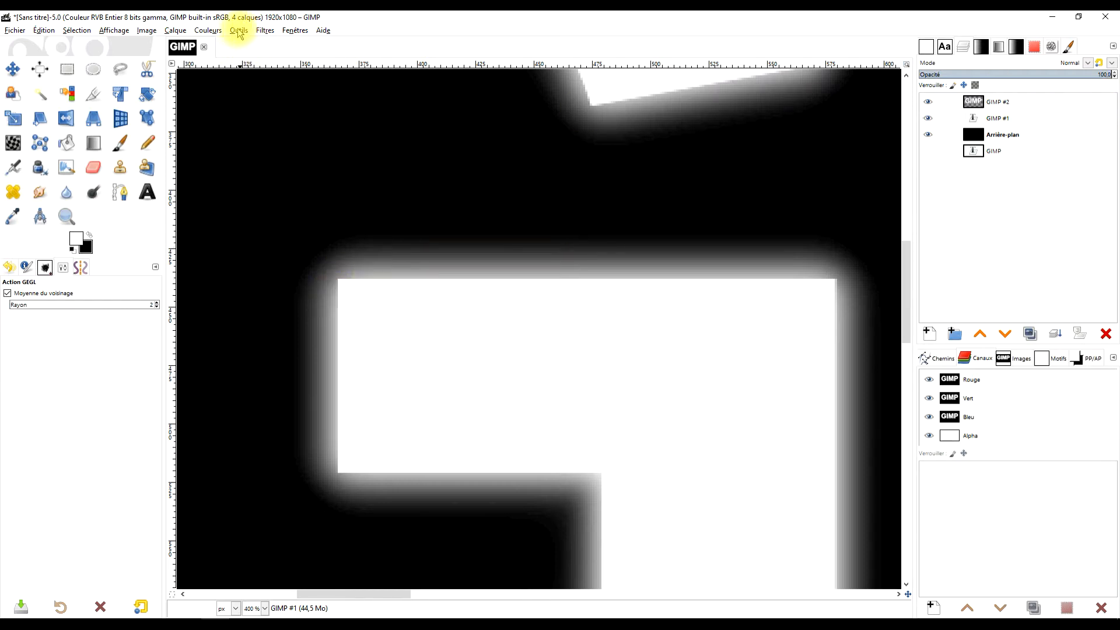
pyautogui.click(239, 33)
pyautogui.click(995, 114)
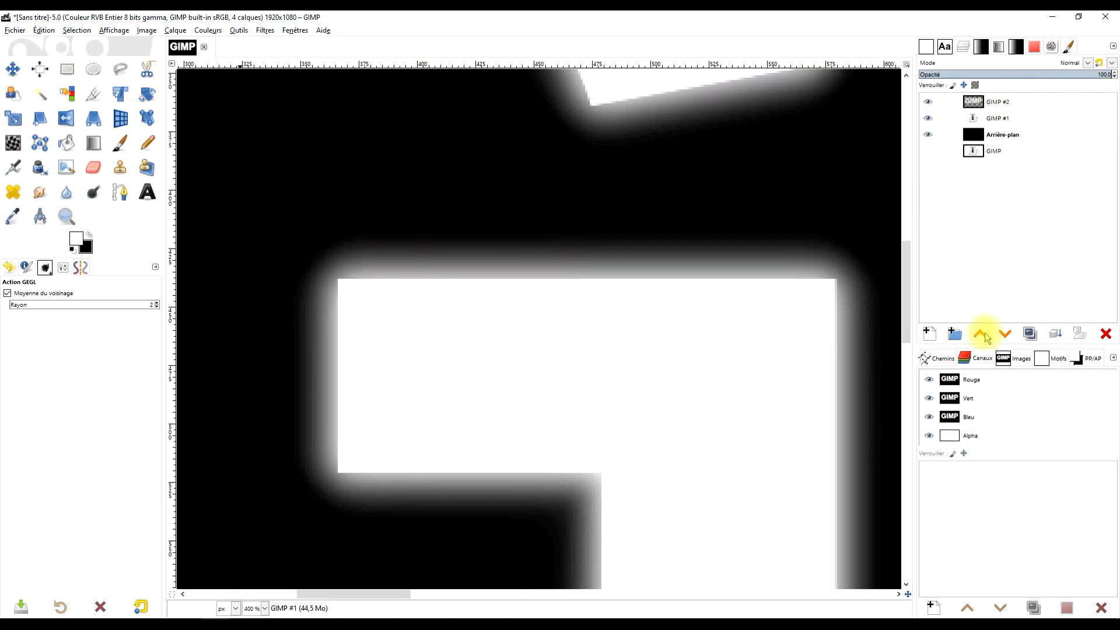
# Step: Apply a Gaussian blur of 3.63 in X and Y to the topmost GIMP #1 text layer
pyautogui.click(263, 30)
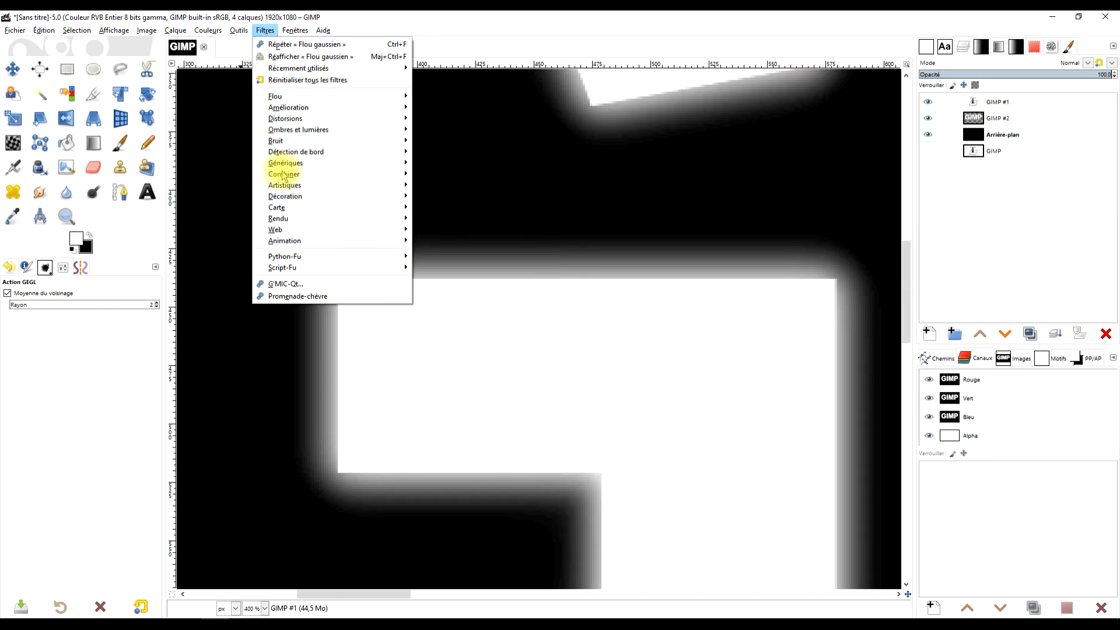
pyautogui.moveTo(309, 96)
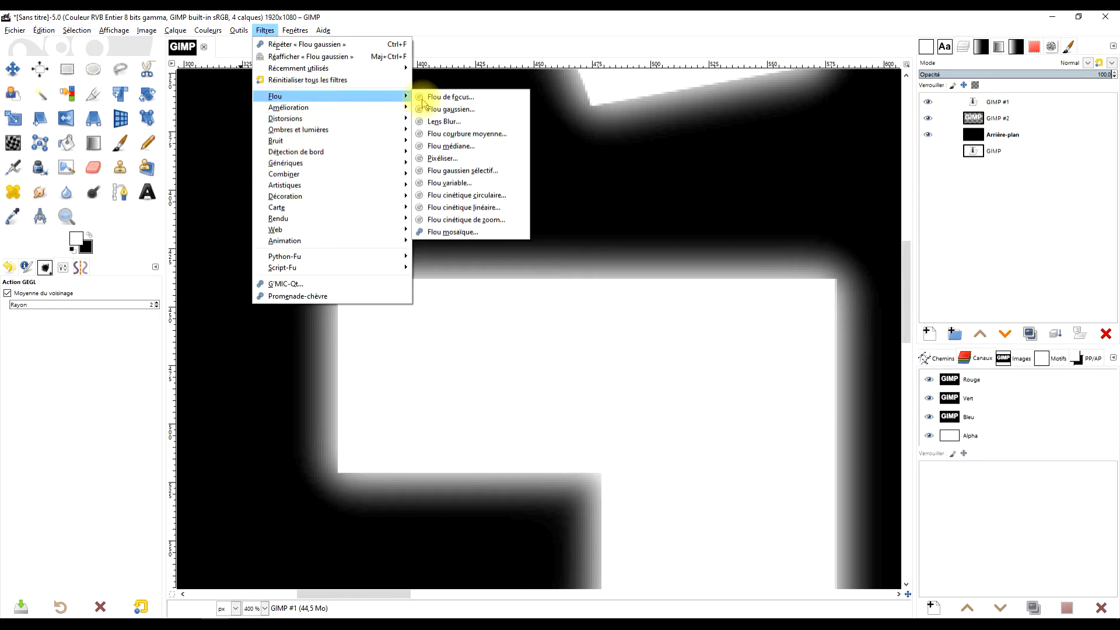
pyautogui.click(454, 112)
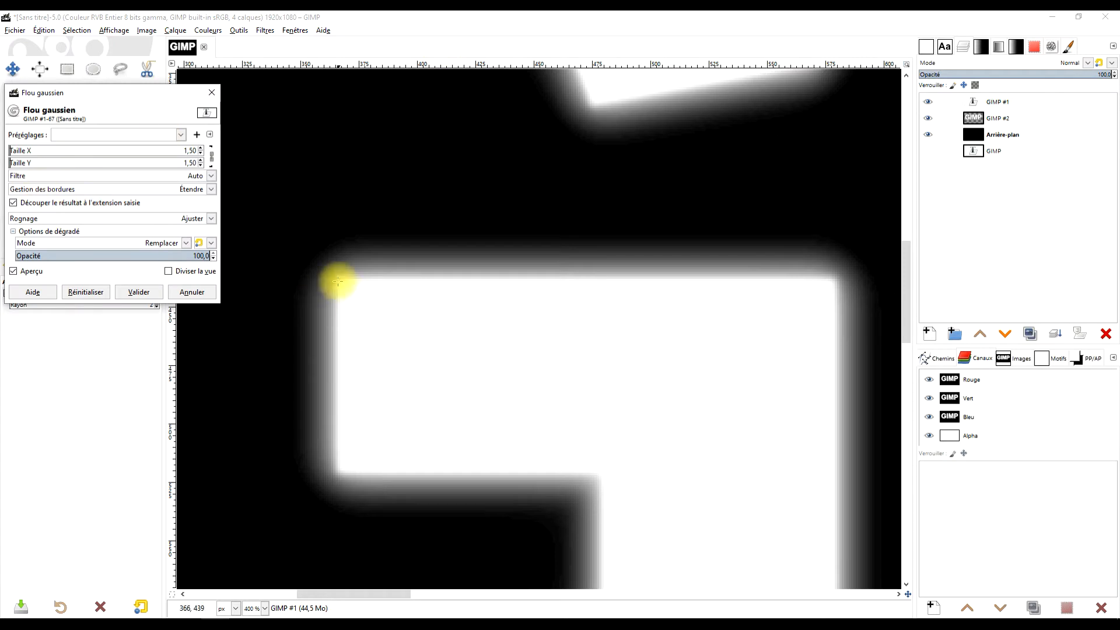
pyautogui.click(10, 151)
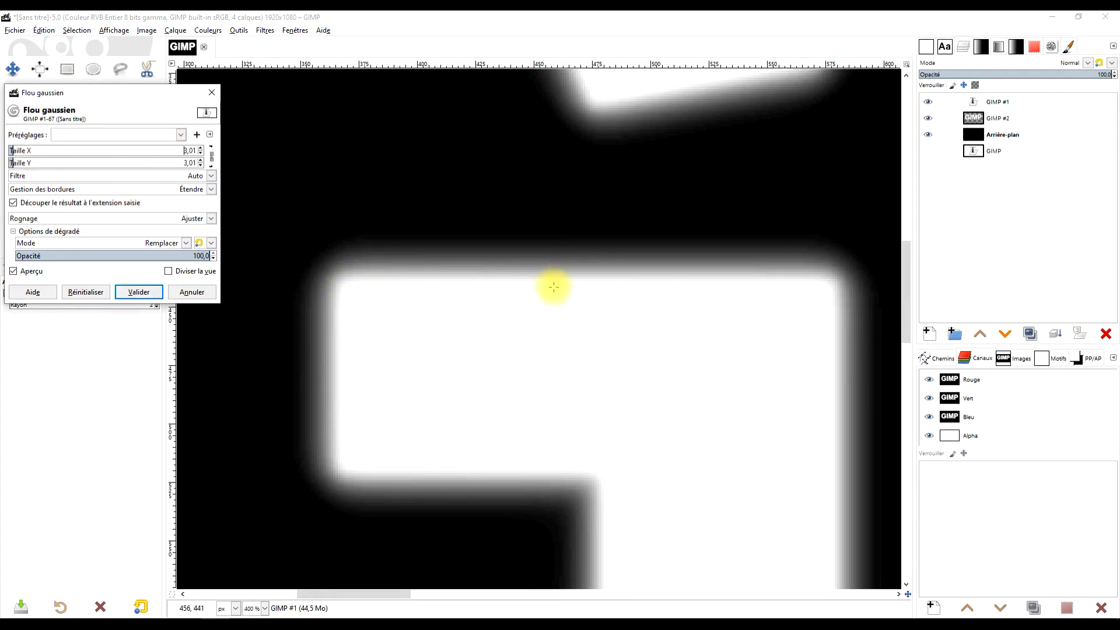
pyautogui.moveTo(11, 151); pyautogui.dragTo(12, 150)
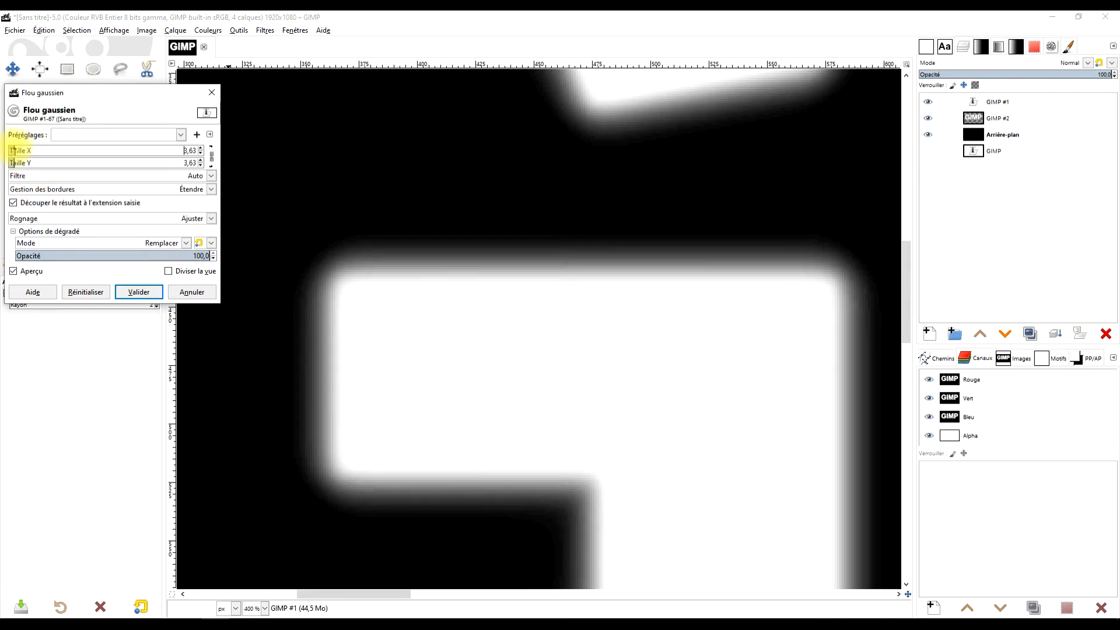
pyautogui.click(134, 290)
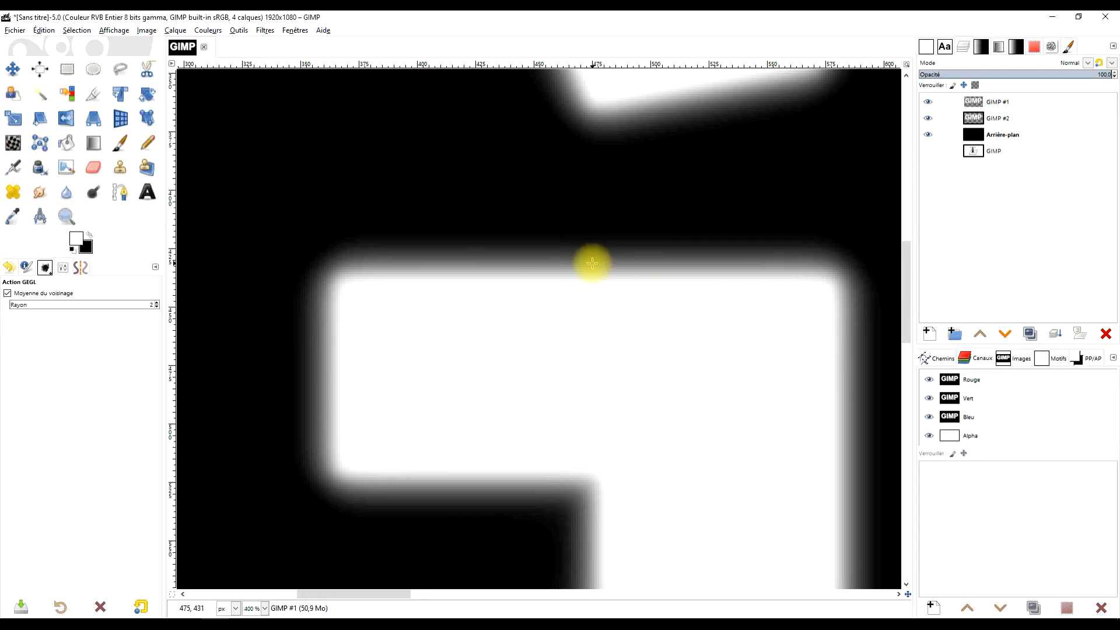
# Step: Check the softened letter edges, and merge the GIMP #1 layer down into GIMP #2
pyautogui.keyDown('ctrl'); pyautogui.scroll(-5, 592, 263); pyautogui.keyUp('ctrl')
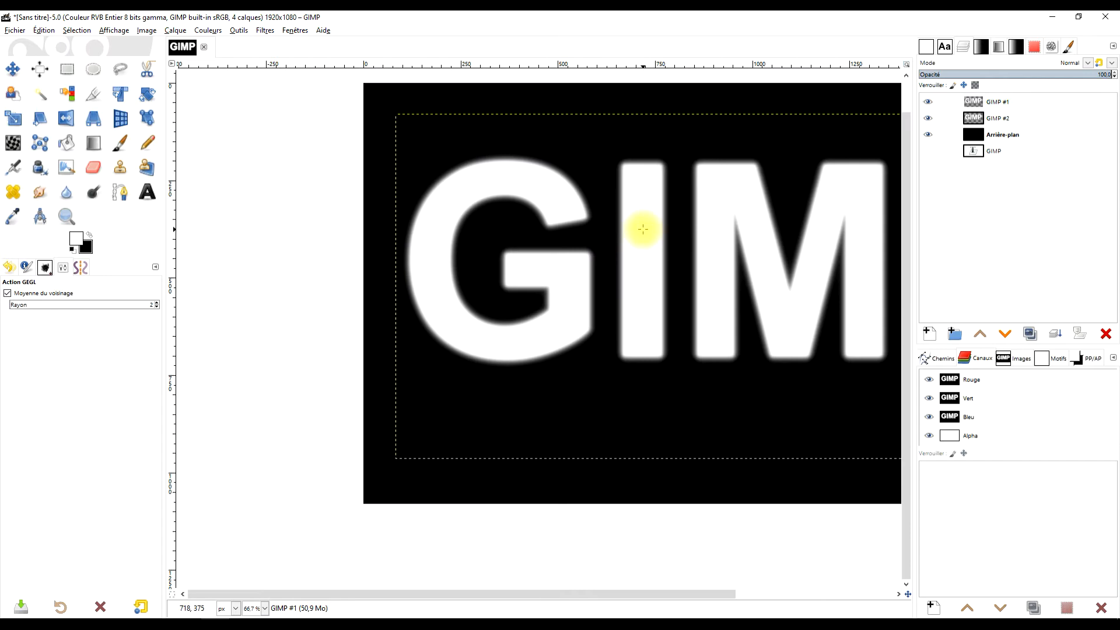
pyautogui.moveTo(643, 230); pyautogui.dragTo(473, 241)
pyautogui.moveTo(729, 250); pyautogui.dragTo(559, 236)
pyautogui.keyDown('ctrl'); pyautogui.scroll(3, 702, 230); pyautogui.keyUp('ctrl')
pyautogui.keyDown('ctrl'); pyautogui.scroll(-2, 700, 230); pyautogui.keyUp('ctrl')
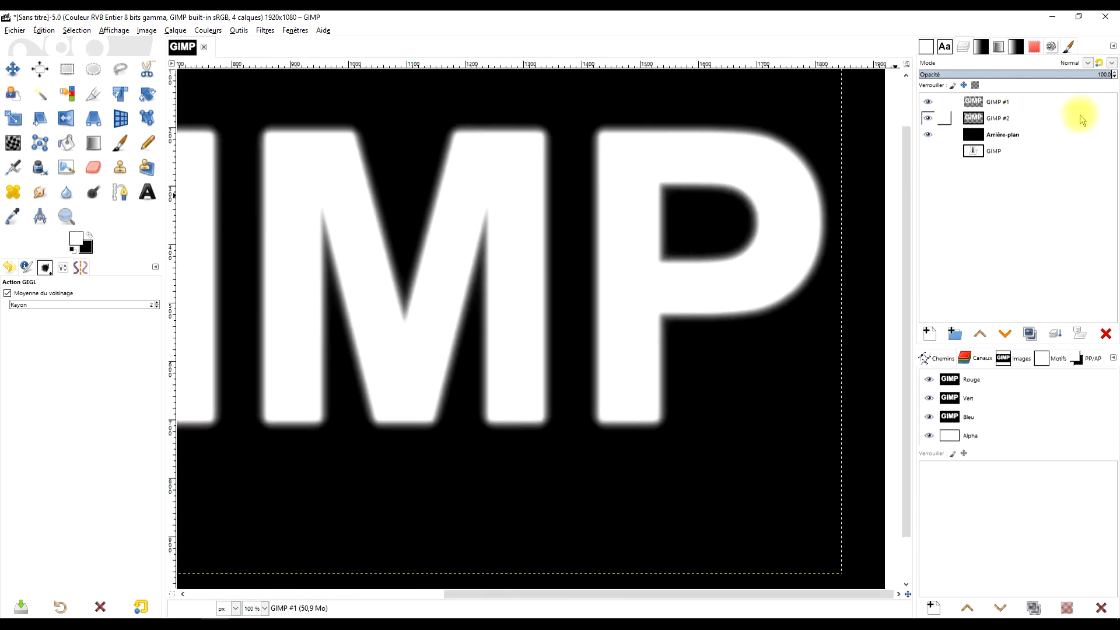
pyautogui.click(1032, 103)
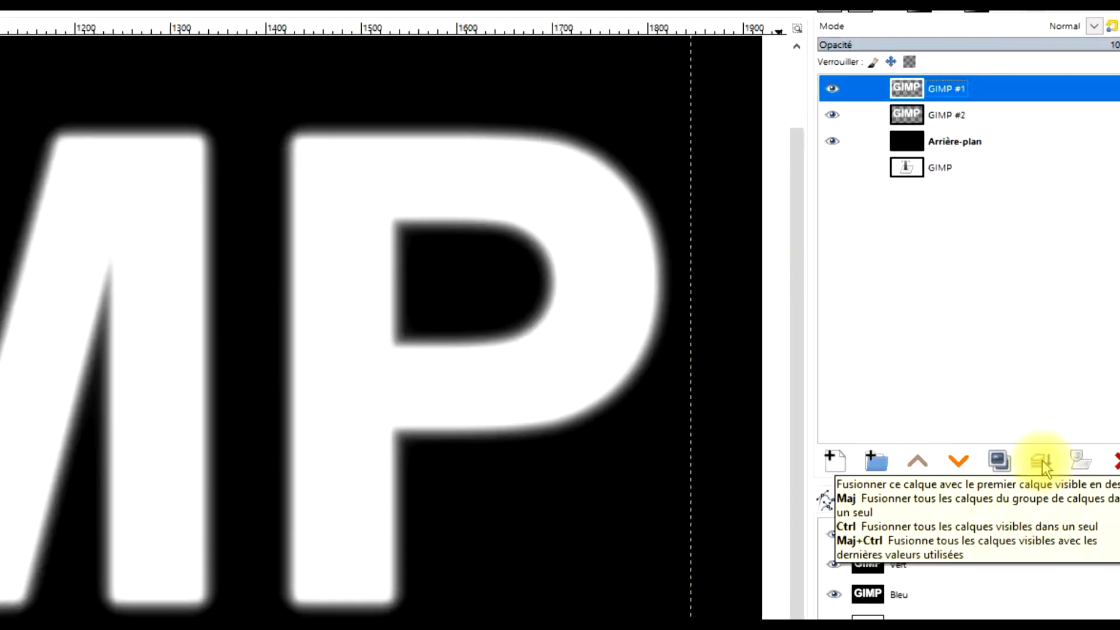
pyautogui.click(1056, 335)
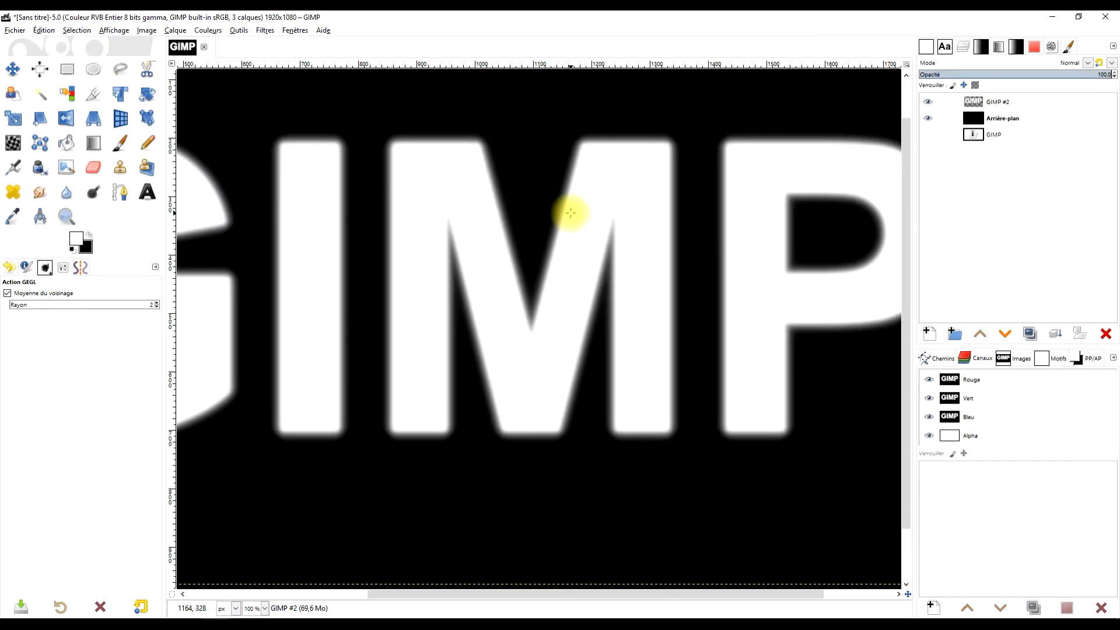
# Step: Resize the merged GIMP #2 layer's boundary to match the full image size
pyautogui.keyDown('ctrl'); pyautogui.scroll(-2, 571, 213); pyautogui.keyUp('ctrl')
pyautogui.rightClick(985, 105)
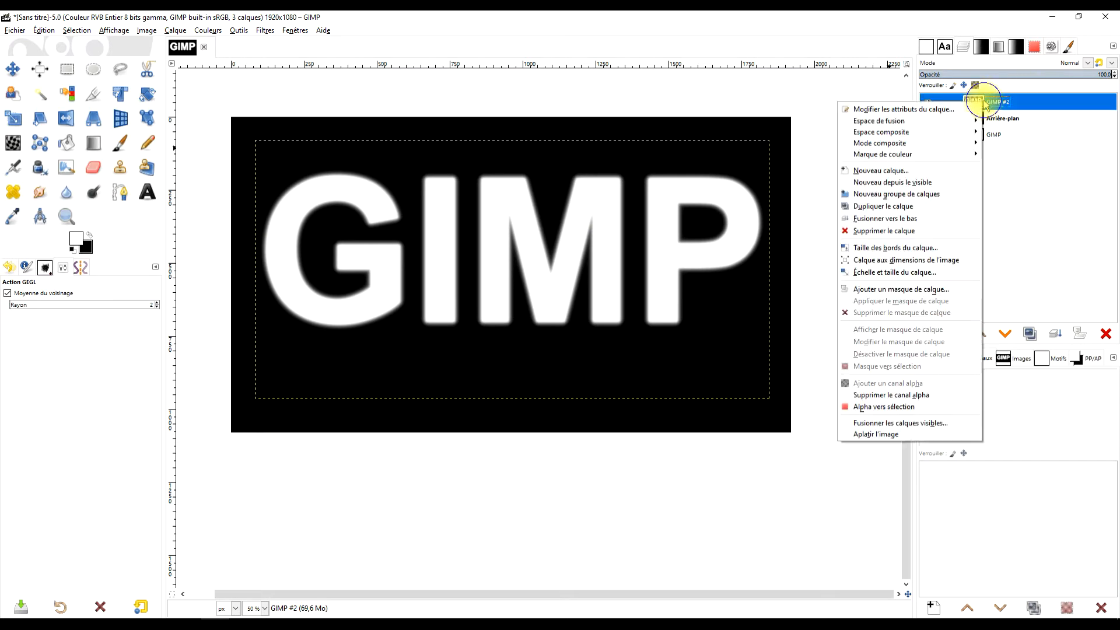
pyautogui.click(928, 260)
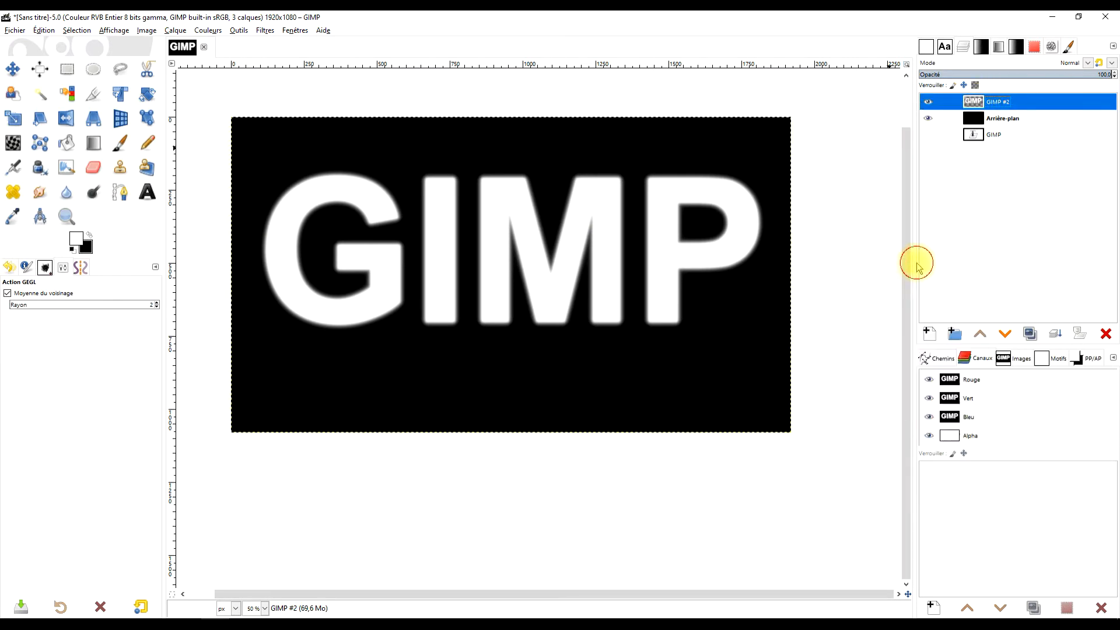
pyautogui.moveTo(599, 250); pyautogui.dragTo(583, 244)
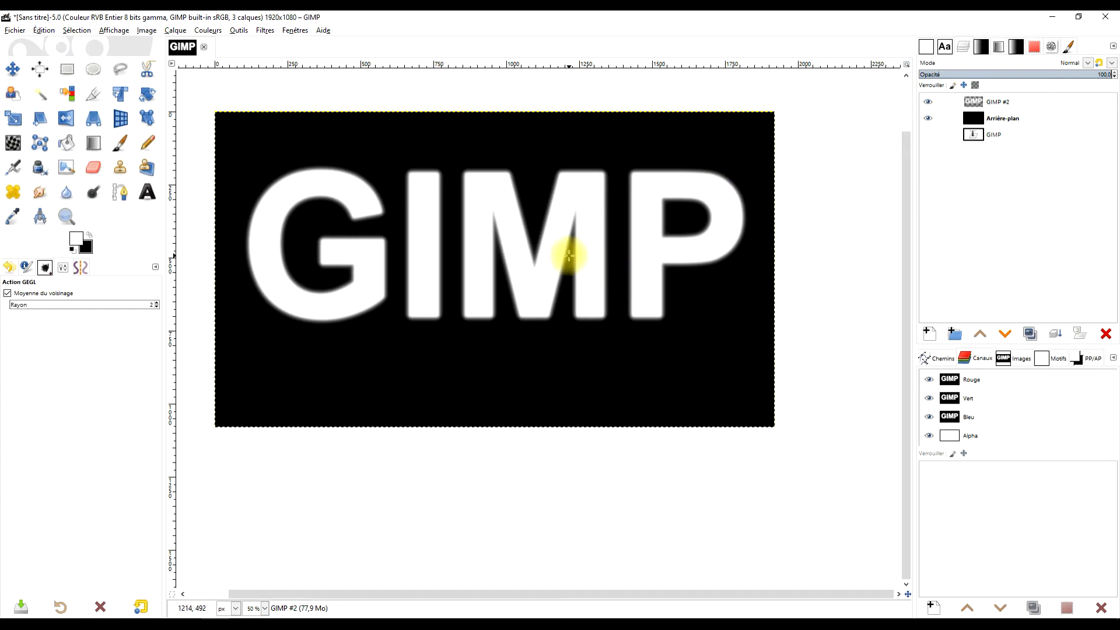
# Step: Switch to the browser and copy the green grass texture photo from its Pixabay page
pyautogui.click(42, 618)
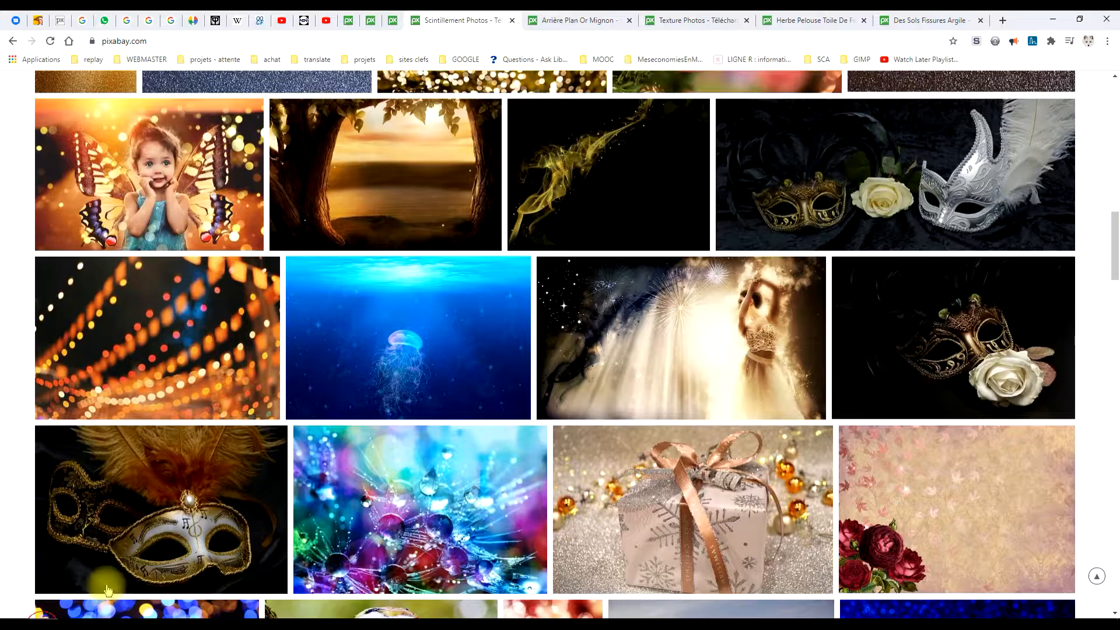
pyautogui.click(599, 18)
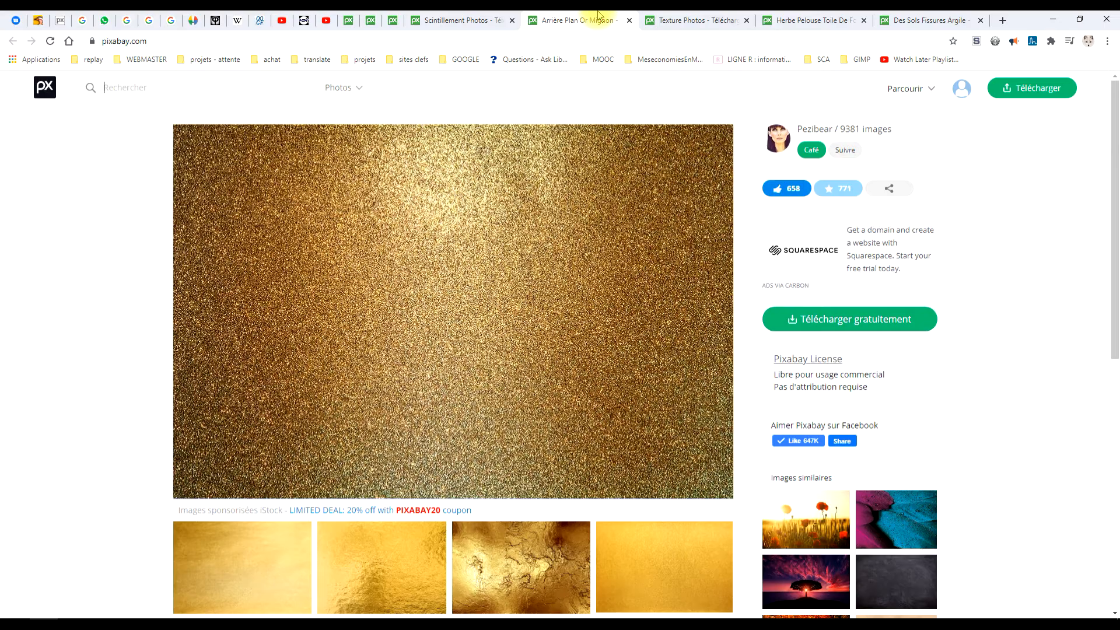
pyautogui.click(671, 18)
pyautogui.click(795, 19)
pyautogui.rightClick(430, 260)
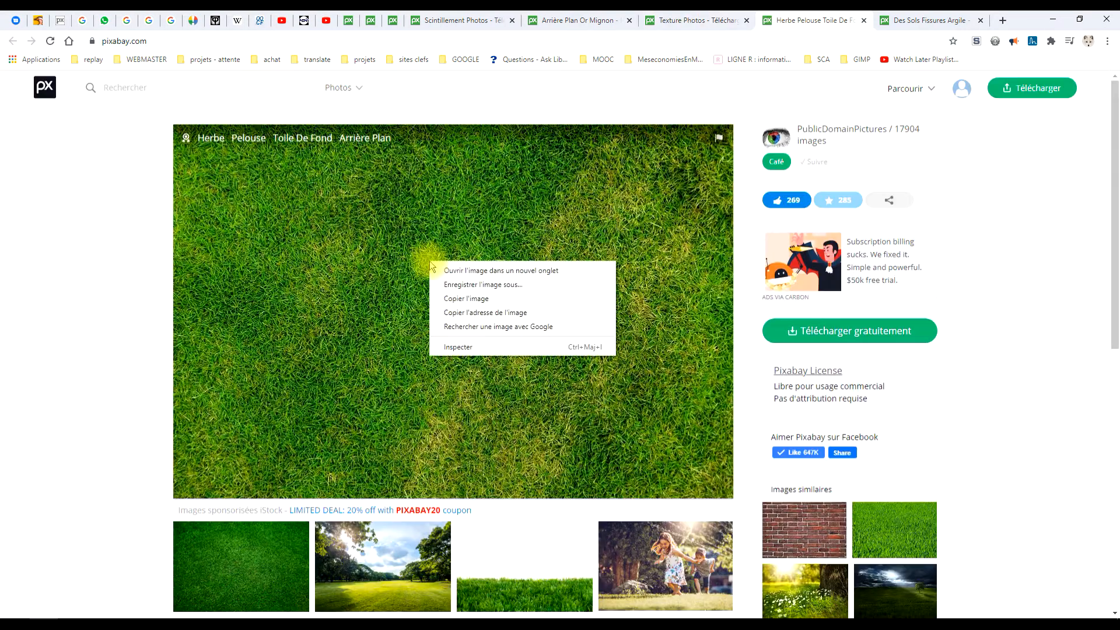
pyautogui.click(458, 299)
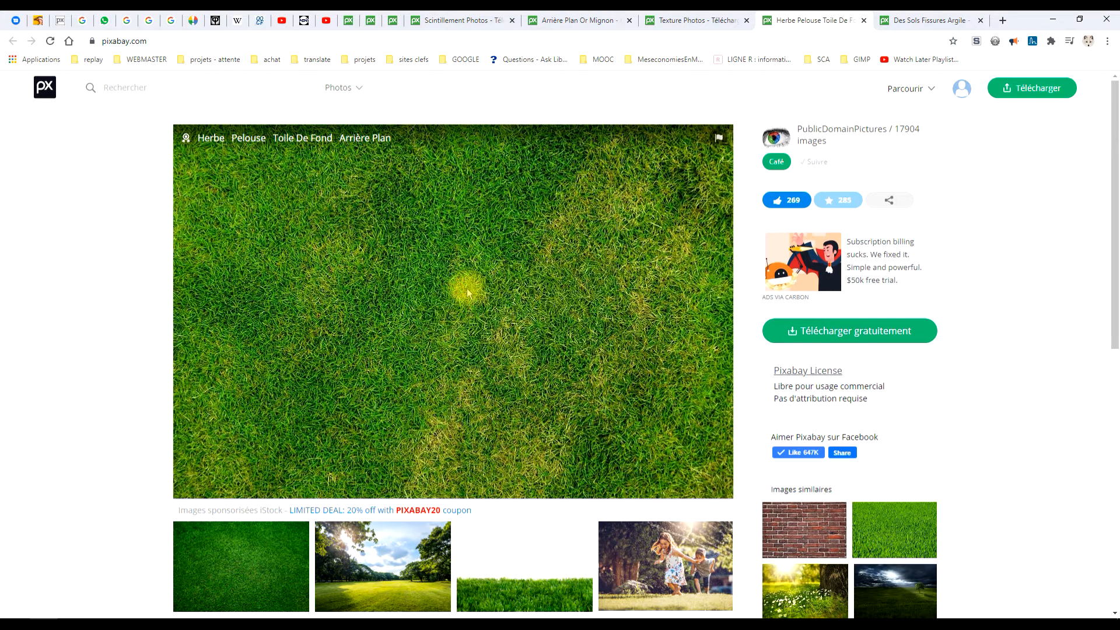
pyautogui.click(868, 332)
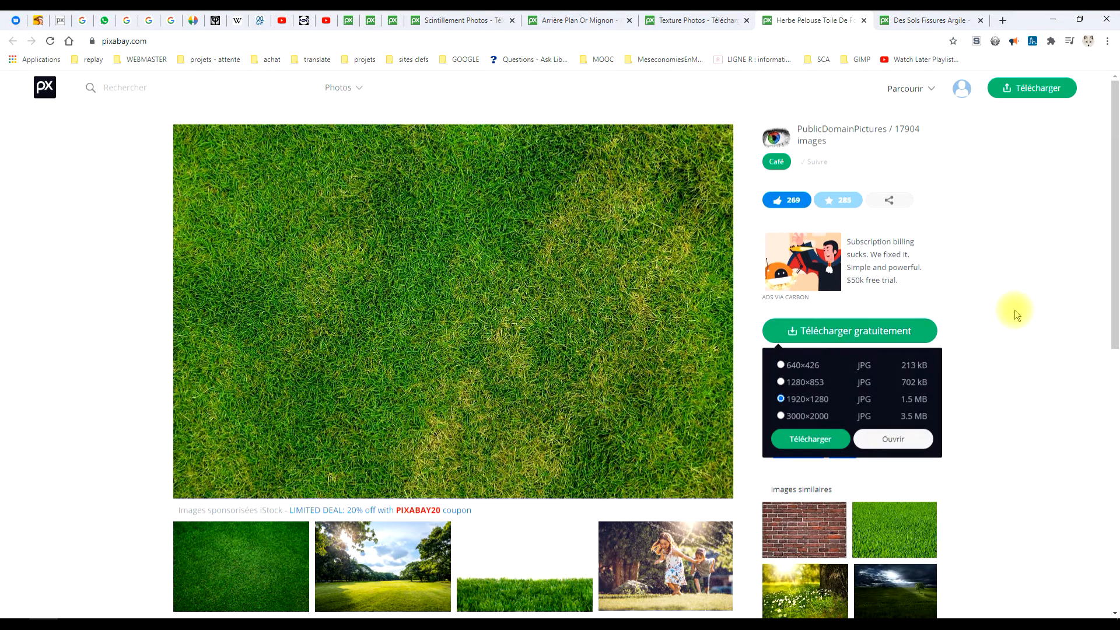
pyautogui.rightClick(340, 226)
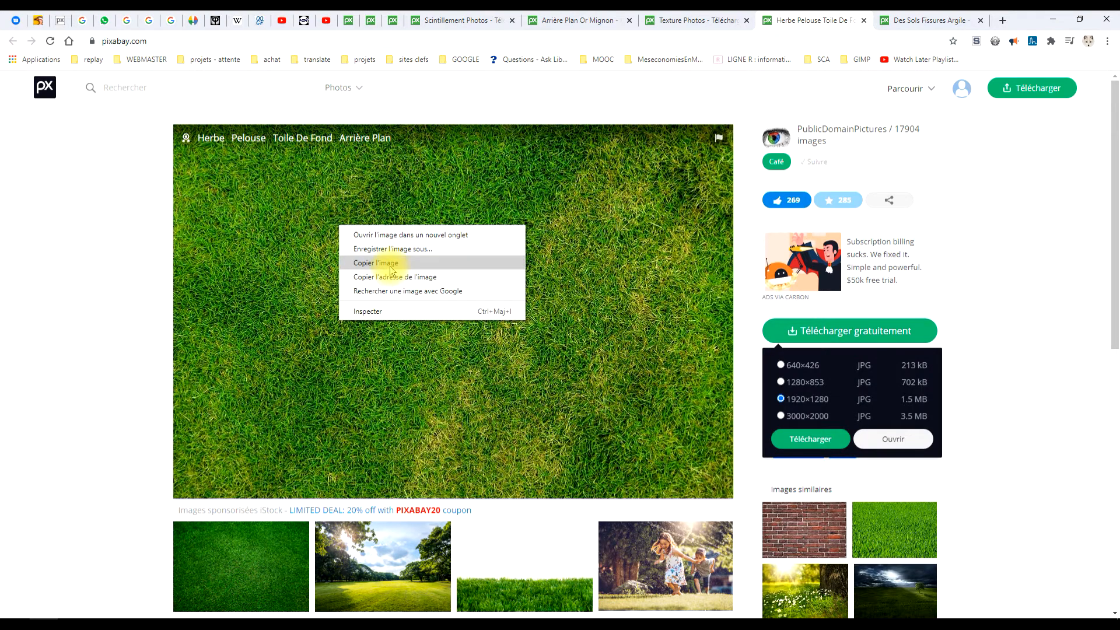
pyautogui.click(390, 266)
# Step: Return to GIMP, paste the grass photo as a new layer, and move it about 382 px left and 58 px up over the first letters
pyautogui.click(211, 620)
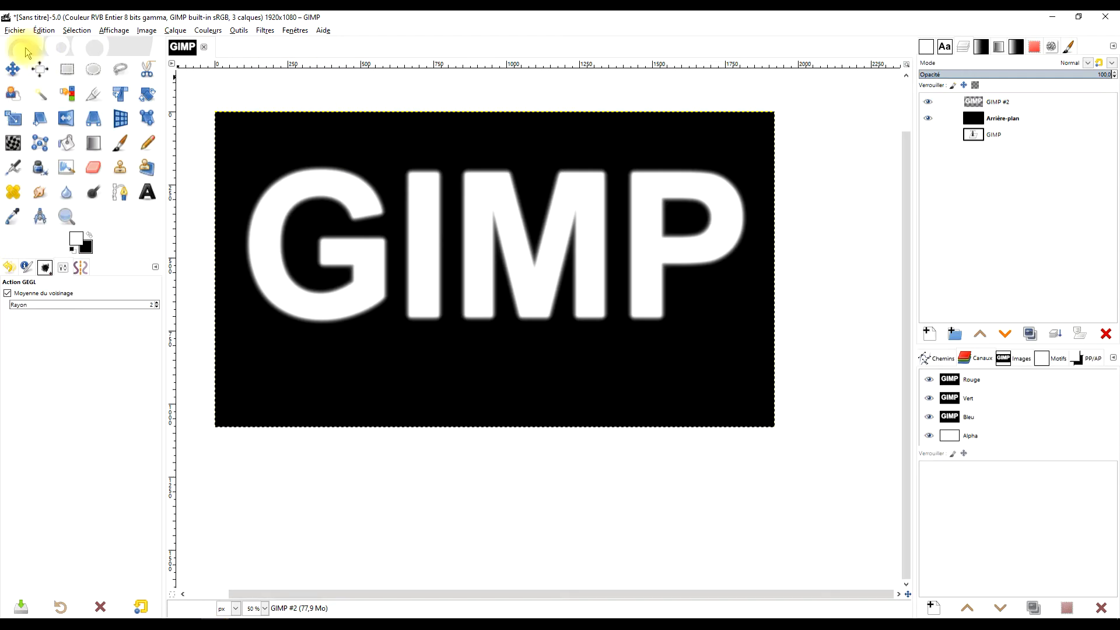
pyautogui.click(51, 33)
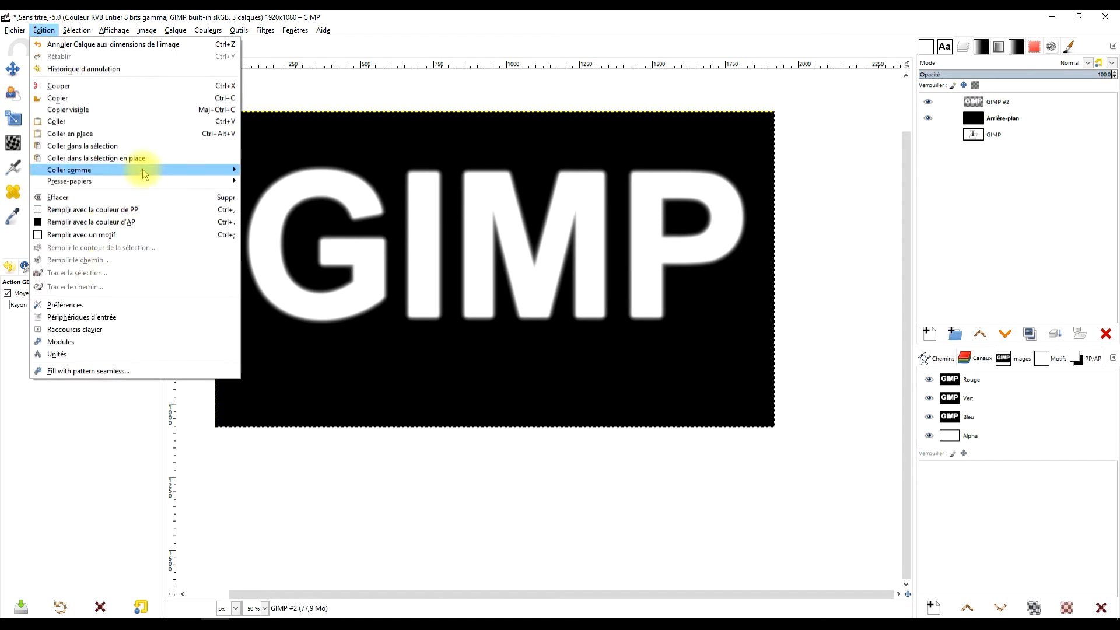
pyautogui.moveTo(144, 174)
pyautogui.click(307, 169)
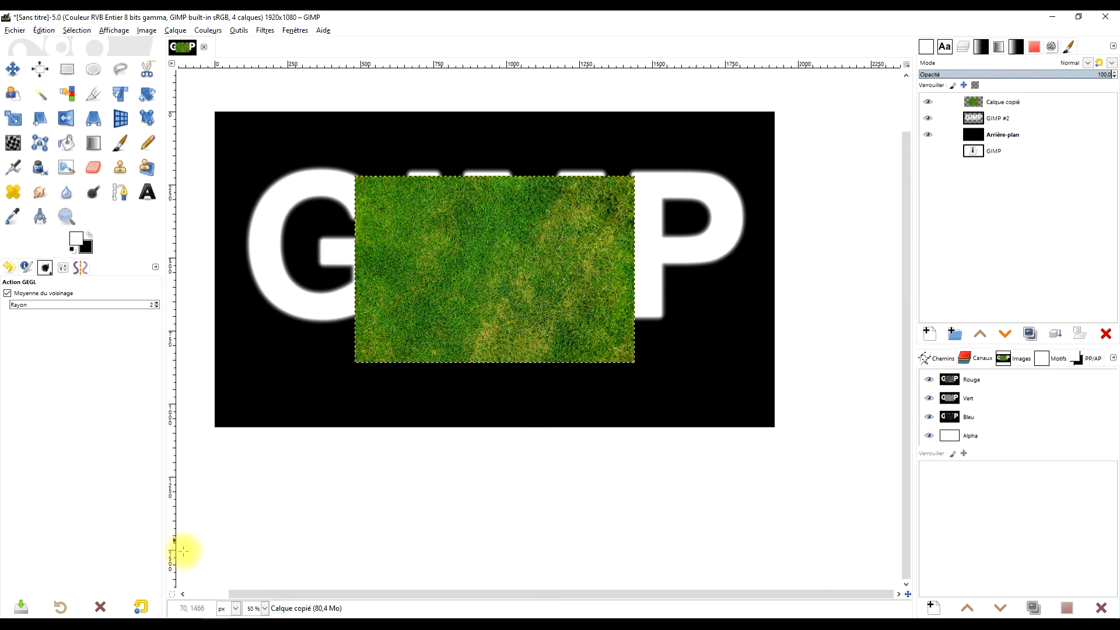
pyautogui.click(12, 69)
pyautogui.moveTo(514, 267); pyautogui.dragTo(402, 250)
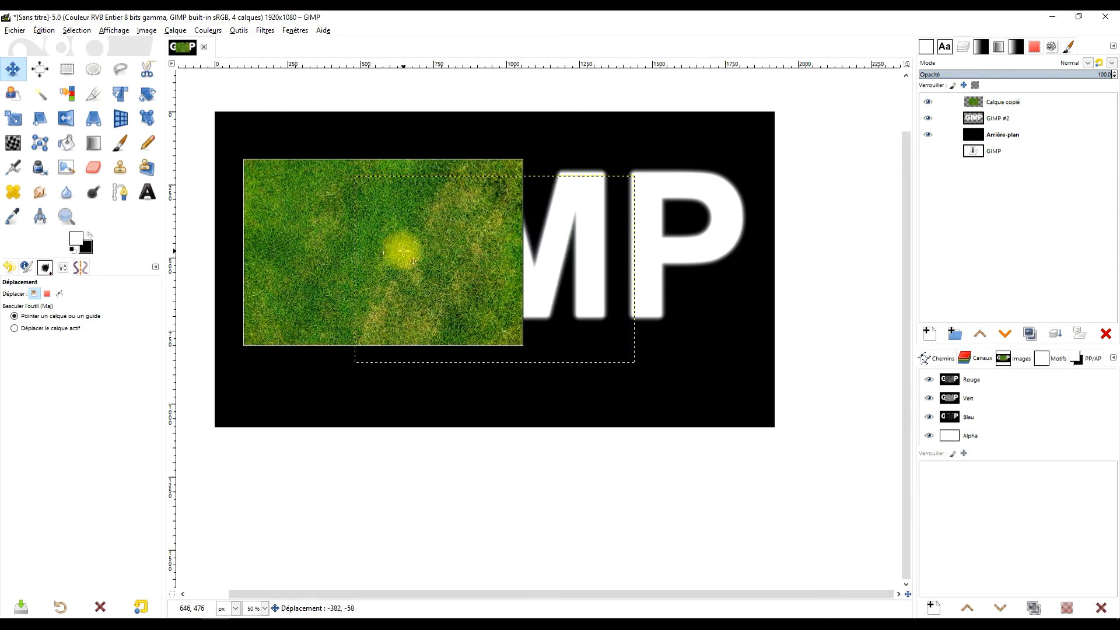
# Step: Duplicate the grass layer, place the copy about 956 px to the right flush against the original, and merge the two grass layers
pyautogui.click(1031, 338)
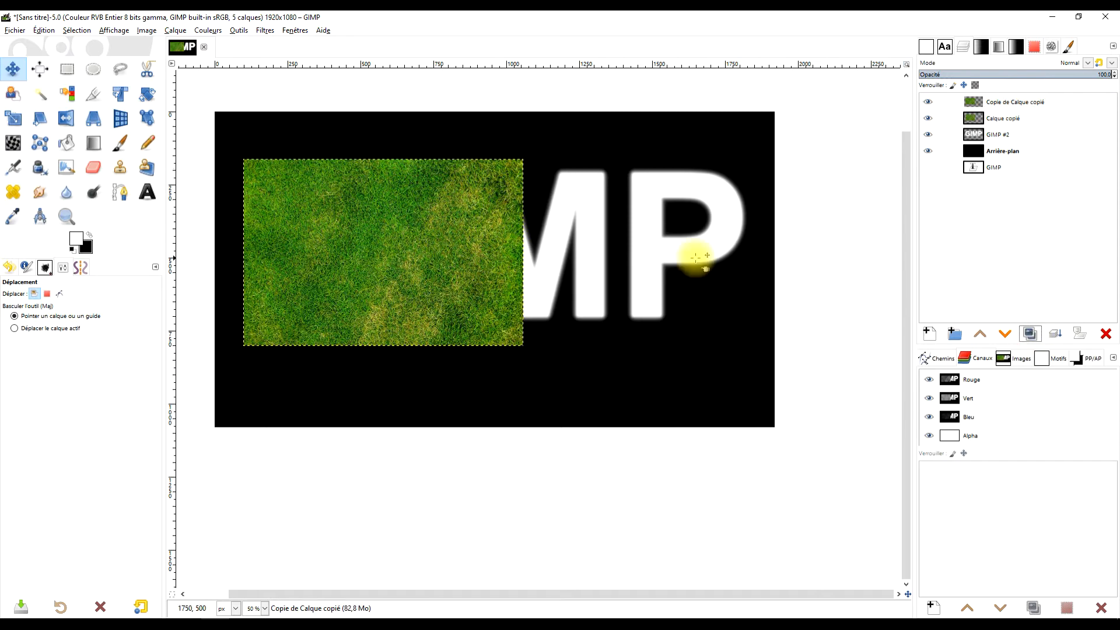
pyautogui.moveTo(350, 245); pyautogui.dragTo(598, 253)
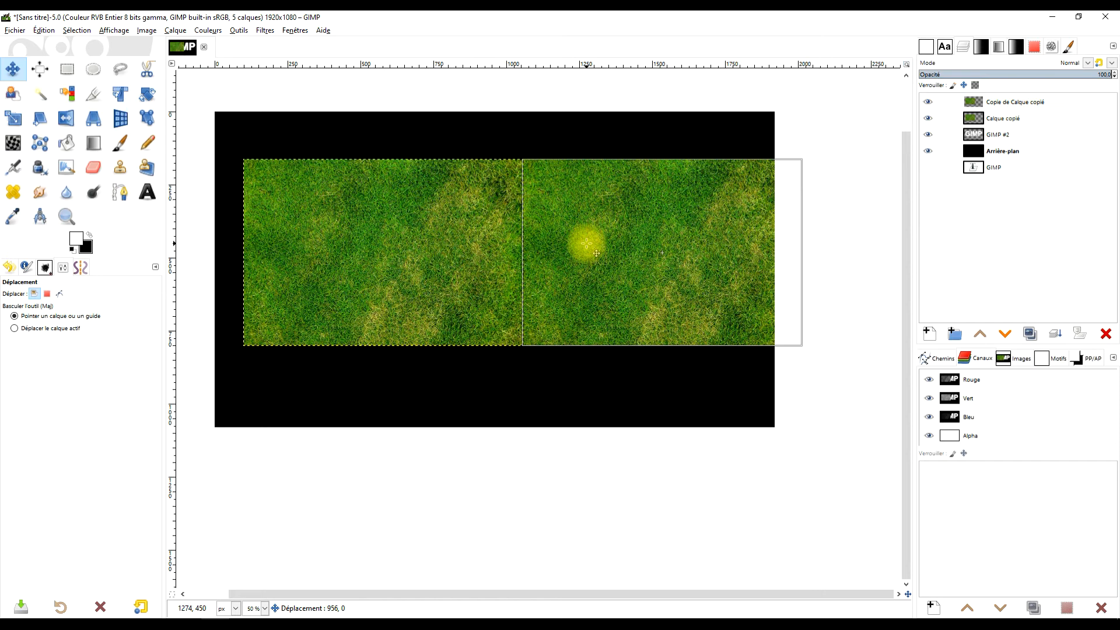
pyautogui.click(1004, 105)
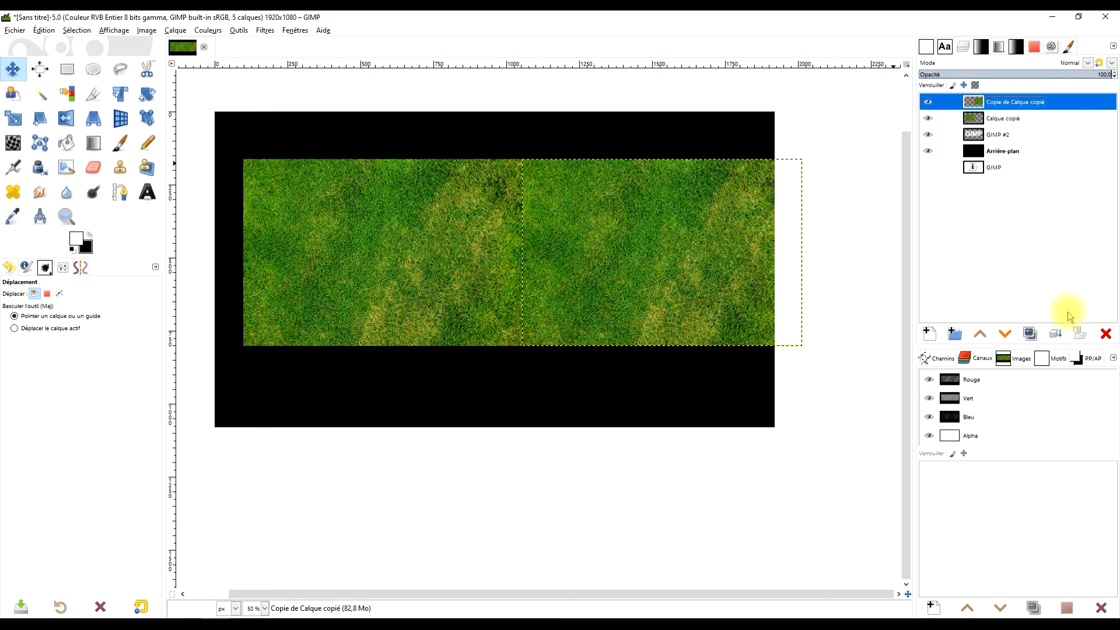
pyautogui.click(1054, 335)
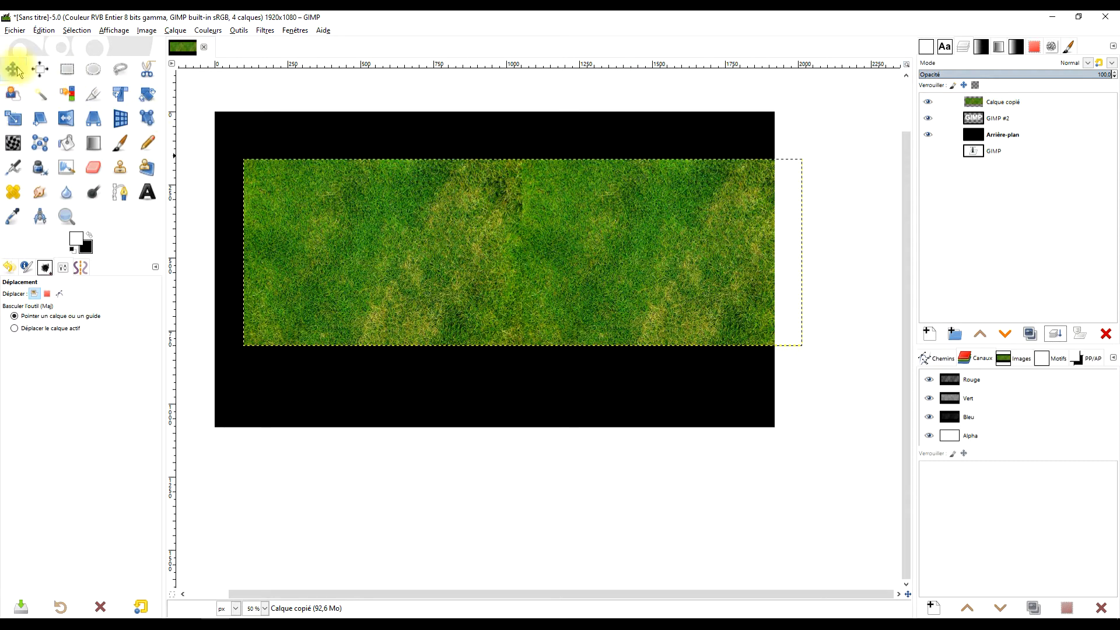
# Step: Crop only the merged grass layer to about 1736 x 640 px, trimming the part that extends past the canvas's right edge
pyautogui.click(93, 93)
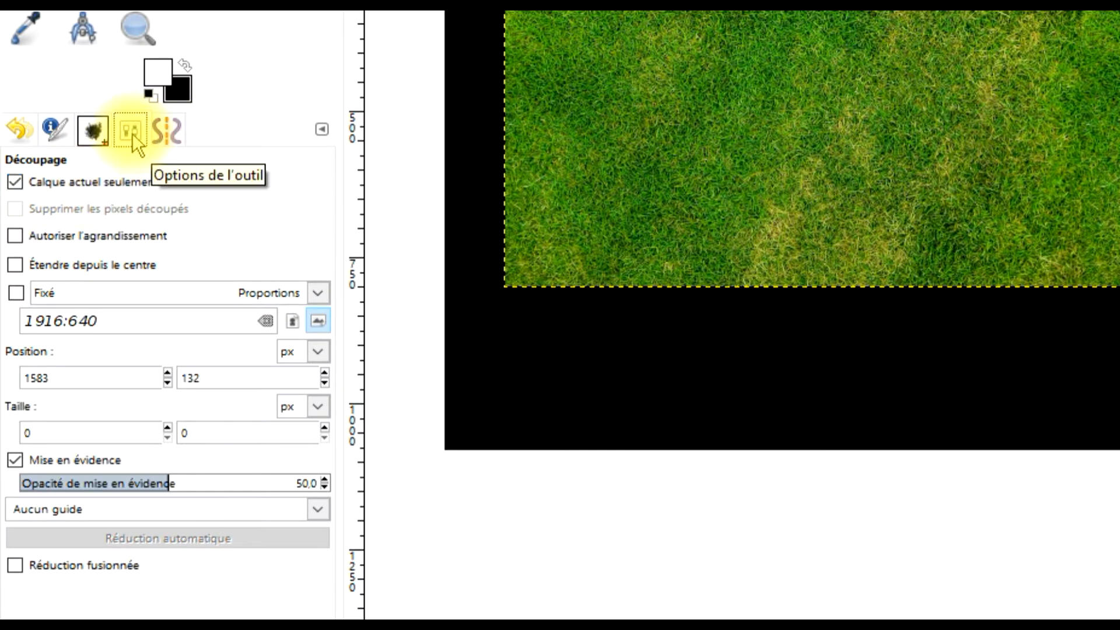
pyautogui.click(322, 129)
pyautogui.moveTo(475, 150)
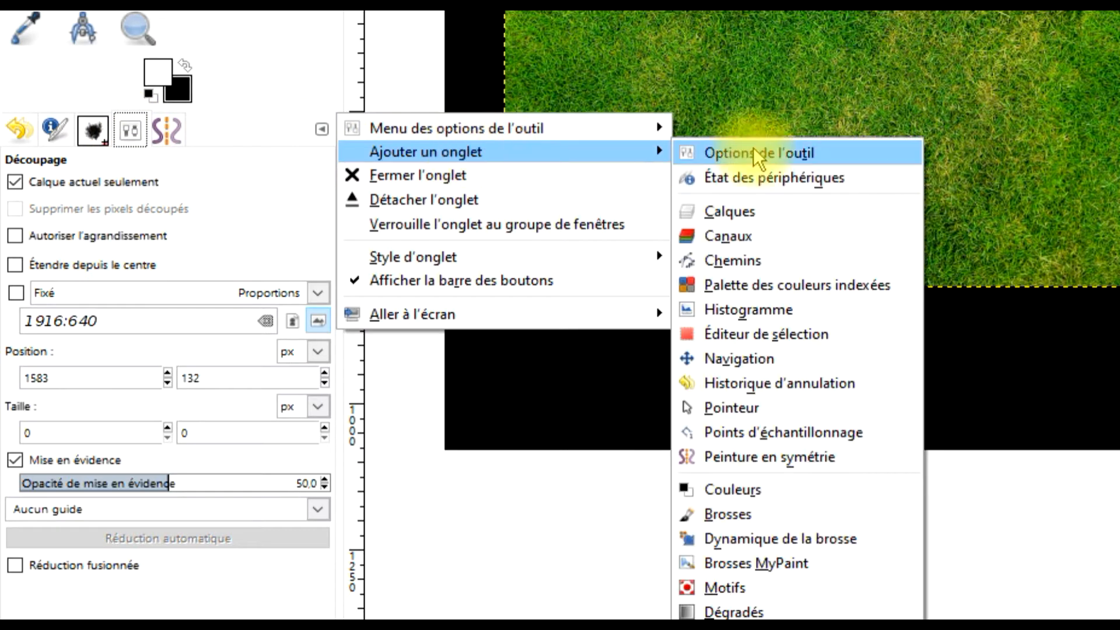
pyautogui.click(131, 129)
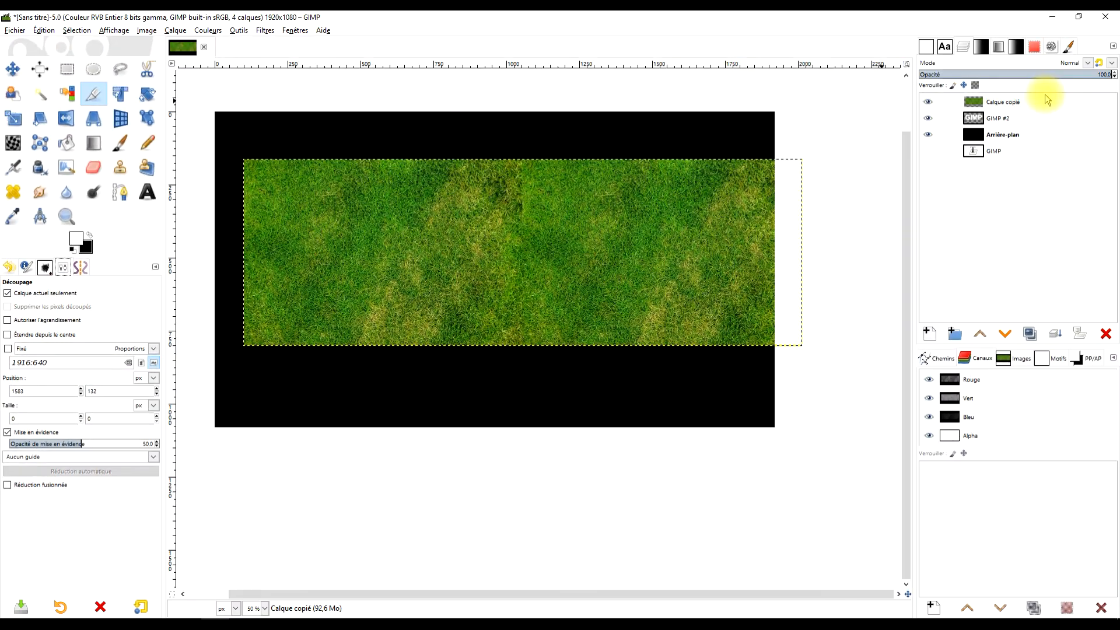
pyautogui.click(1031, 105)
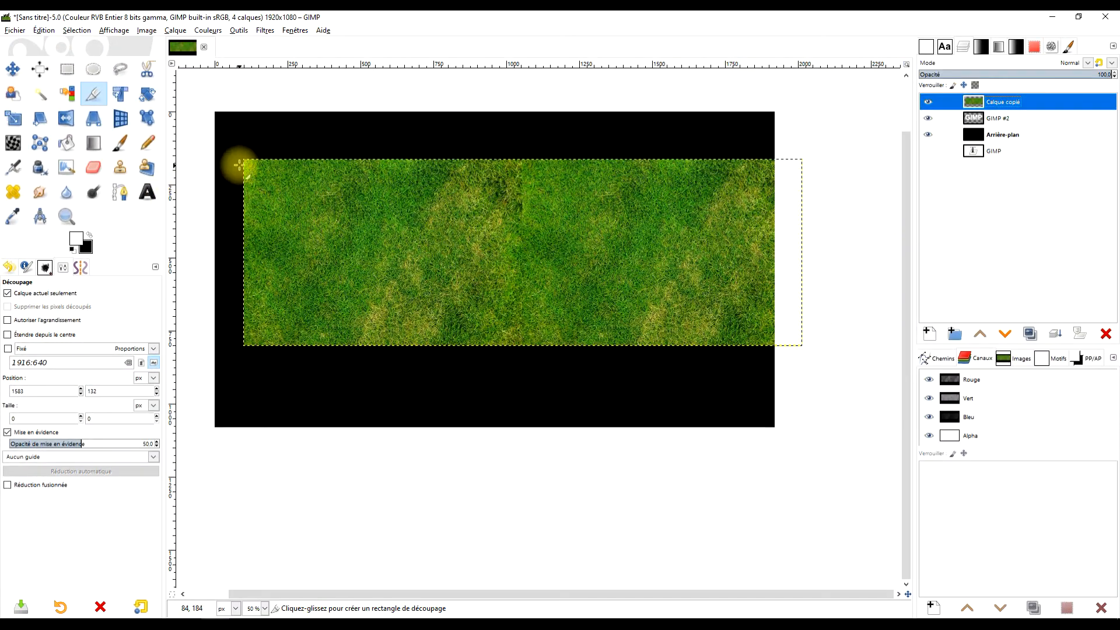
pyautogui.moveTo(242, 158); pyautogui.dragTo(750, 364)
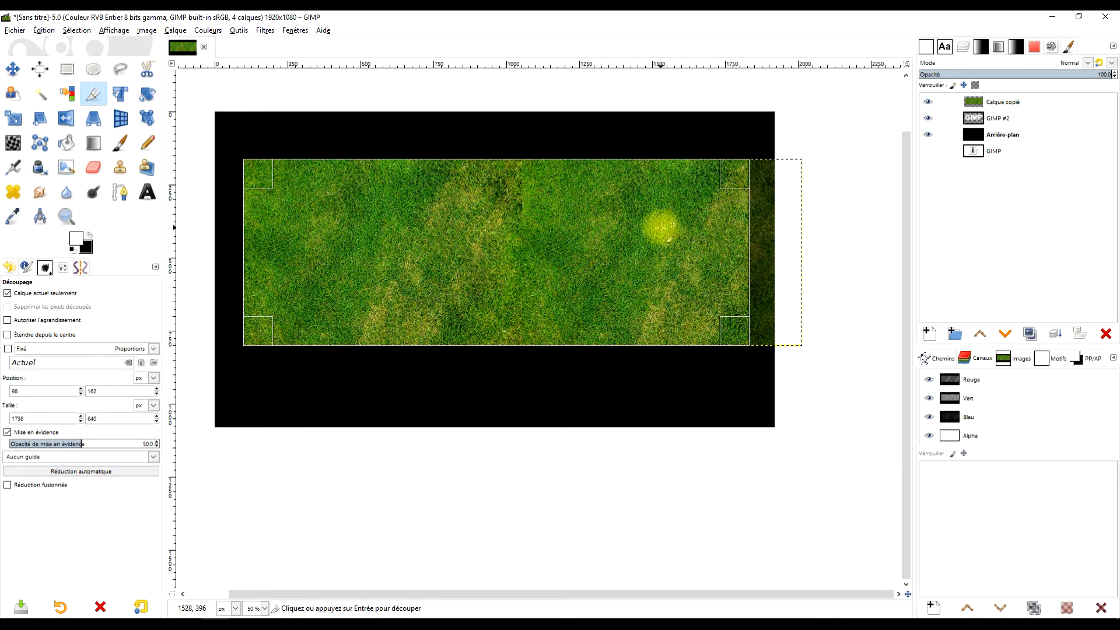
pyautogui.click(622, 230)
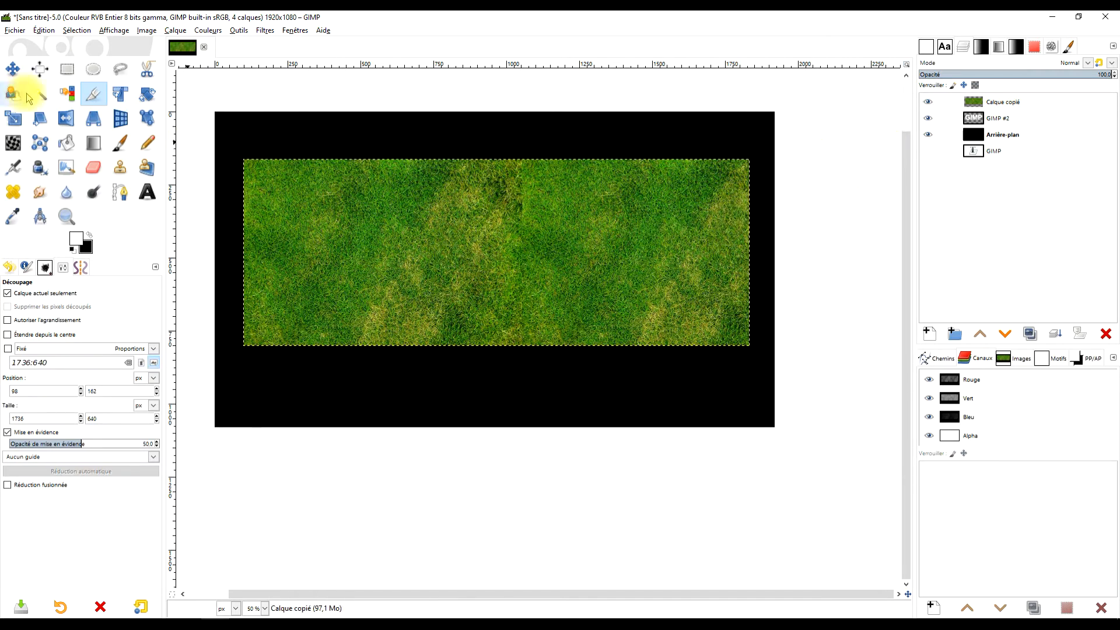
# Step: Switch to the Rectangle Select tool and rename the cropped grass layer HERBE
pyautogui.click(68, 69)
pyautogui.doubleClick(1003, 102)
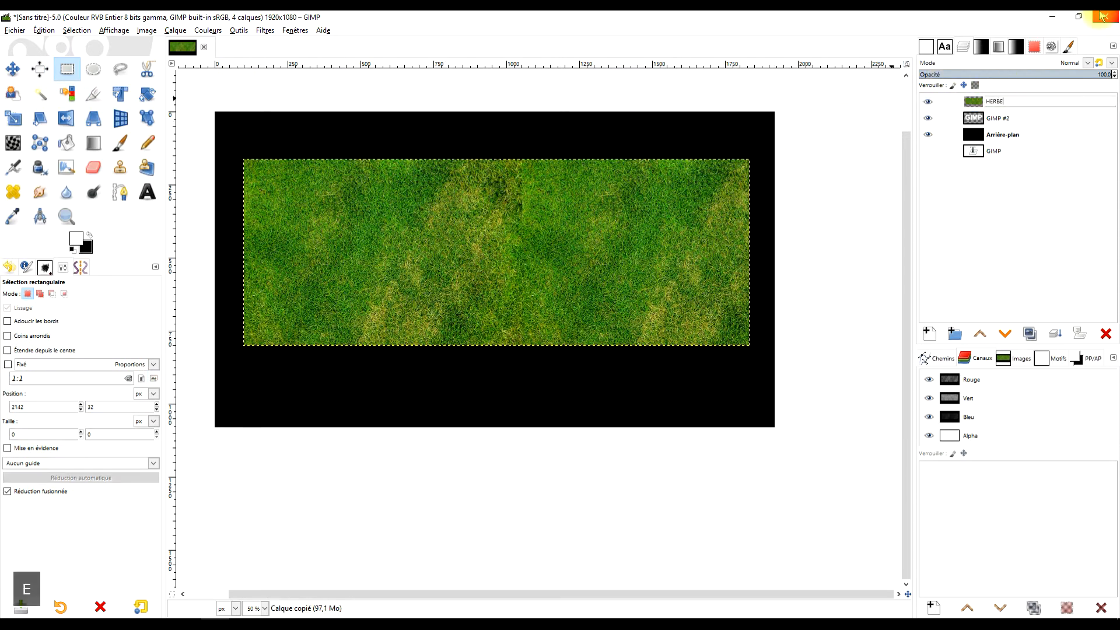
pyautogui.press('Return')
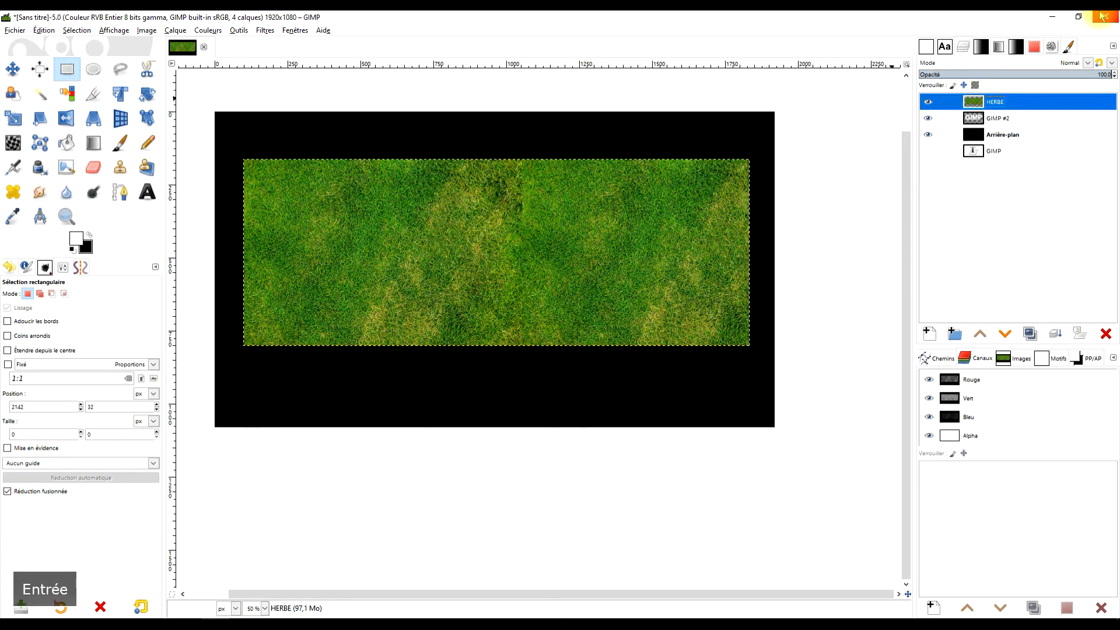
# Step: Rename the grass layer herbes
pyautogui.doubleClick(989, 107)
pyautogui.write('Herb')
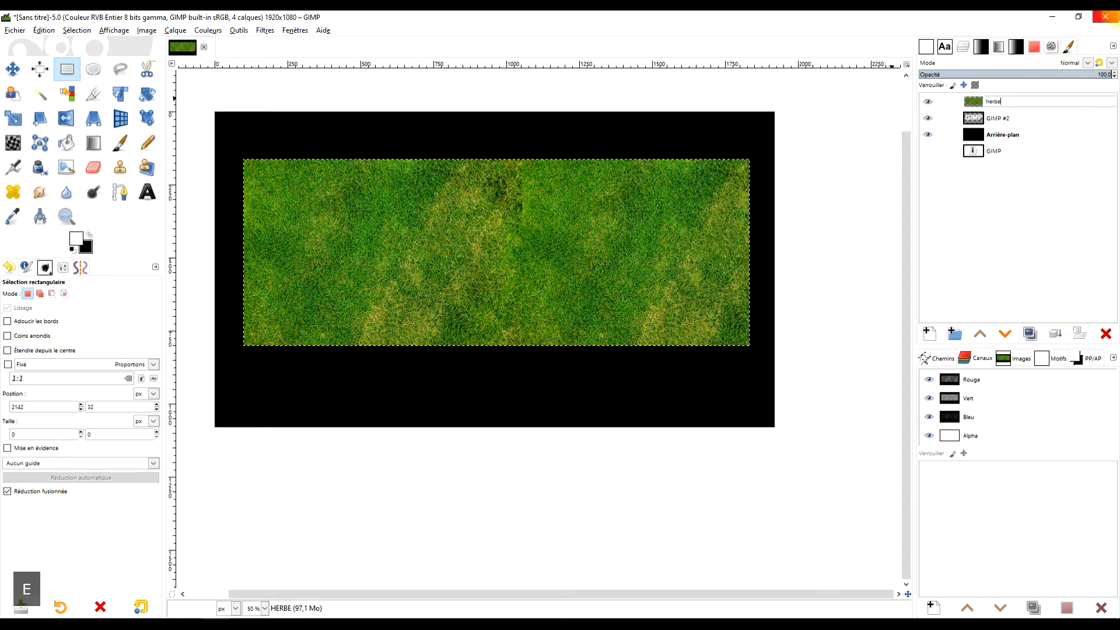
pyautogui.write('es')
pyautogui.press('Return')
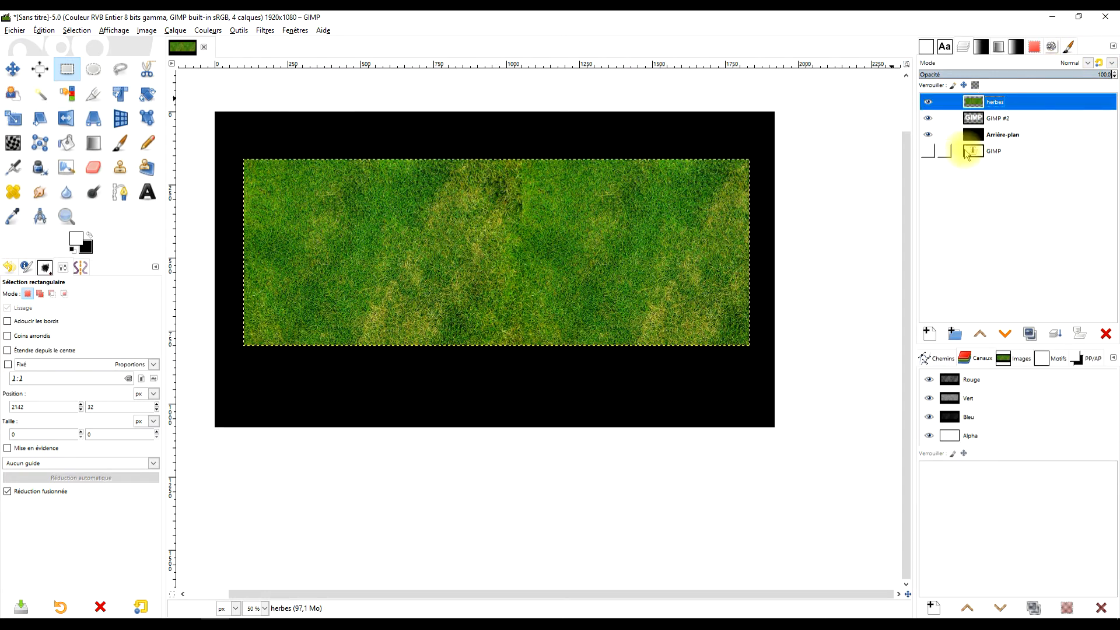
# Step: Set the herbes layer's blend mode to Superposer
pyautogui.click(973, 104)
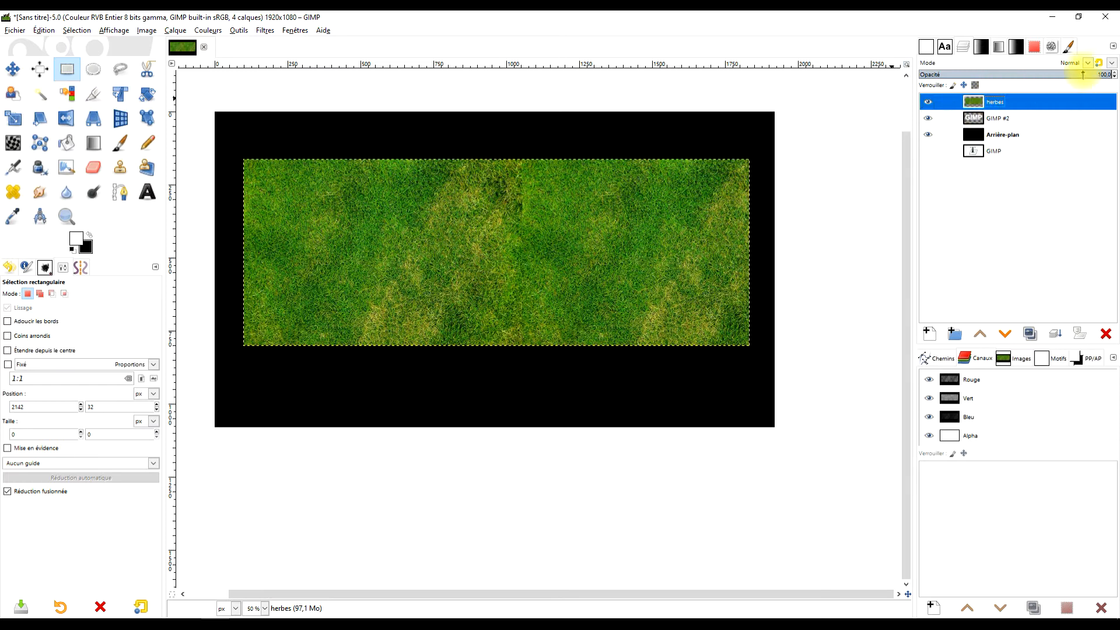
pyautogui.click(1088, 63)
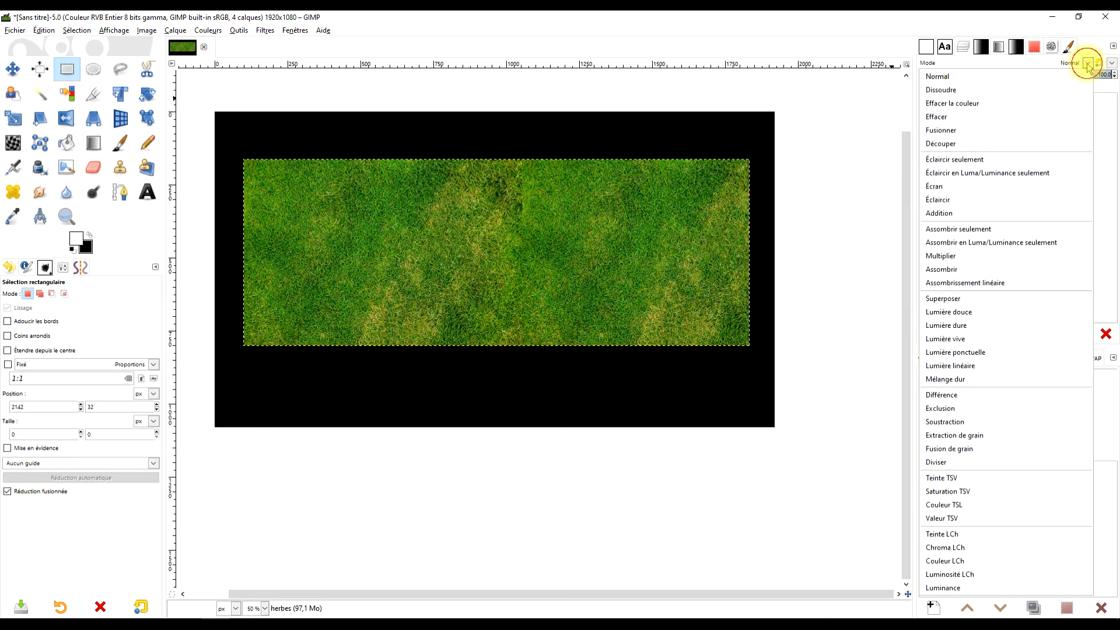
pyautogui.click(951, 298)
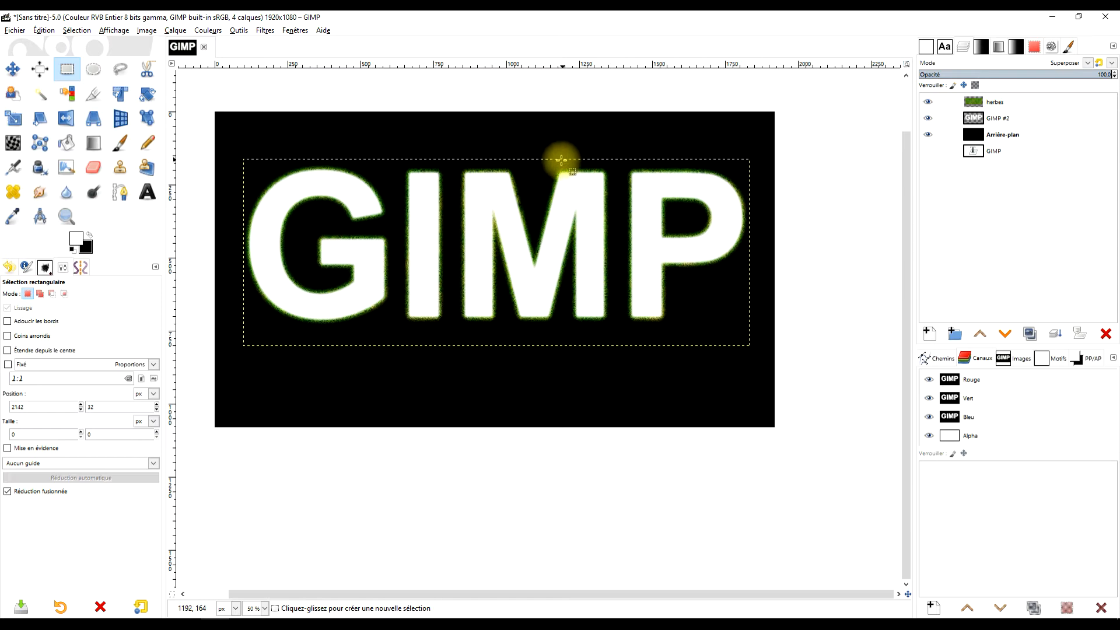
# Step: Open the Relief distortion filter for the GIMP #2 layer
pyautogui.scroll(5, 508, 175)
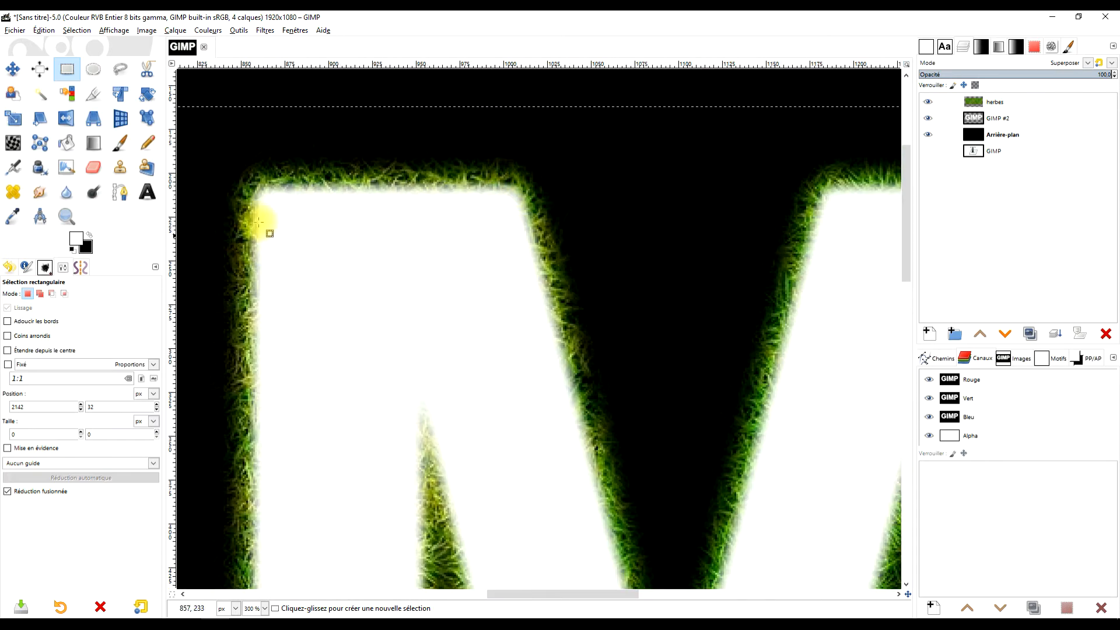
pyautogui.keyDown('ctrl'); pyautogui.scroll(-3, 640, 415); pyautogui.keyUp('ctrl')
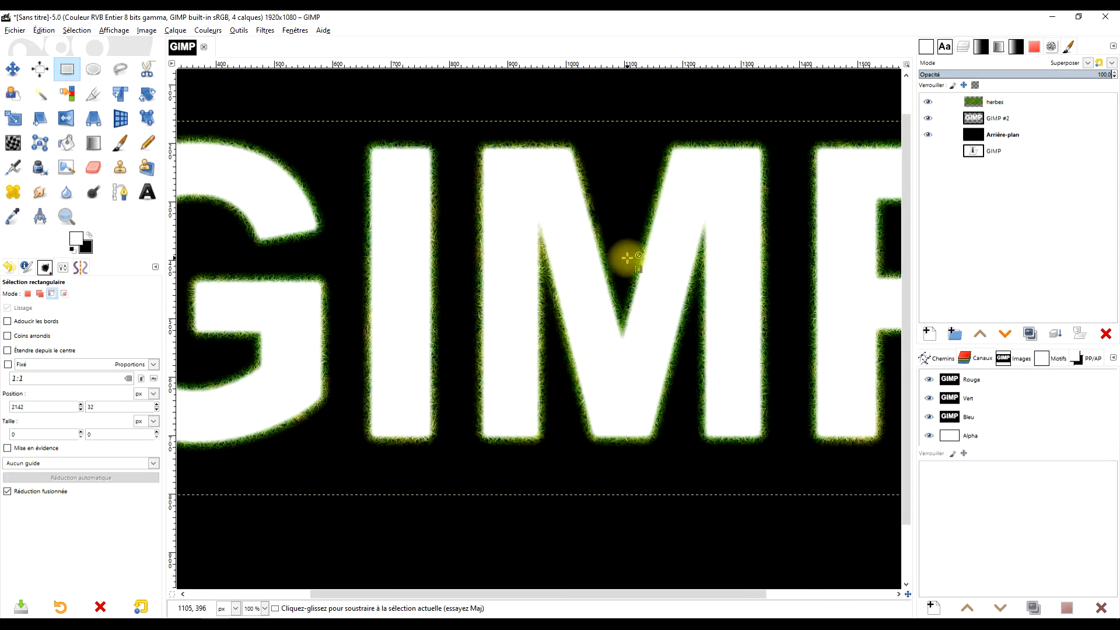
pyautogui.keyDown('ctrl'); pyautogui.scroll(-1, 627, 257); pyautogui.keyUp('ctrl')
pyautogui.keyDown('ctrl'); pyautogui.scroll(1, 694, 278); pyautogui.keyUp('ctrl')
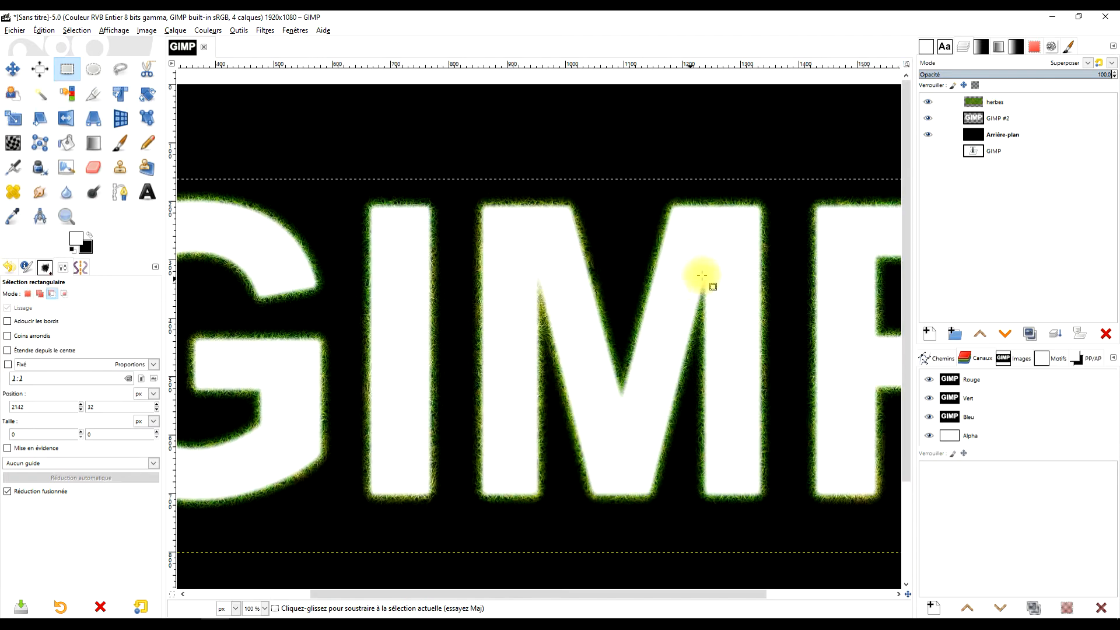
pyautogui.keyDown('ctrl'); pyautogui.scroll(-1, 702, 276); pyautogui.keyUp('ctrl')
pyautogui.click(265, 30)
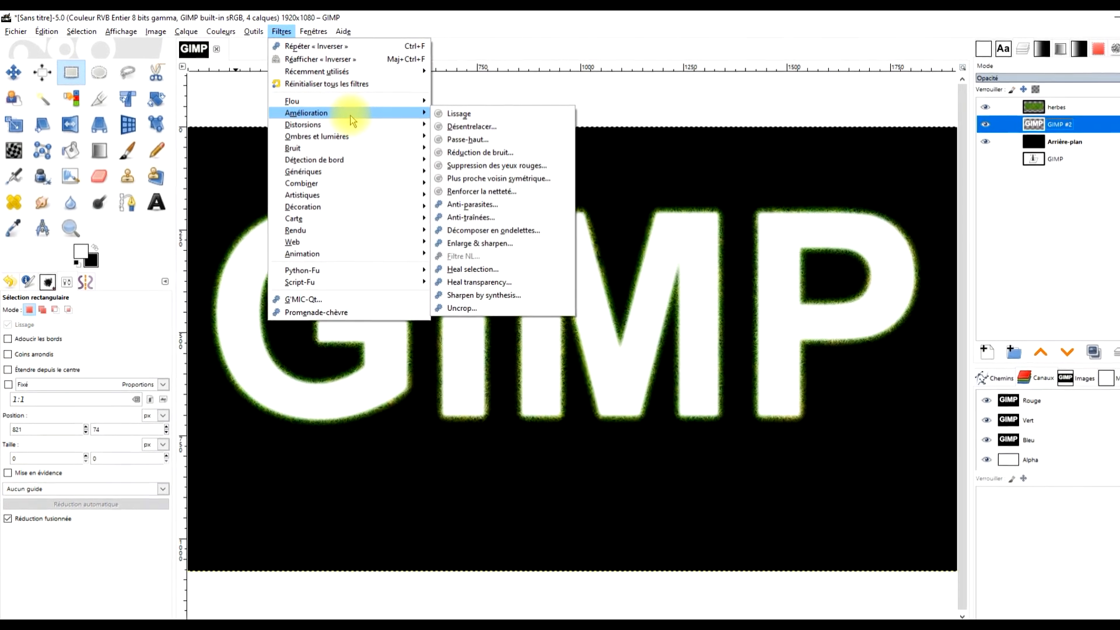
pyautogui.moveTo(334, 120)
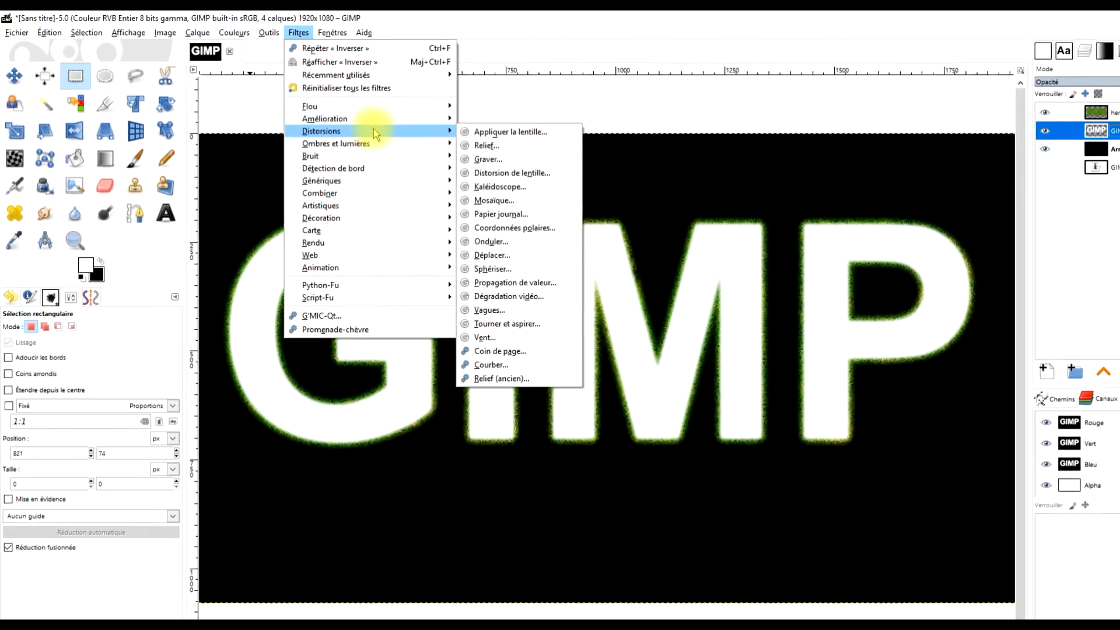
pyautogui.click(470, 142)
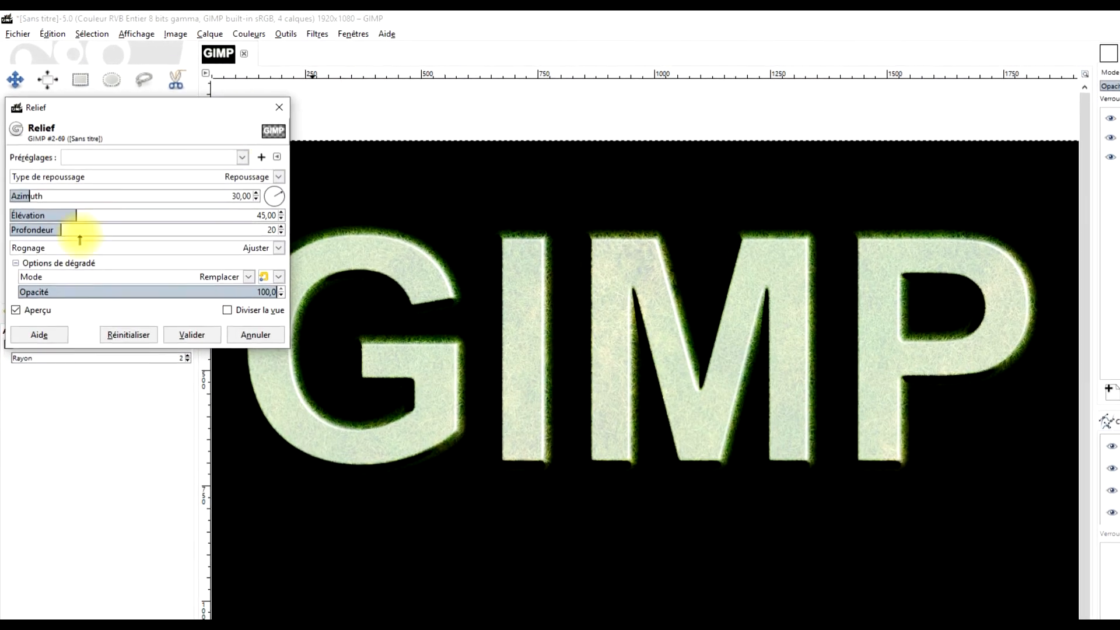
# Step: Set the Relief filter's azimuth to 41.50, elevation to 9.40 and depth to 52
pyautogui.click(26, 191)
pyautogui.moveTo(27, 202); pyautogui.dragTo(39, 204)
pyautogui.moveTo(76, 236); pyautogui.dragTo(152, 263)
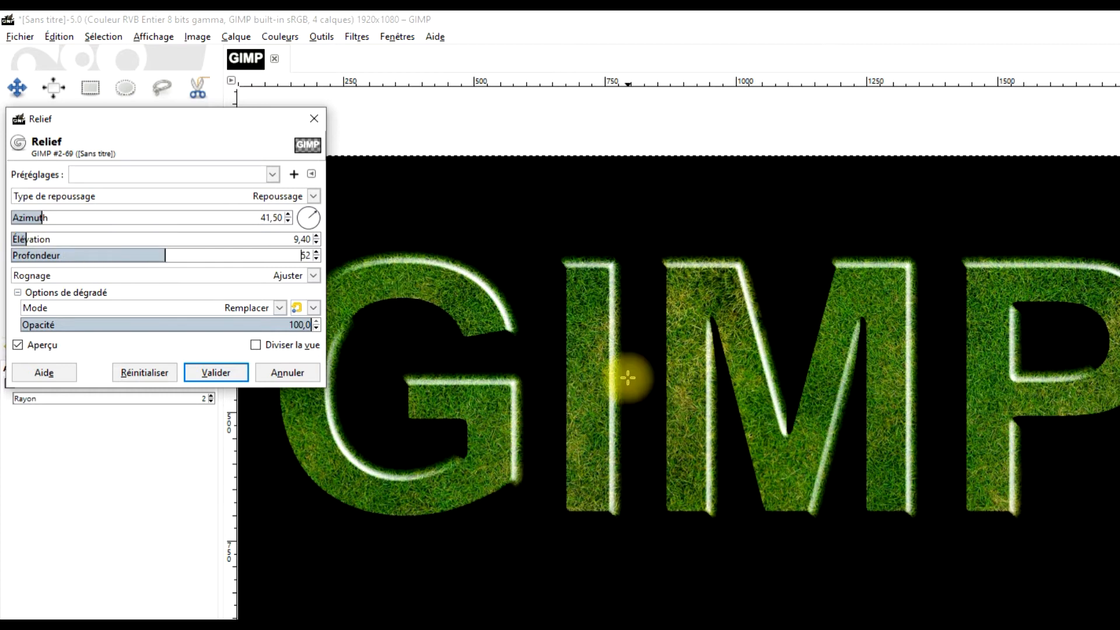
# Step: Reduce the Relief filter's azimuth to 14.52, elevation to 7.99 and depth to 2, comparing depths 1 and 2 on the letter edges
pyautogui.scroll(3, 629, 375)
pyautogui.scroll(-1, 630, 359)
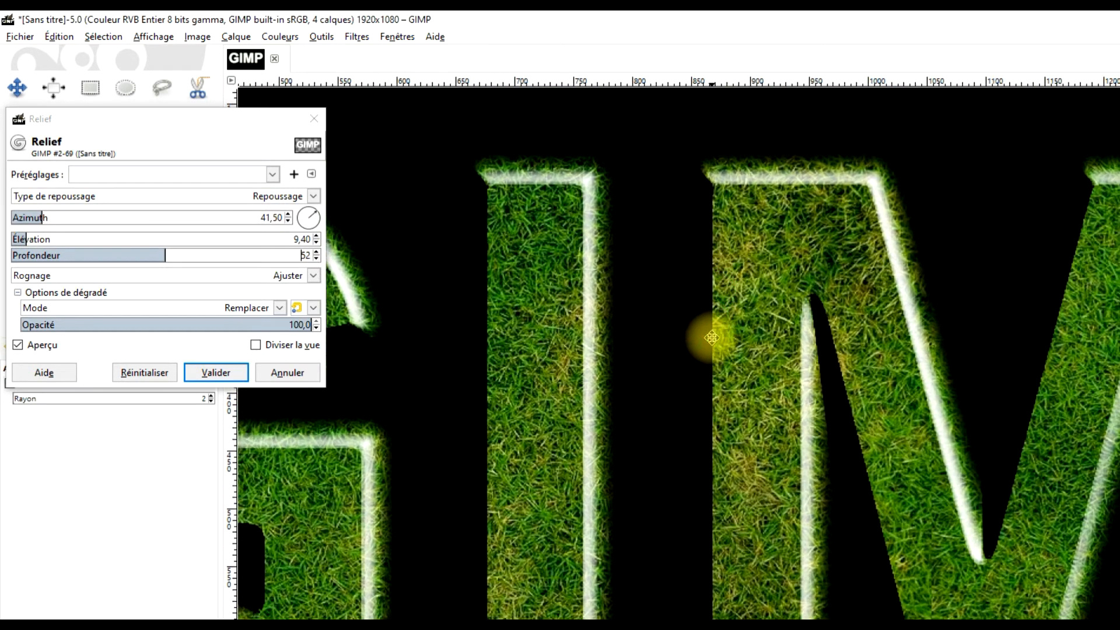
pyautogui.scroll(3, 710, 333)
pyautogui.moveTo(24, 238)
pyautogui.mouseDown()
pyautogui.moveTo(41, 239)
pyautogui.moveTo(24, 238)
pyautogui.moveTo(32, 218)
pyautogui.moveTo(12, 217)
pyautogui.moveTo(36, 217)
pyautogui.moveTo(22, 218)
pyautogui.mouseUp()
pyautogui.moveTo(164, 251); pyautogui.dragTo(13, 252)
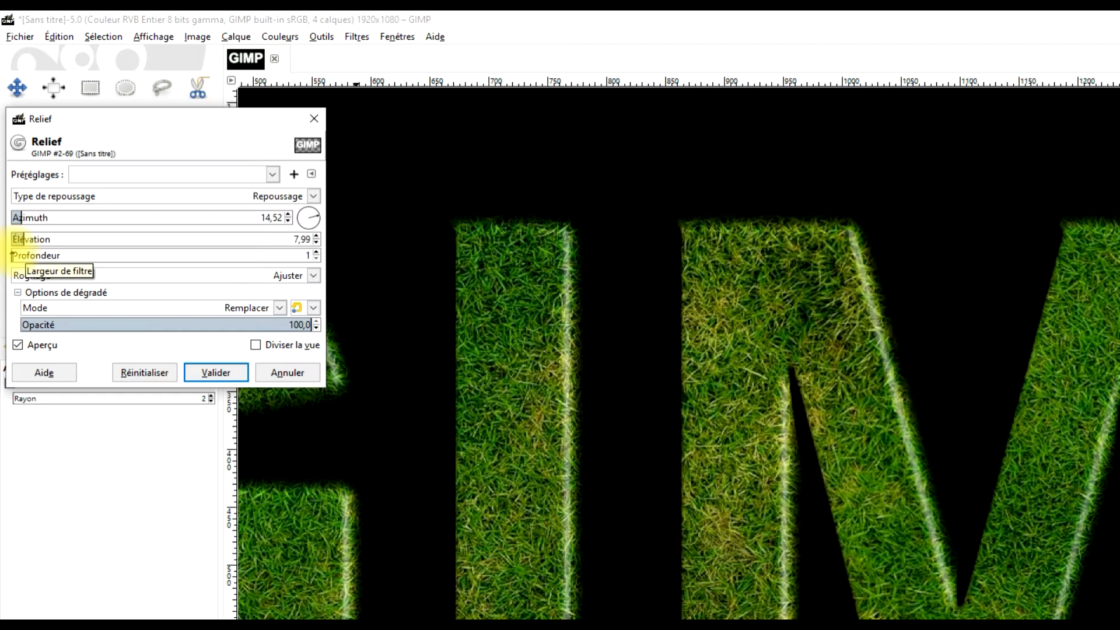
pyautogui.moveTo(12, 252); pyautogui.dragTo(13, 253)
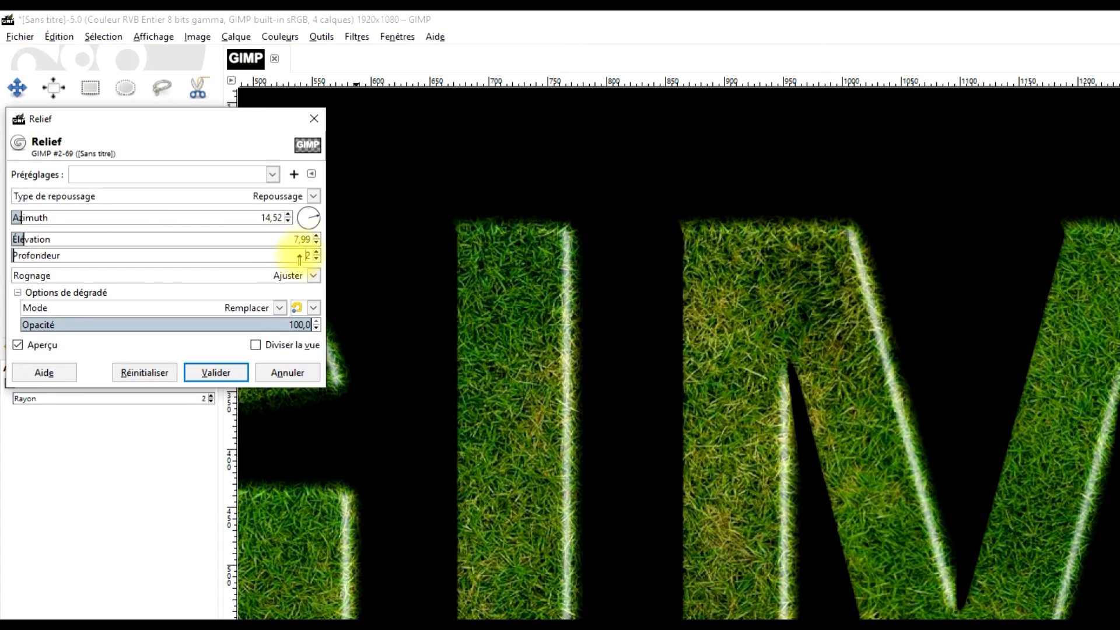
pyautogui.click(315, 258)
pyautogui.click(316, 251)
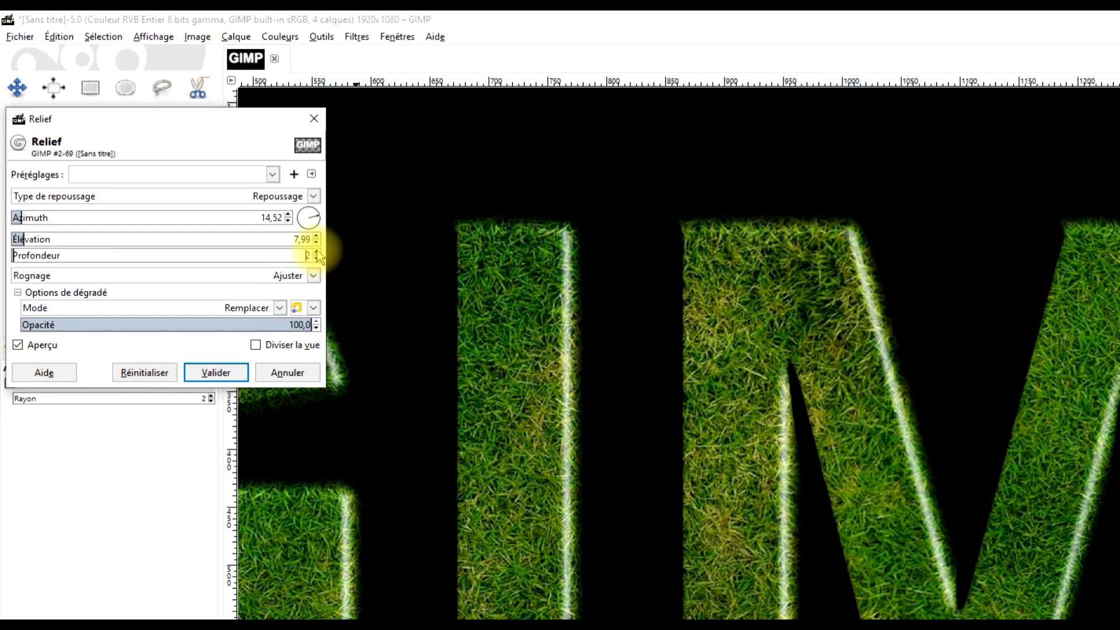
pyautogui.click(315, 258)
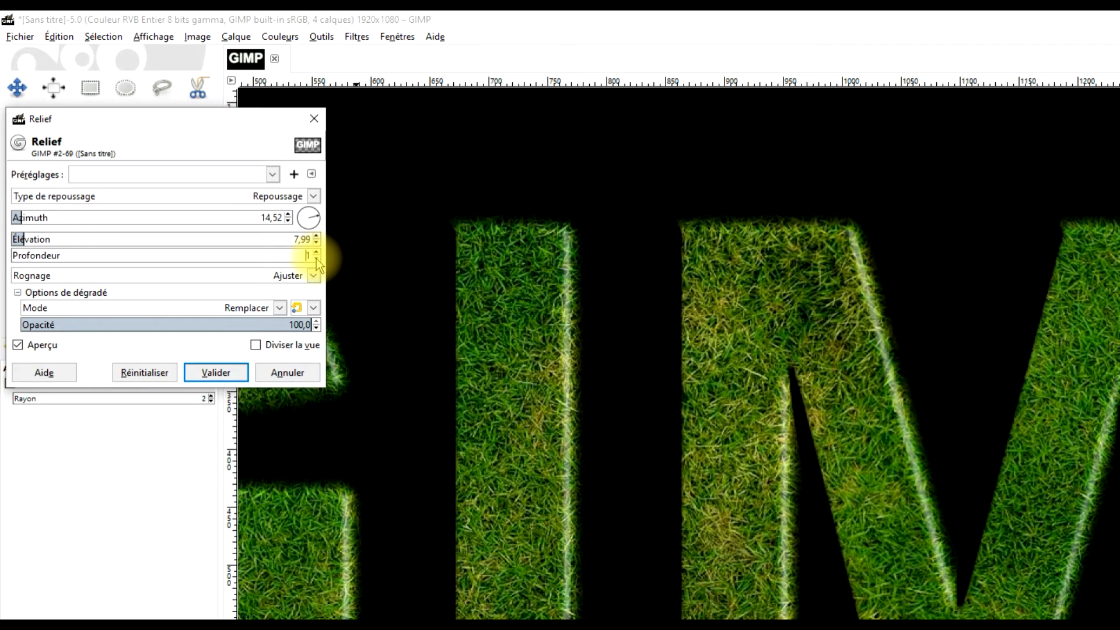
pyautogui.click(316, 253)
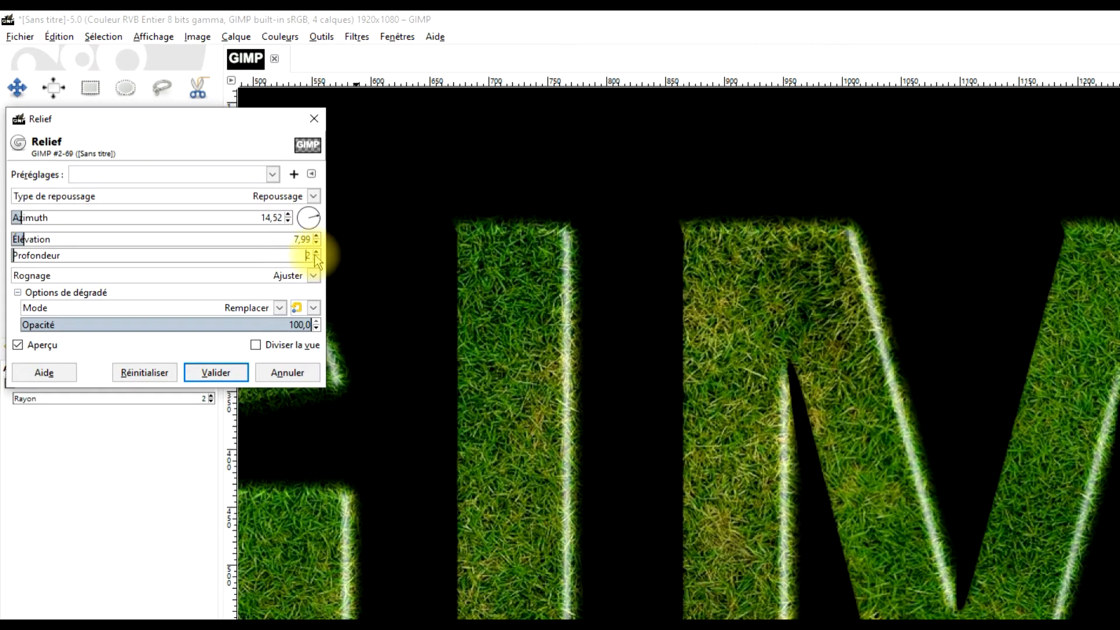
# Step: Raise the Relief filter's elevation to 10.99 and its azimuth to 53.95
pyautogui.scroll(-2, 849, 358)
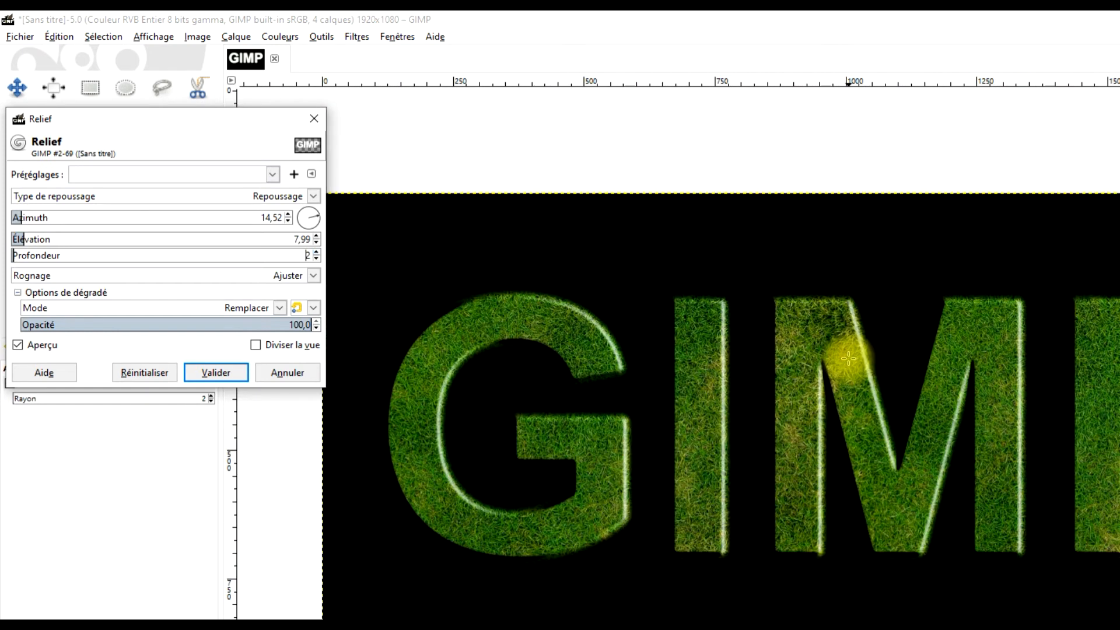
pyautogui.scroll(2, 929, 360)
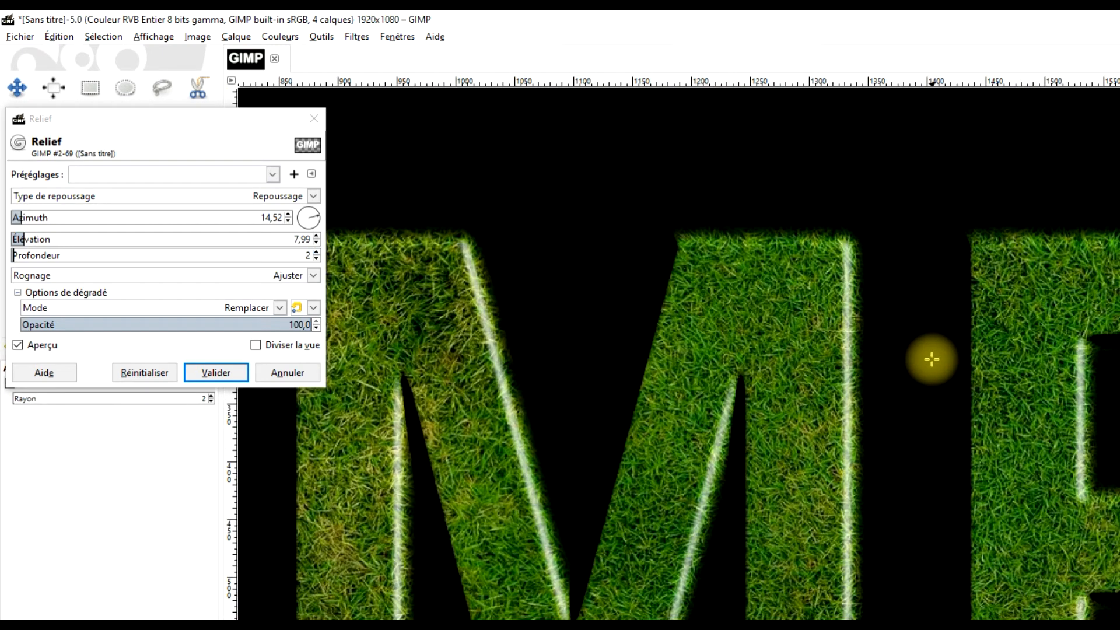
pyautogui.scroll(-2, 933, 359)
pyautogui.moveTo(796, 439); pyautogui.dragTo(1063, 424)
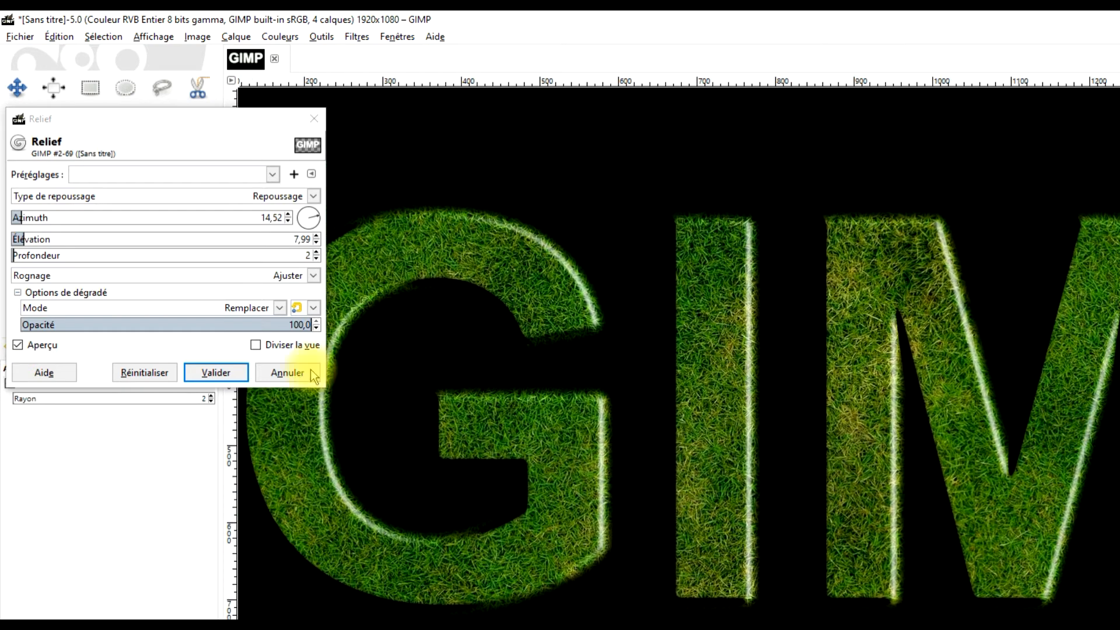
pyautogui.click(316, 236)
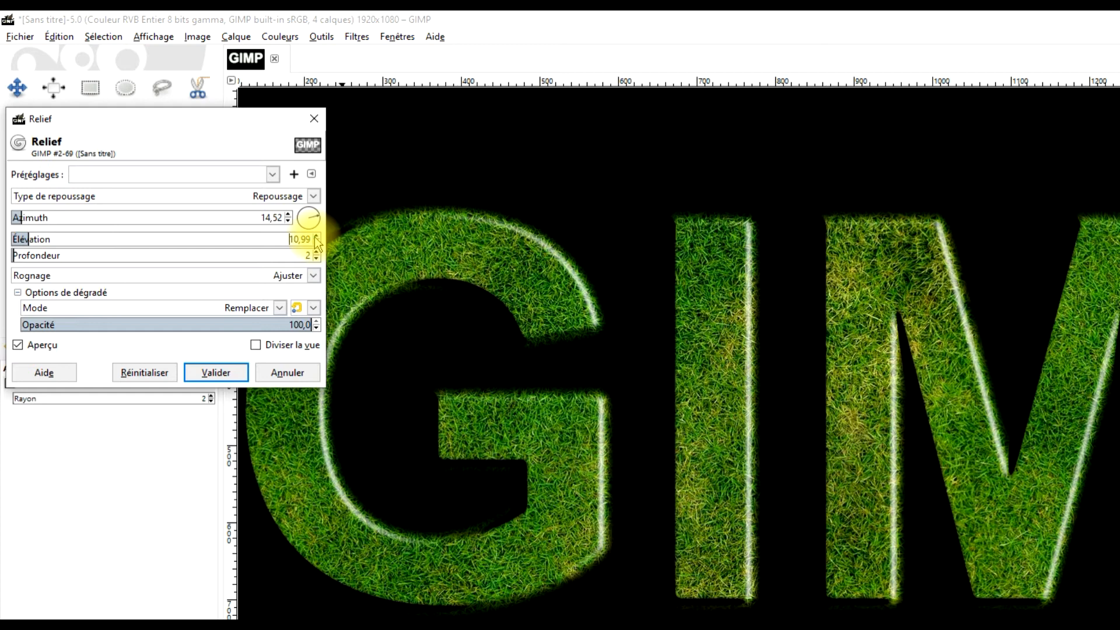
pyautogui.click(287, 215)
pyautogui.moveTo(25, 216); pyautogui.dragTo(52, 217)
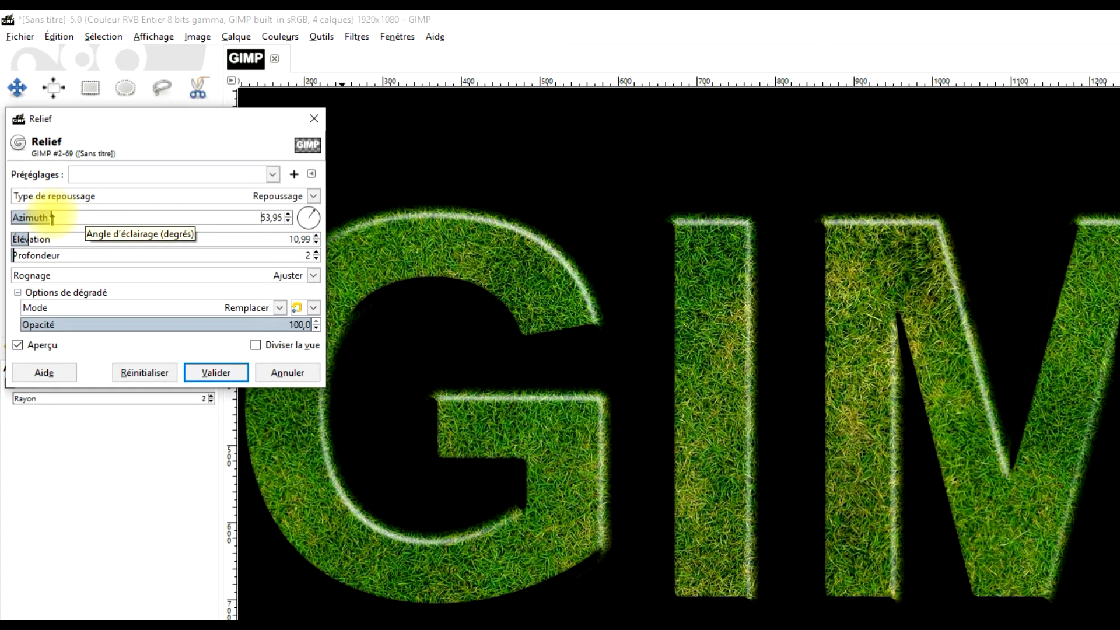
# Step: Set the Relief filter's elevation to 9.99, keep the depth at 2 after trying 1 and 3, and apply the filter
pyautogui.scroll(1, 891, 403)
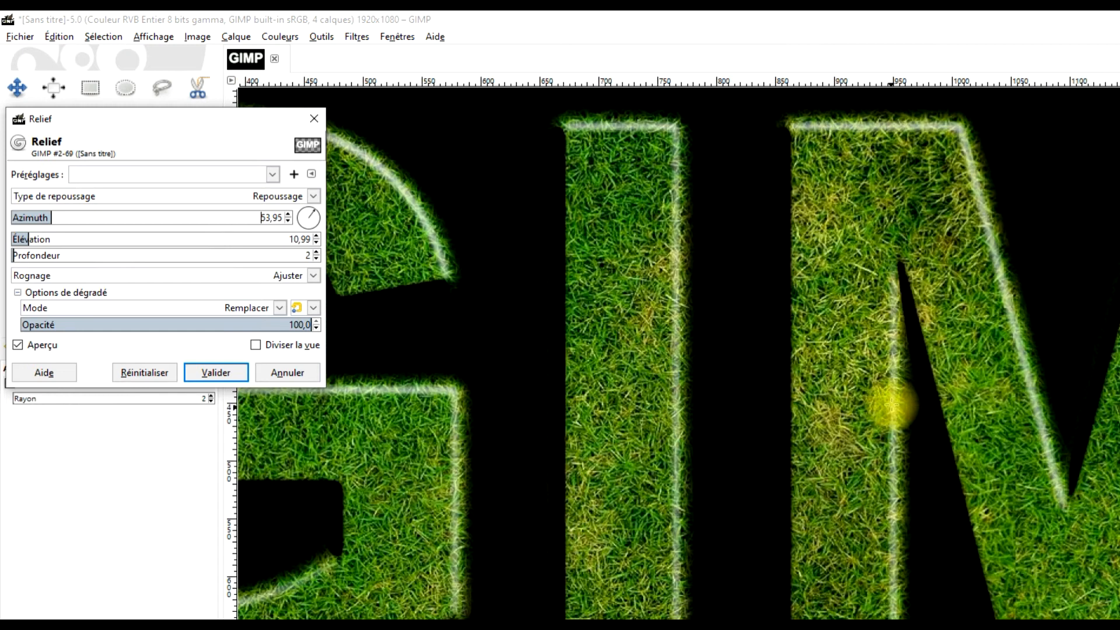
pyautogui.moveTo(956, 196); pyautogui.dragTo(717, 265)
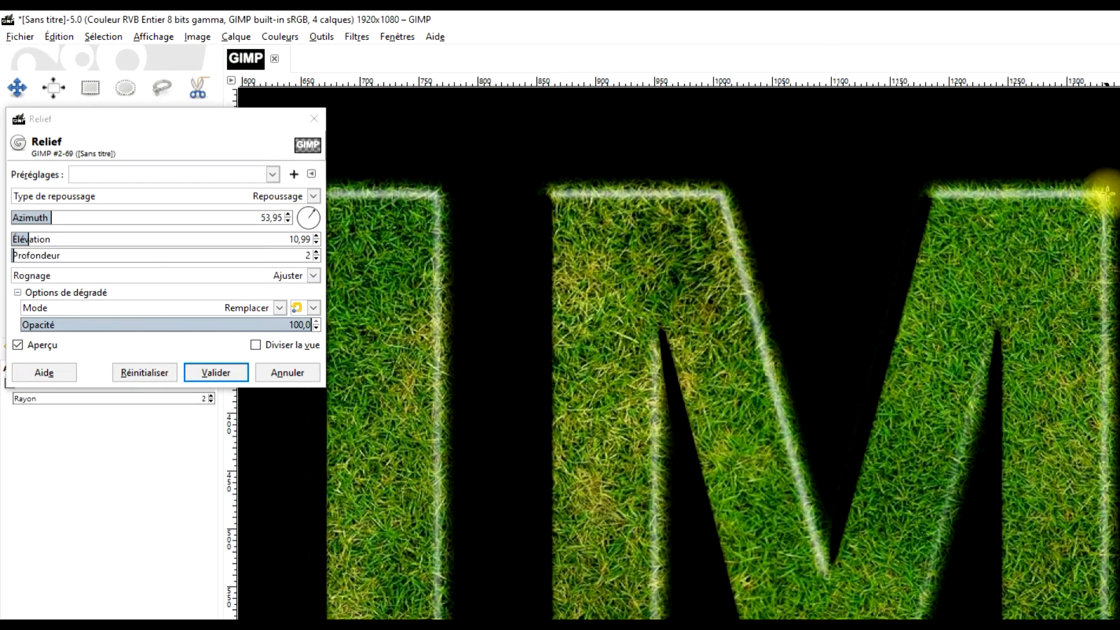
pyautogui.scroll(-3, 1108, 514)
pyautogui.scroll(1, 917, 438)
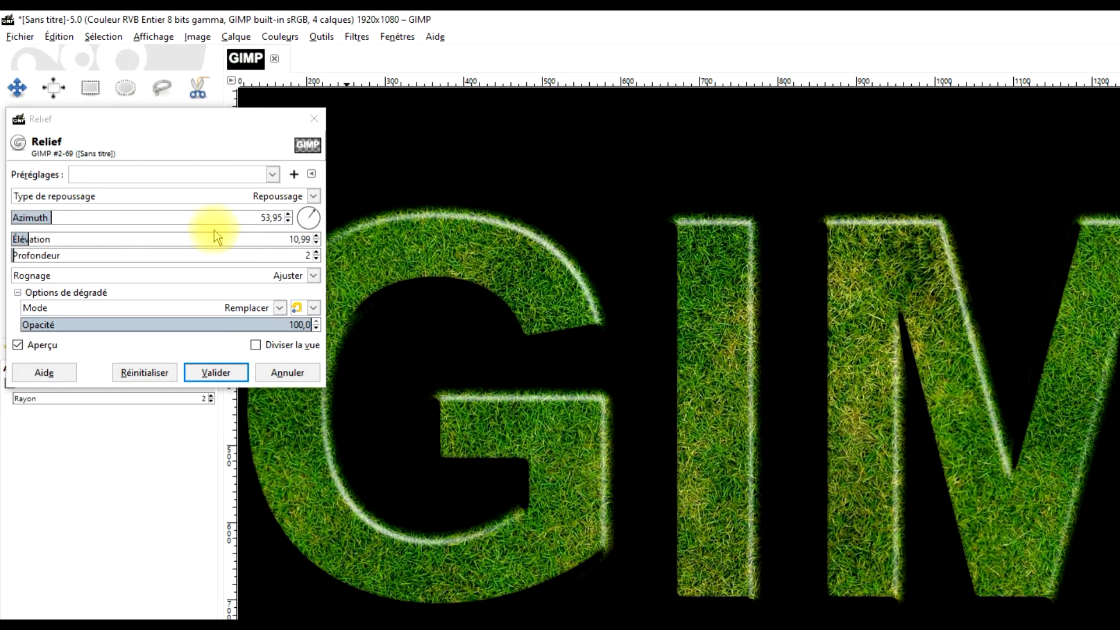
pyautogui.click(317, 242)
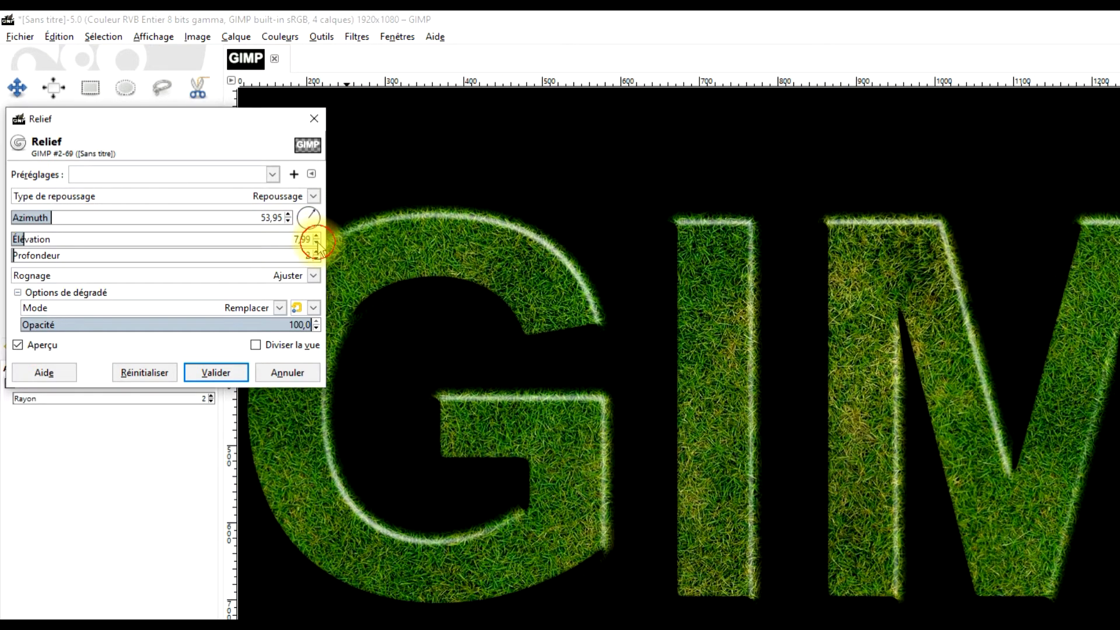
pyautogui.click(316, 252)
pyautogui.click(304, 250)
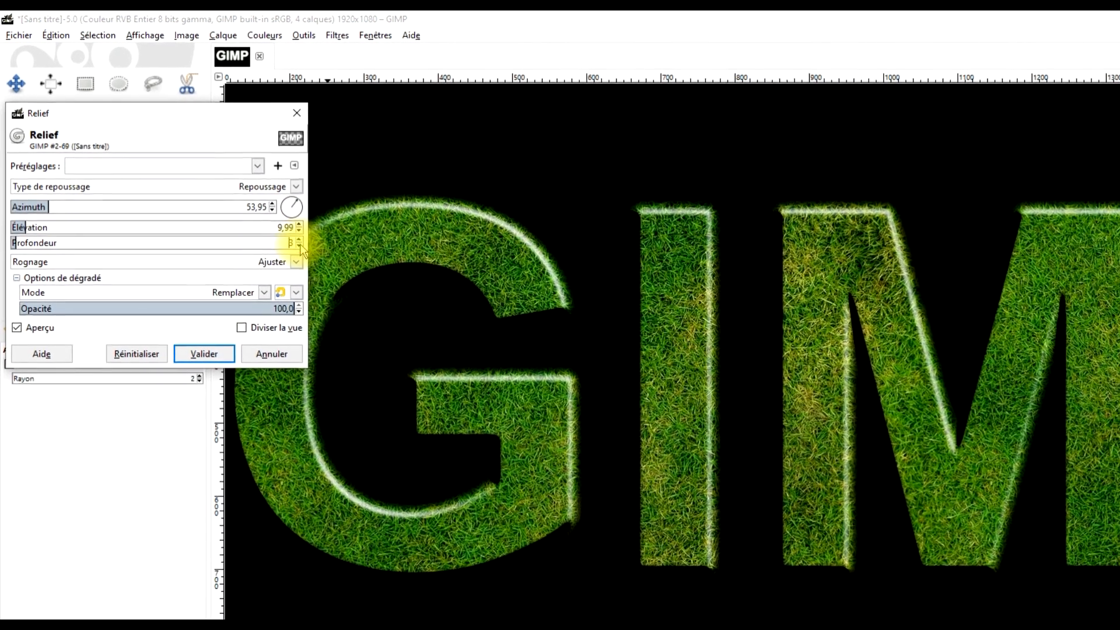
pyautogui.click(304, 250)
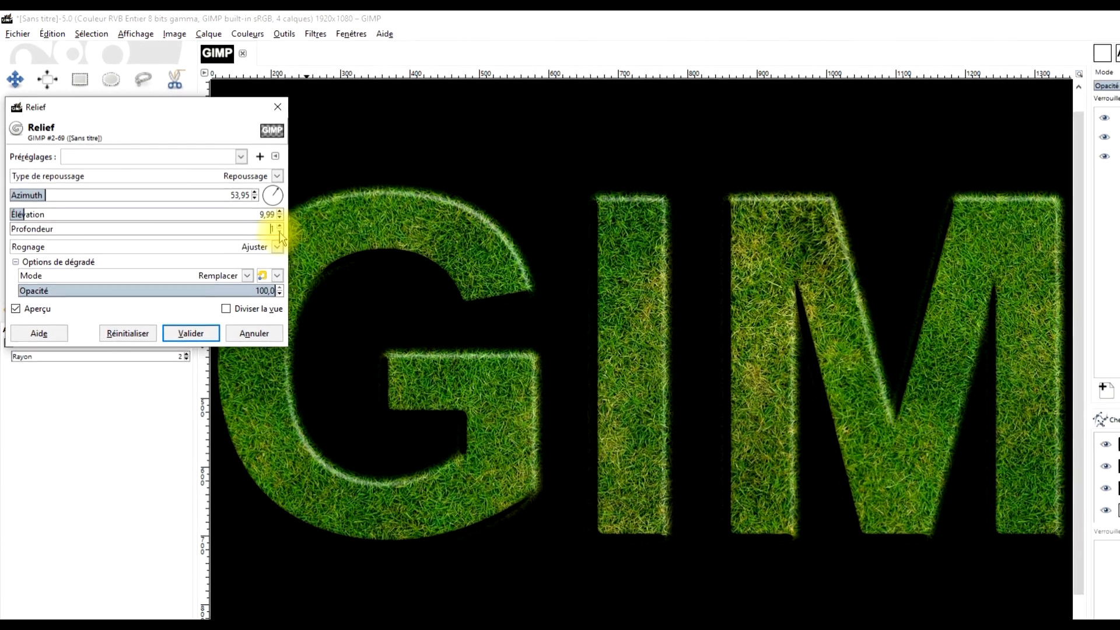
pyautogui.click(284, 229)
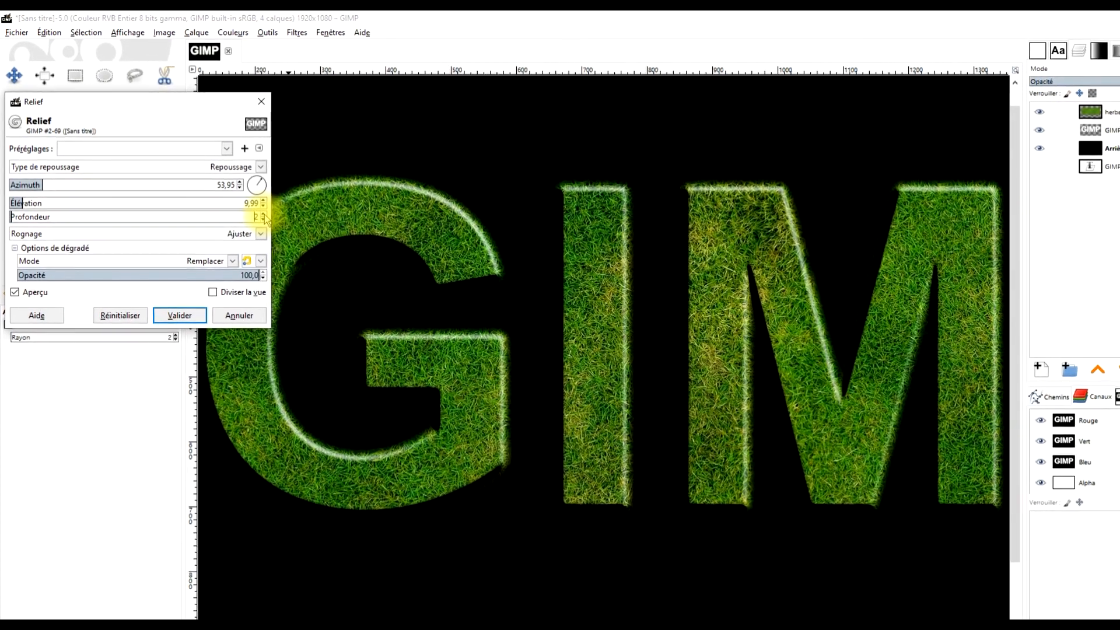
pyautogui.moveTo(826, 292); pyautogui.dragTo(753, 290)
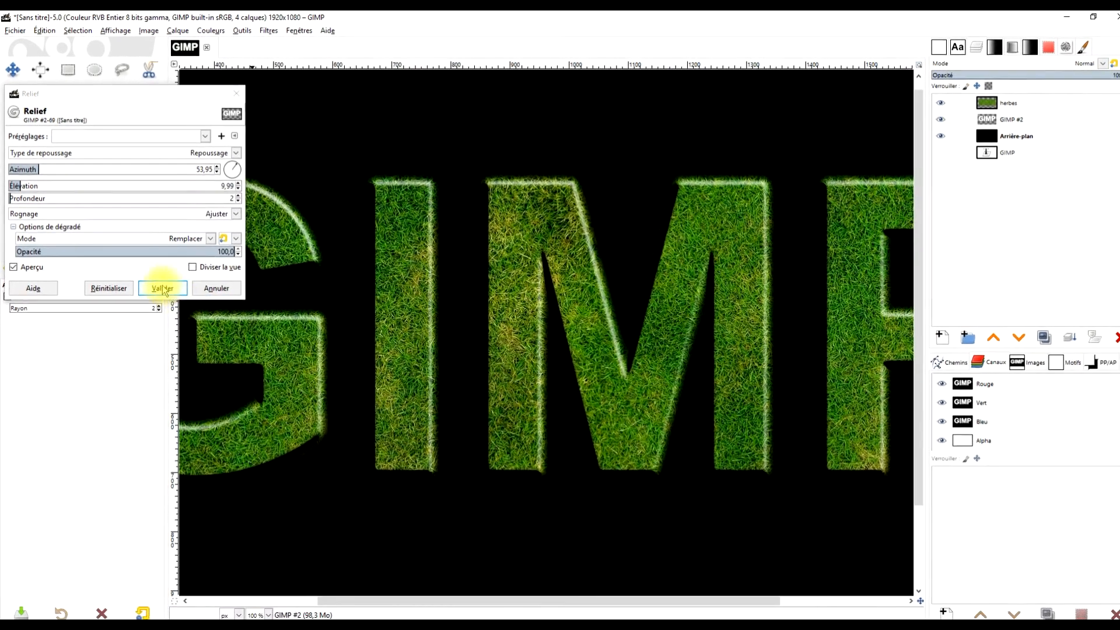
pyautogui.click(163, 289)
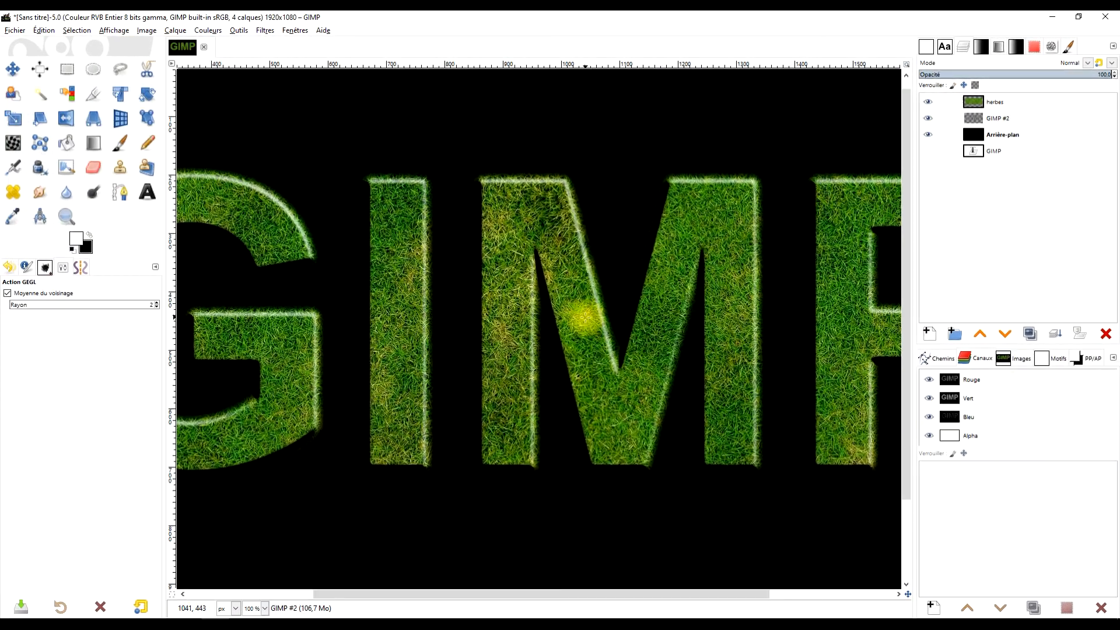
# Step: Adjust the herbes layer with Teinte-Saturation, setting saturation to about 64.7 and lightness to about -18.6
pyautogui.scroll(-2, 650, 288)
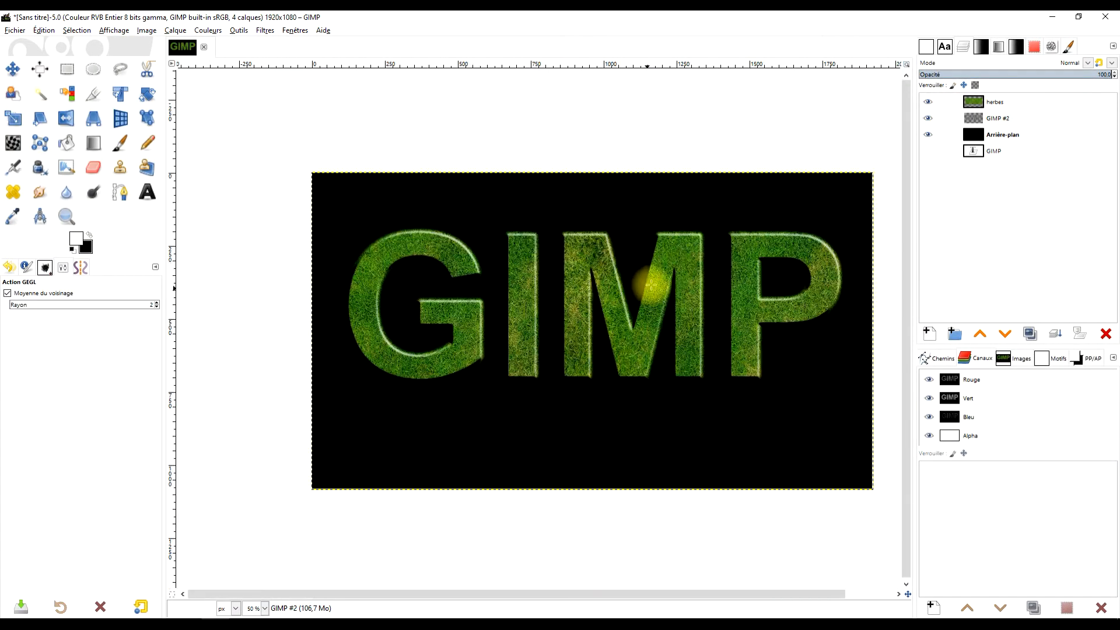
pyautogui.scroll(1, 671, 251)
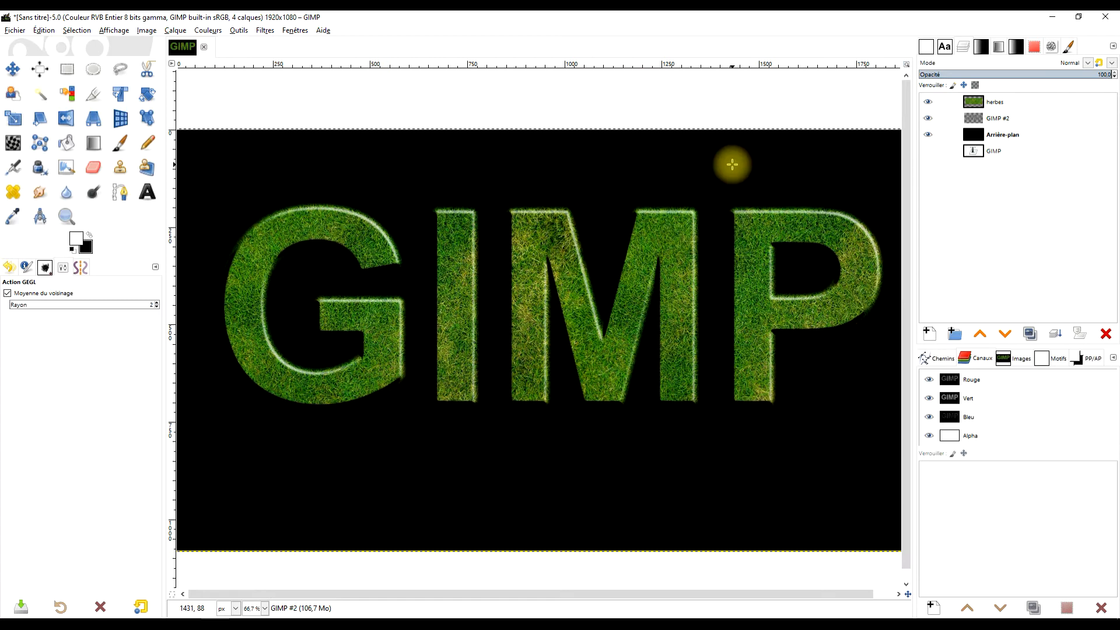
pyautogui.click(1005, 104)
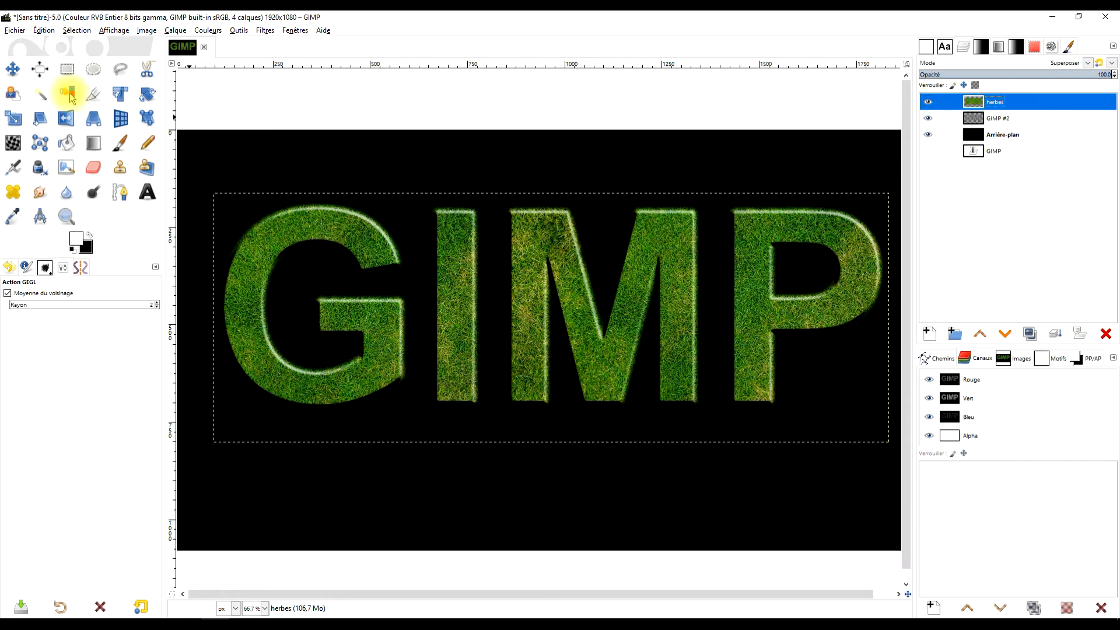
pyautogui.click(208, 31)
pyautogui.click(233, 79)
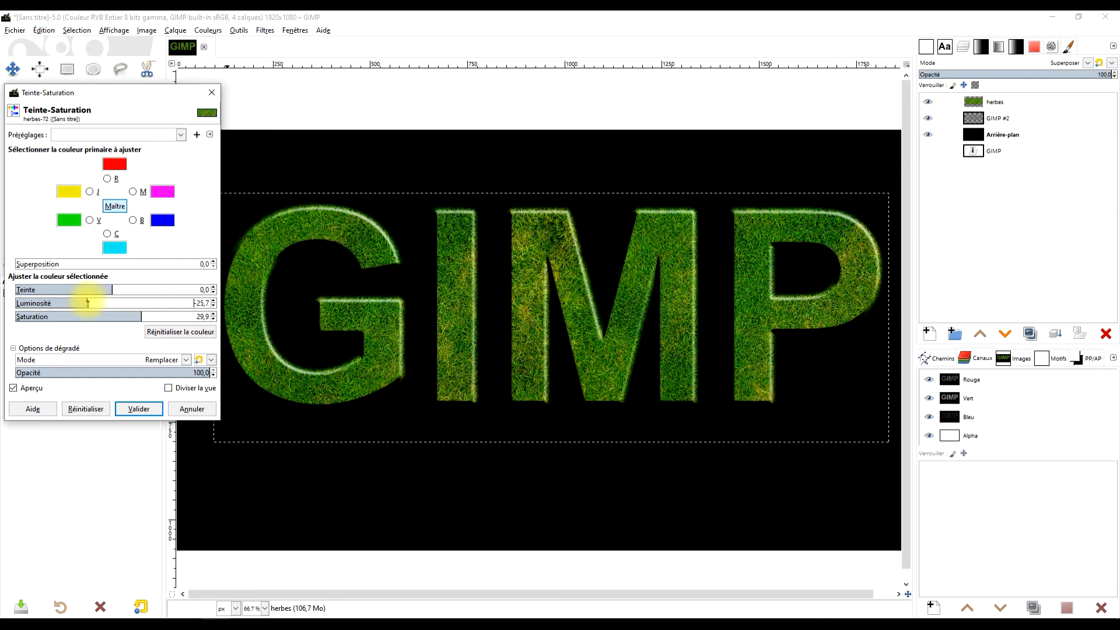
pyautogui.moveTo(89, 303); pyautogui.dragTo(106, 303)
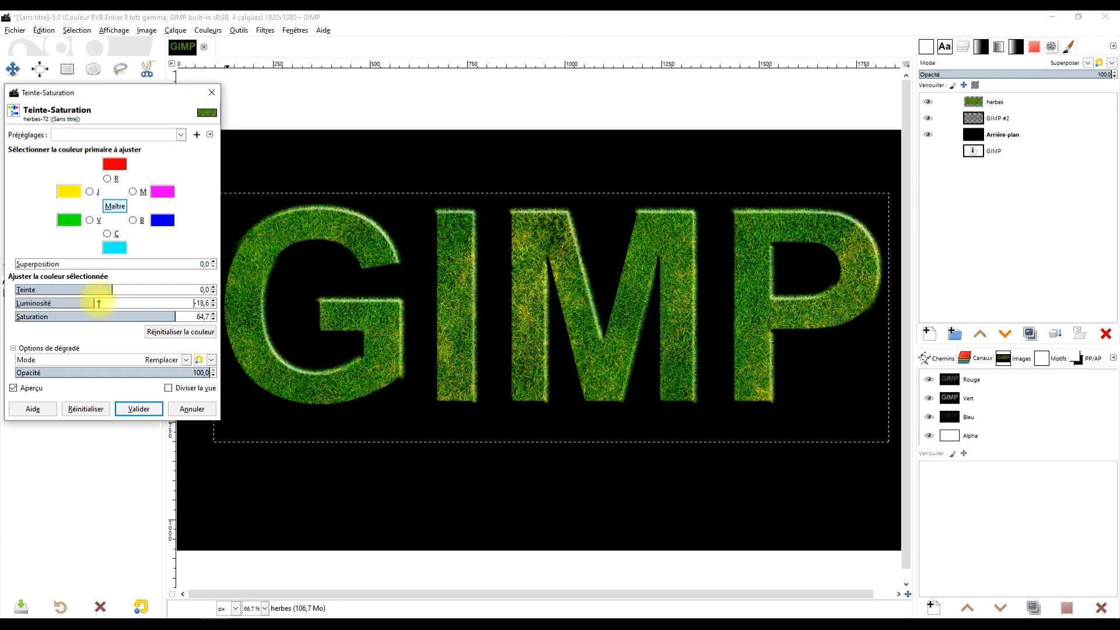
pyautogui.click(139, 408)
# Step: Darken the herbes layer with Niveaux, using a black input level of 20 and a gamma of 0.75
pyautogui.click(237, 30)
pyautogui.moveTo(207, 32)
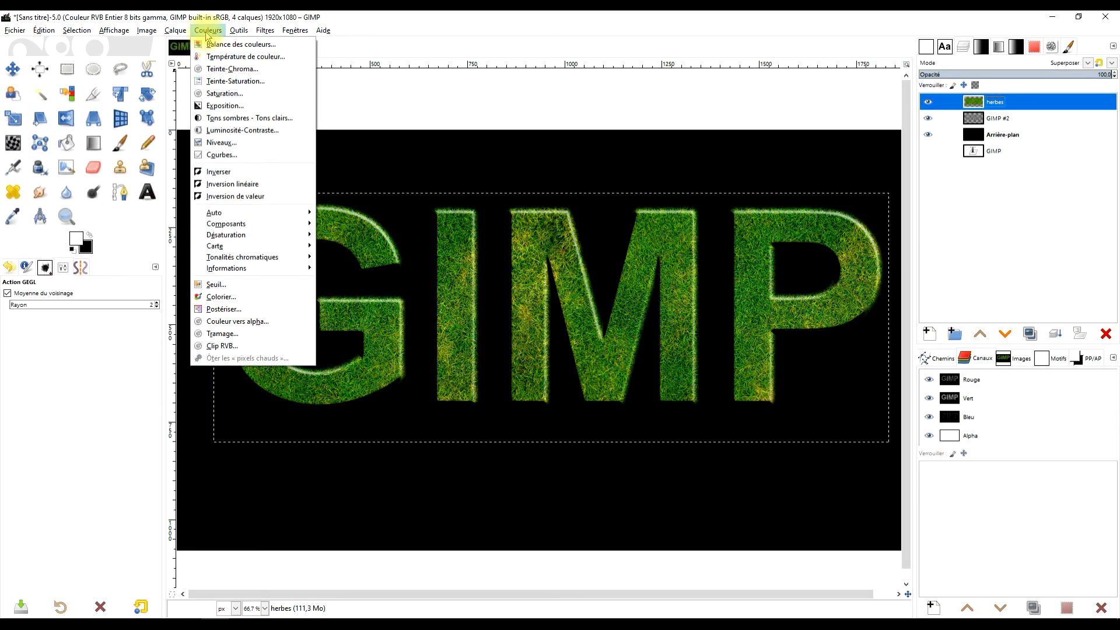
pyautogui.click(252, 144)
pyautogui.moveTo(122, 222)
pyautogui.mouseDown()
pyautogui.moveTo(110, 220)
pyautogui.moveTo(132, 219)
pyautogui.mouseUp()
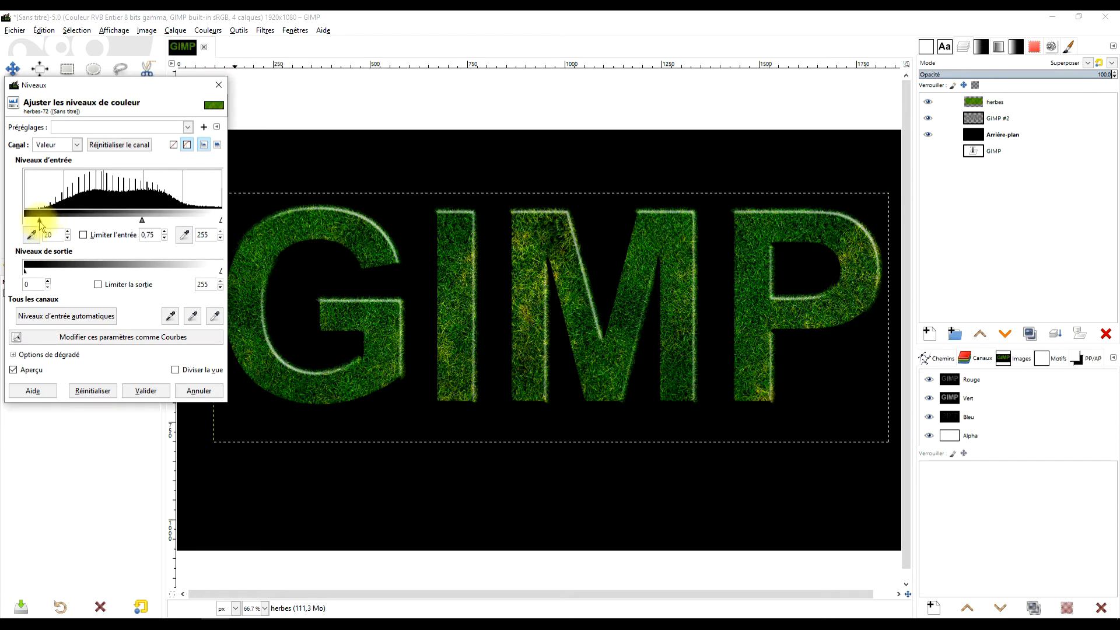
pyautogui.click(147, 389)
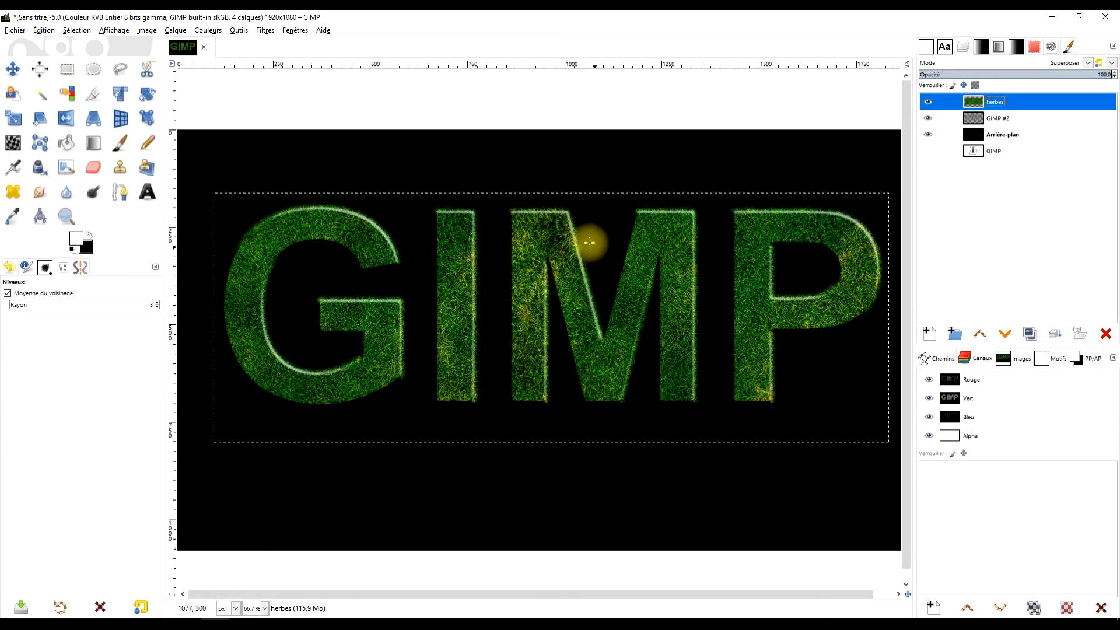
# Step: Inspect the grass letters up close, and resize the herbes layer to the image dimensions
pyautogui.scroll(3, 542, 280)
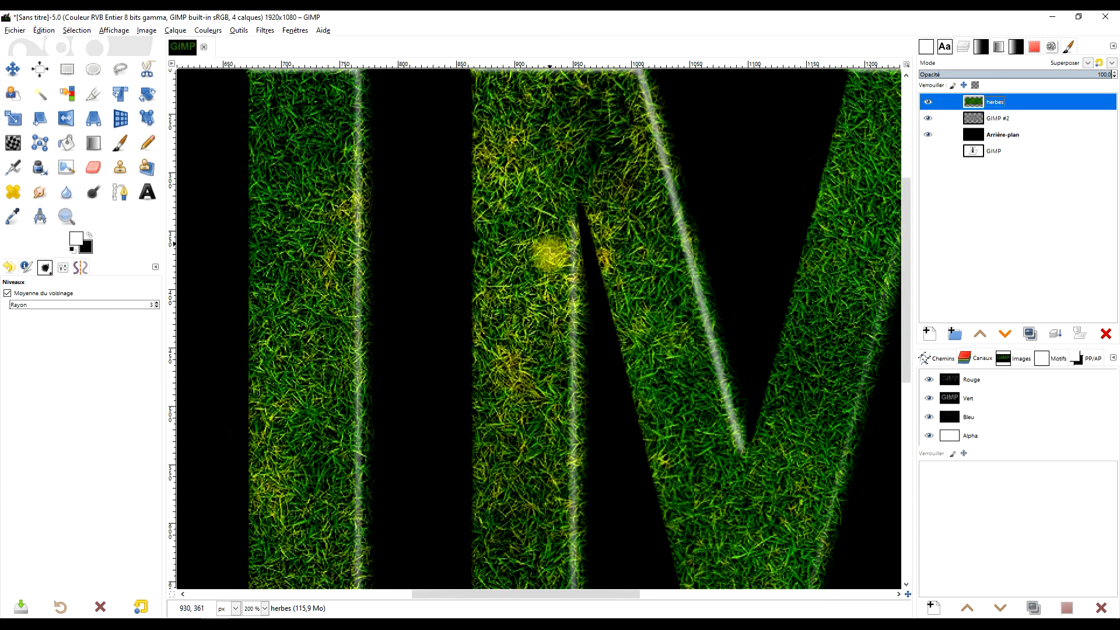
pyautogui.scroll(-4, 546, 270)
pyautogui.scroll(1, 551, 267)
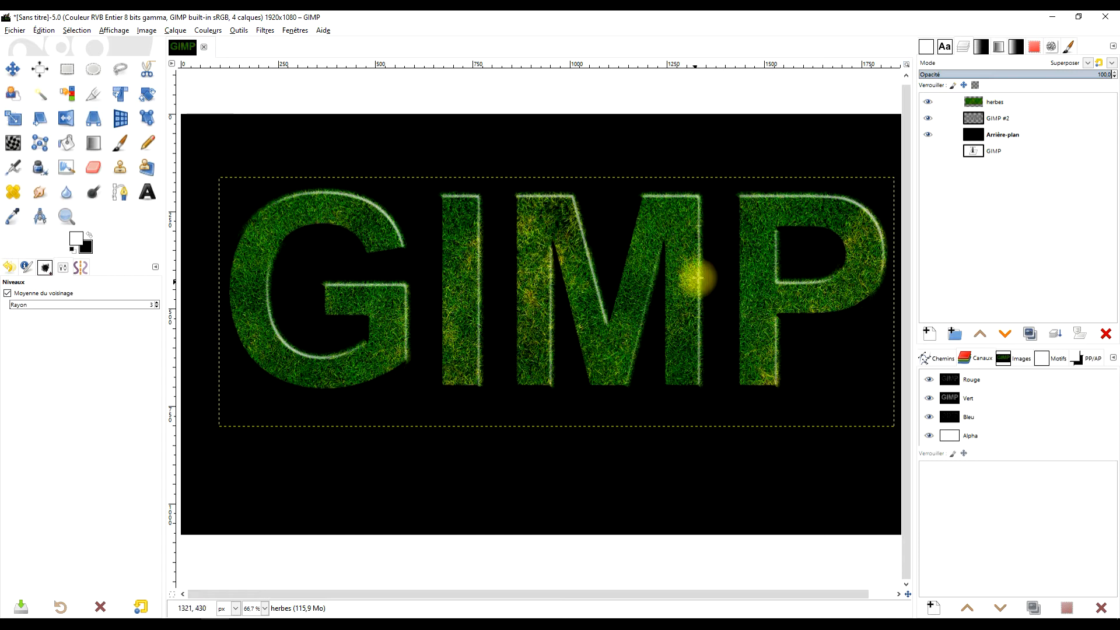
pyautogui.moveTo(699, 266); pyautogui.dragTo(695, 283)
pyautogui.click(1005, 106)
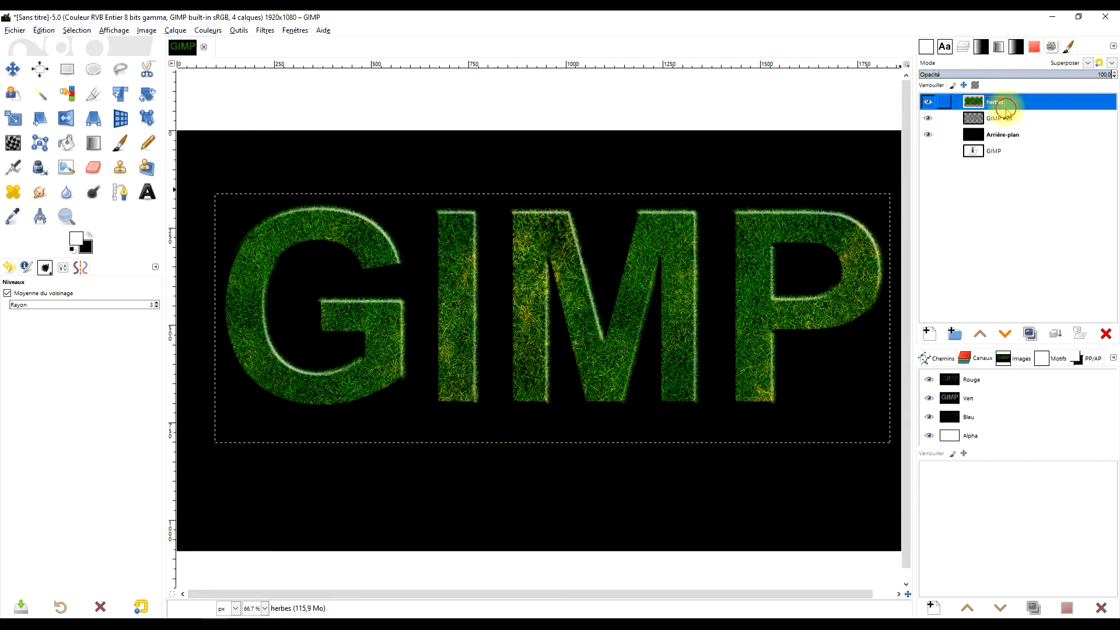
pyautogui.rightClick(990, 105)
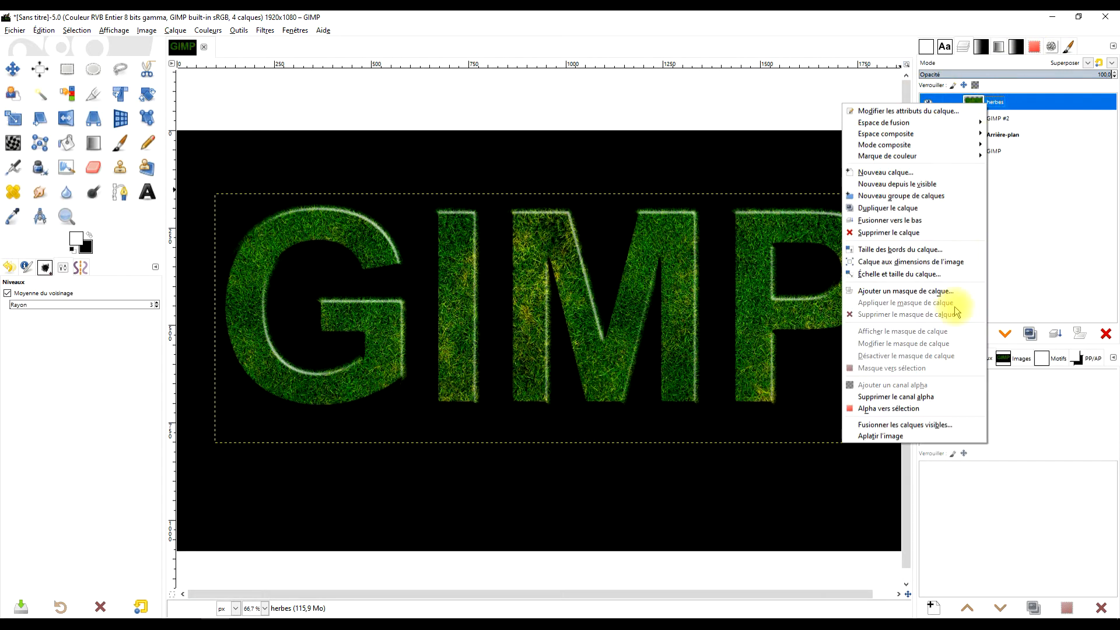
pyautogui.click(932, 261)
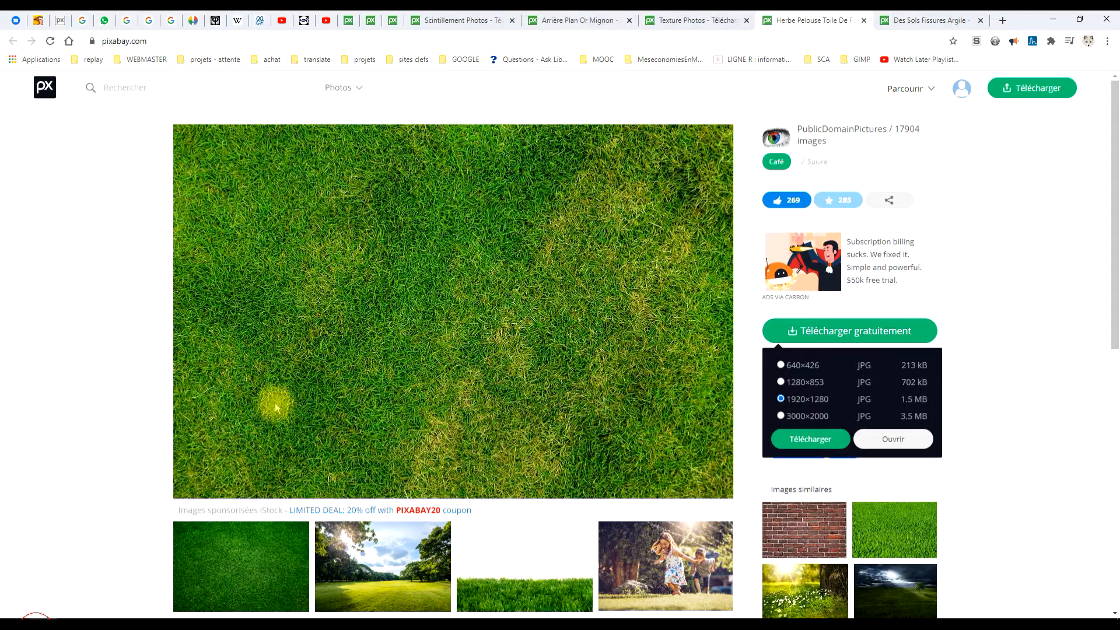
# Step: Copy the cracked-soil photo from its Pixabay page and paste it into the GIMP image as a new layer
pyautogui.click(891, 19)
pyautogui.rightClick(330, 208)
pyautogui.click(383, 241)
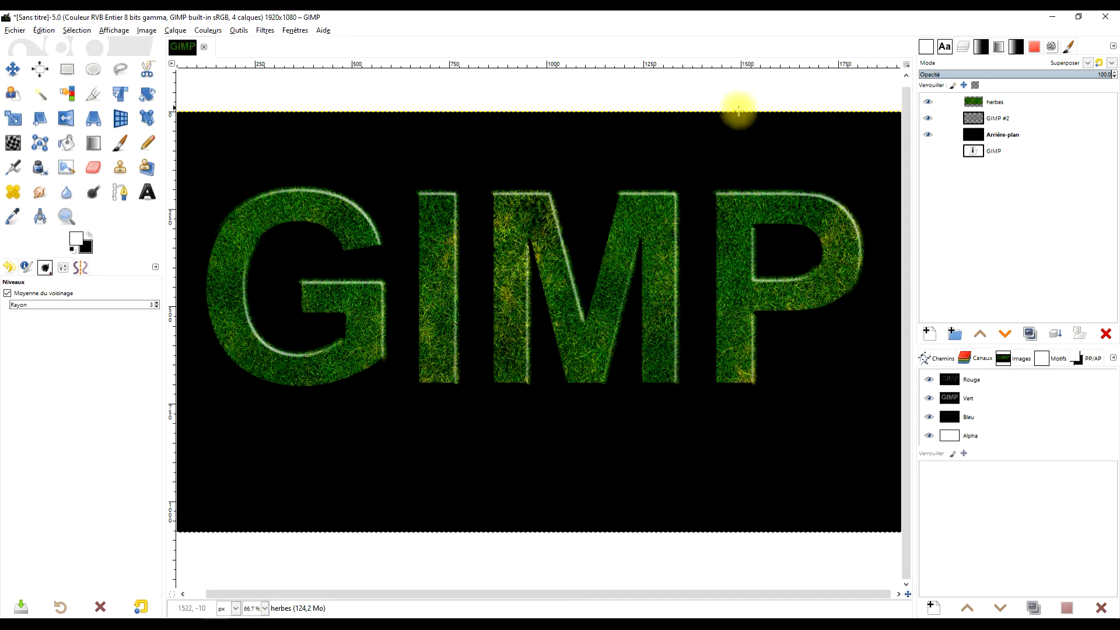
pyautogui.click(44, 32)
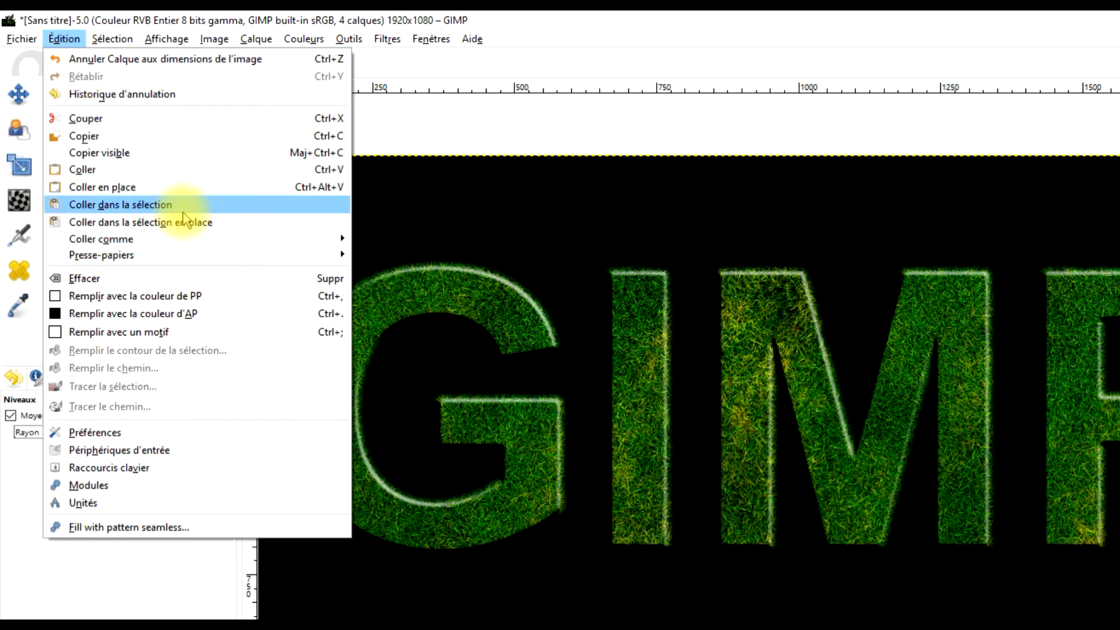
pyautogui.moveTo(212, 239)
pyautogui.click(465, 243)
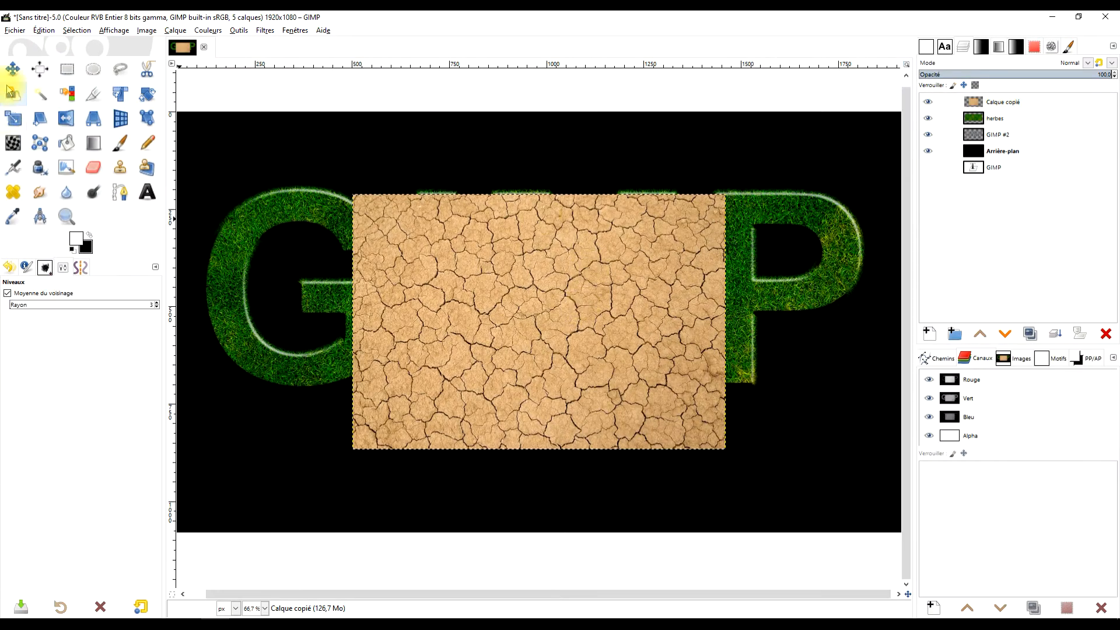
# Step: Cover the word with two side-by-side copies of the cracked-soil layer, and merge them into one layer
pyautogui.click(12, 69)
pyautogui.moveTo(452, 277); pyautogui.dragTo(711, 282)
pyautogui.click(1030, 333)
pyautogui.moveTo(717, 327); pyautogui.dragTo(601, 336)
pyautogui.moveTo(636, 295); pyautogui.dragTo(635, 295)
pyautogui.moveTo(586, 262); pyautogui.dragTo(717, 233)
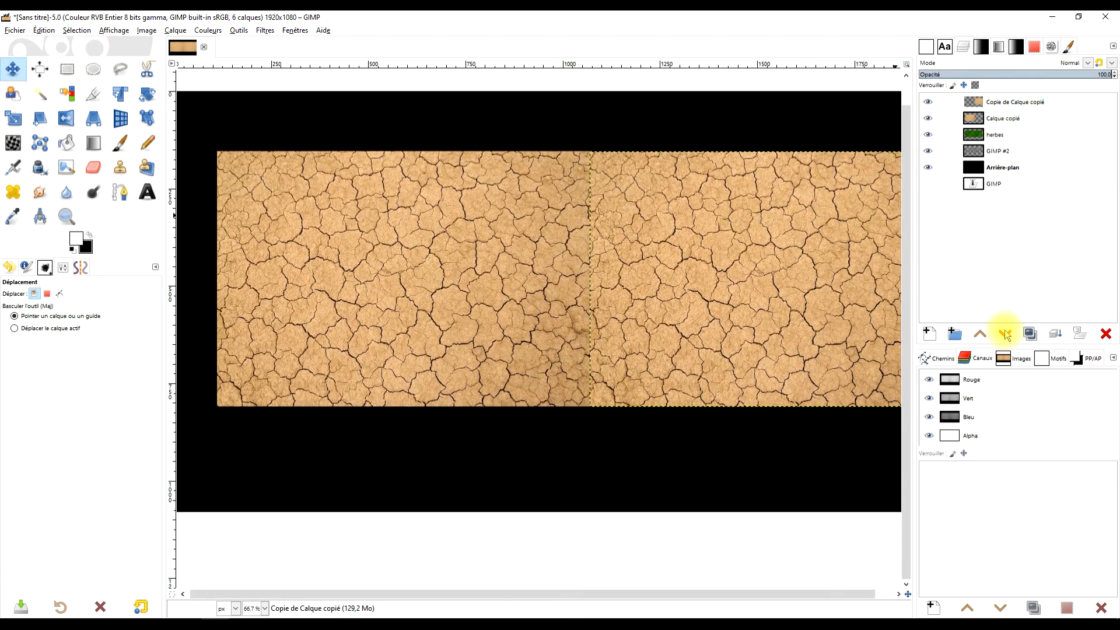
pyautogui.click(1056, 334)
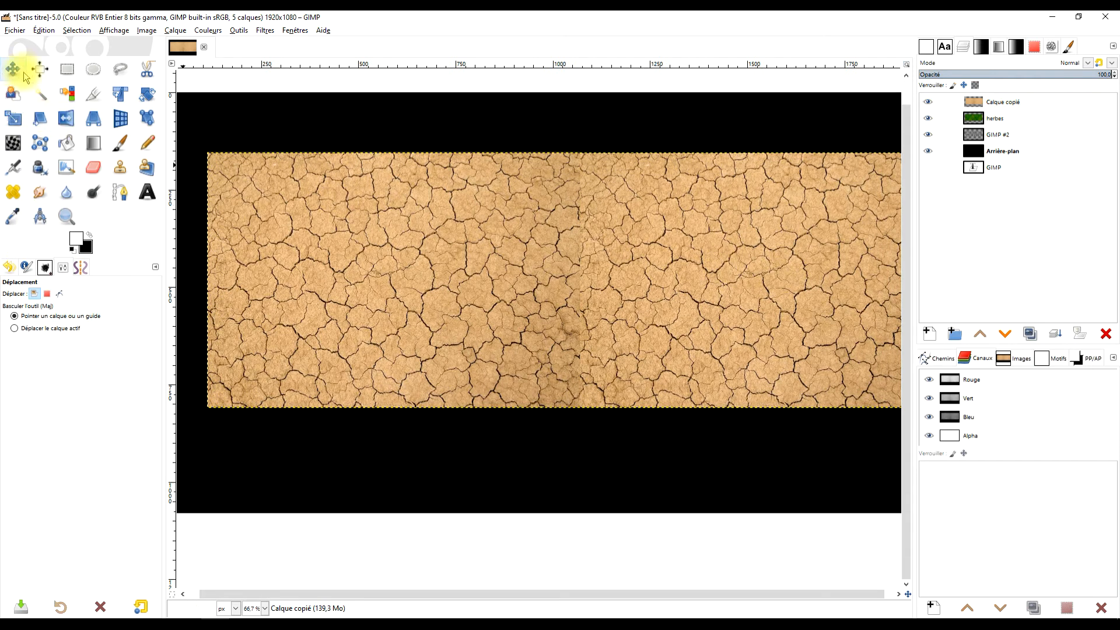
# Step: Activate the Crop tool, and show the 1920×1309 download option on the cracked-soil photo's Pixabay page
pyautogui.click(96, 95)
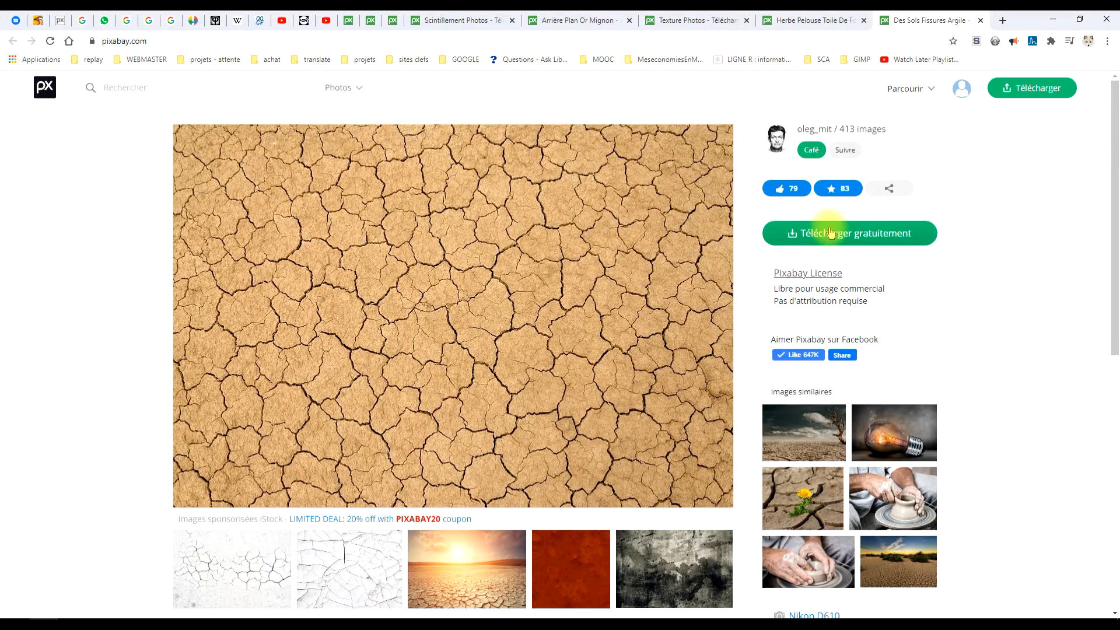
pyautogui.click(817, 232)
pyautogui.click(797, 306)
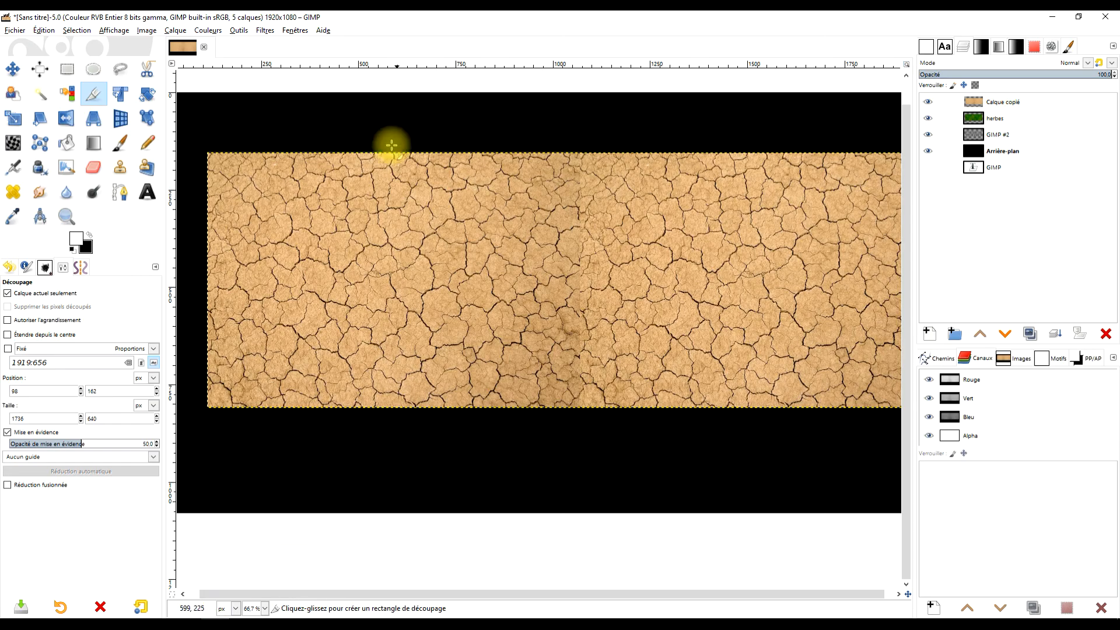
# Step: Crop the merged cracked-soil layer to about 1776 × 656 px, trimming the part beyond the text
pyautogui.moveTo(757, 287); pyautogui.dragTo(643, 273)
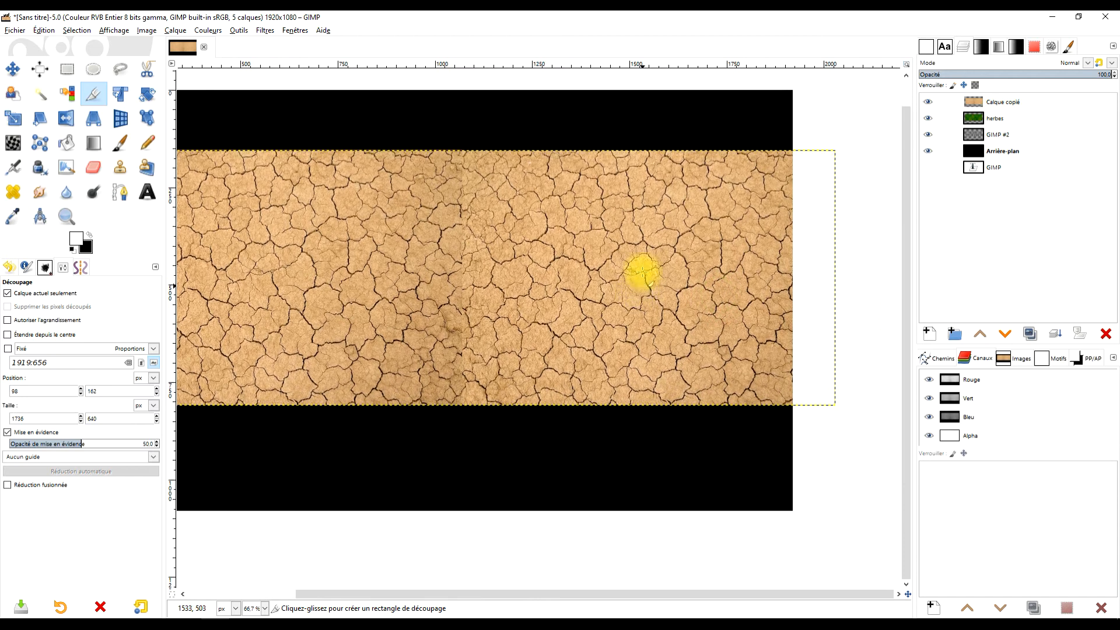
pyautogui.moveTo(544, 229); pyautogui.dragTo(647, 256)
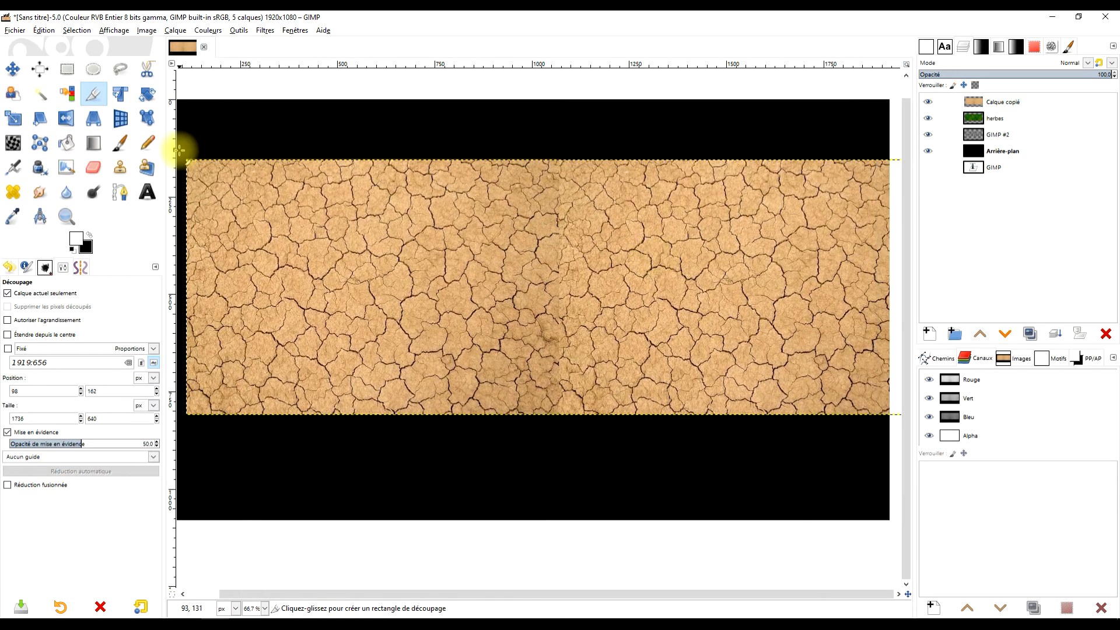
pyautogui.moveTo(183, 155); pyautogui.dragTo(877, 480)
pyautogui.moveTo(817, 470); pyautogui.dragTo(695, 459)
pyautogui.click(631, 259)
pyautogui.moveTo(443, 278); pyautogui.dragTo(629, 258)
# Step: Set the cracked-soil layer's blend mode to Superposer and hide the herbes layer
pyautogui.click(1006, 103)
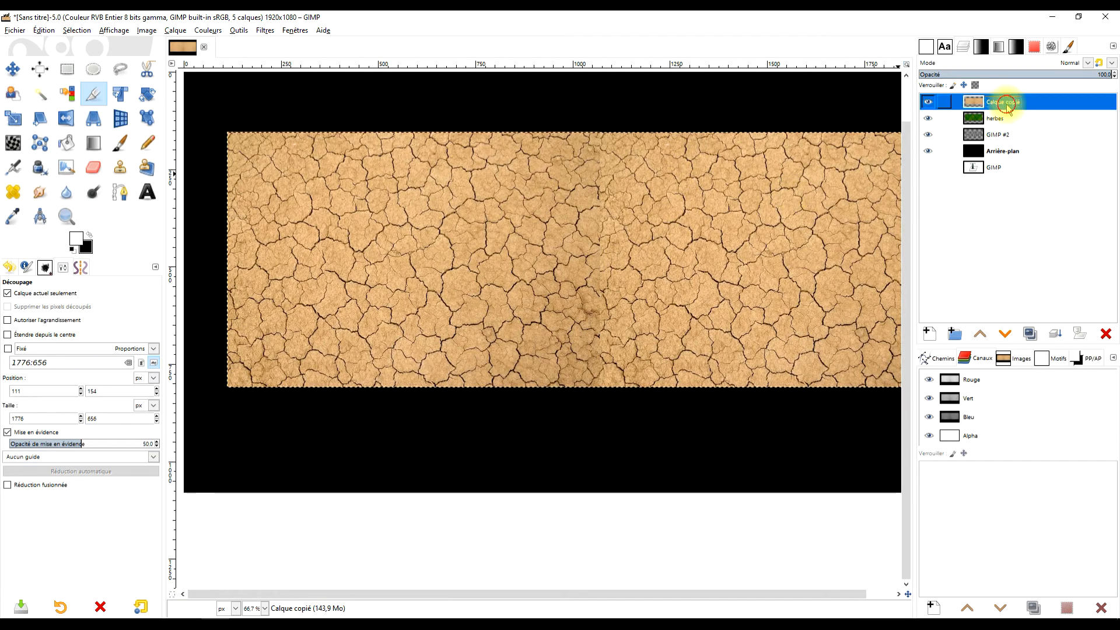
pyautogui.click(1087, 64)
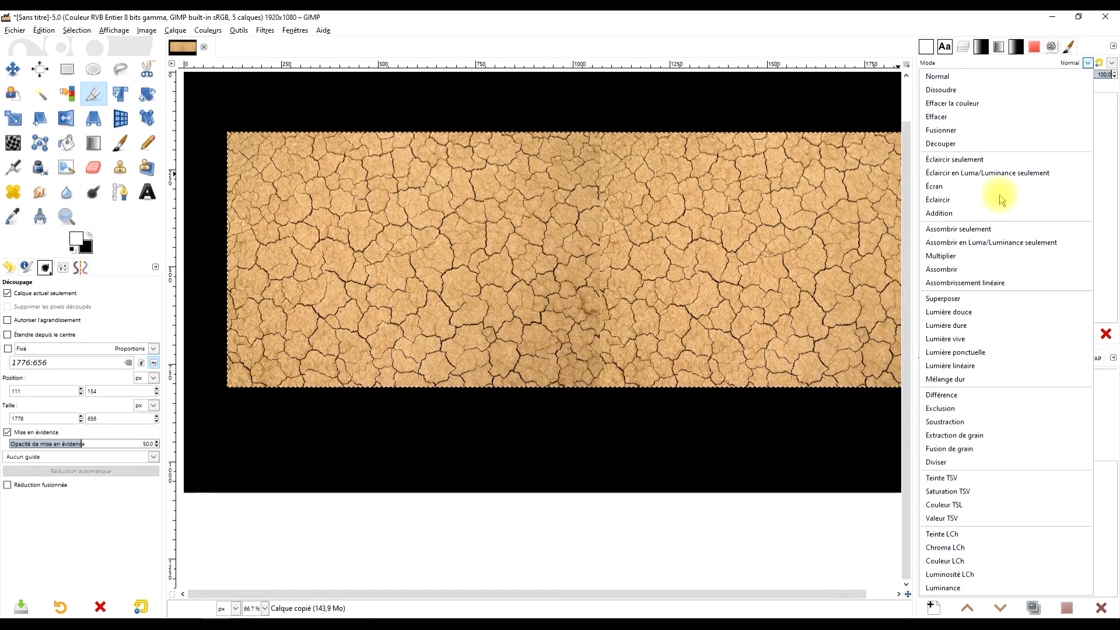
pyautogui.click(955, 297)
pyautogui.click(929, 119)
# Step: Check the cracked-soil lettering, and resize its texture layer to the image dimensions
pyautogui.moveTo(793, 210); pyautogui.dragTo(773, 227)
pyautogui.scroll(1, 540, 239)
pyautogui.scroll(-1, 541, 239)
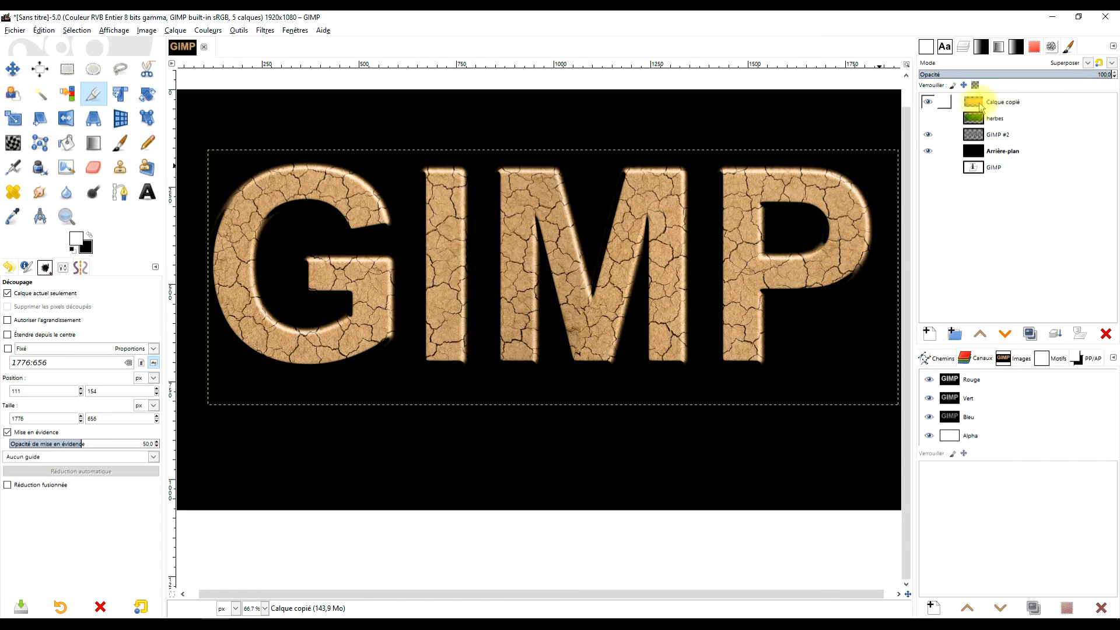
pyautogui.rightClick(973, 103)
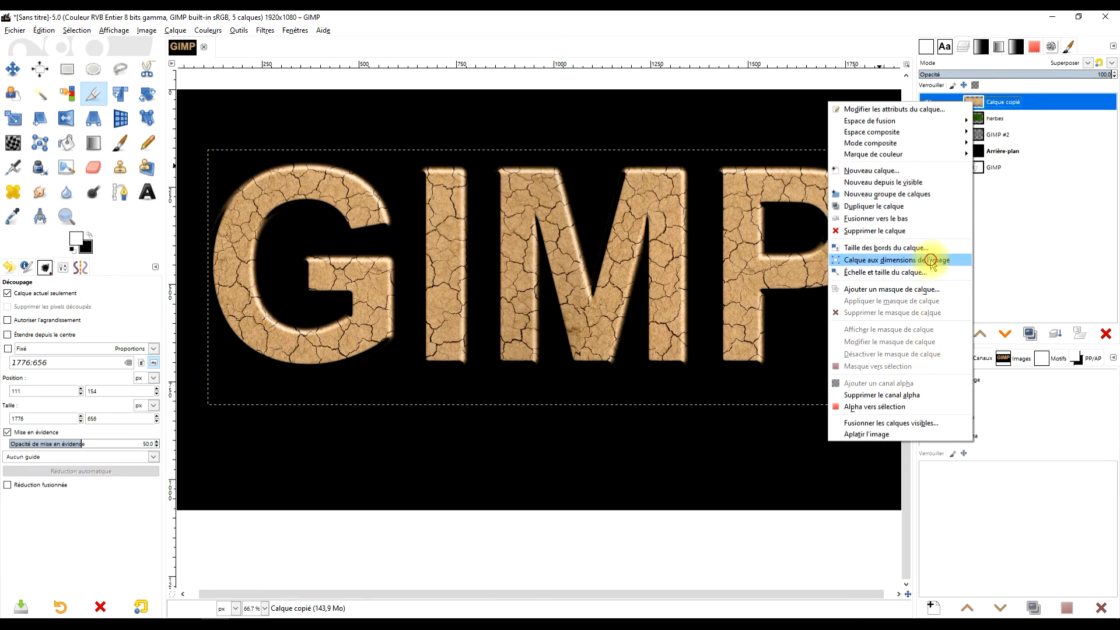
pyautogui.click(932, 263)
# Step: Switch to the browser and copy the gold glitter photo from its Pixabay page
pyautogui.click(52, 622)
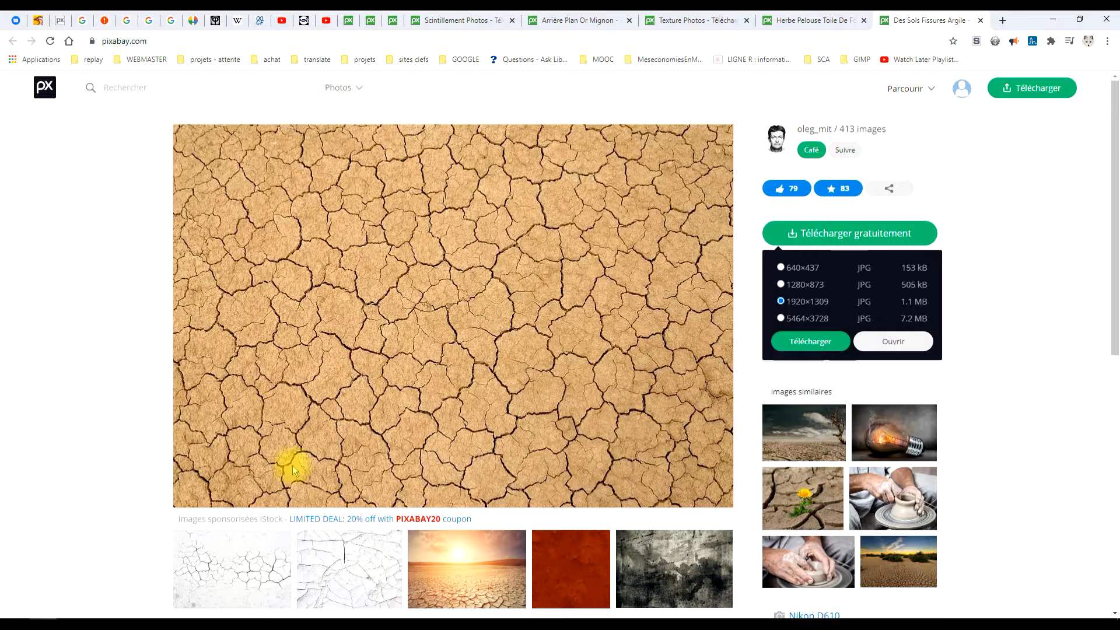
pyautogui.click(810, 23)
pyautogui.click(708, 27)
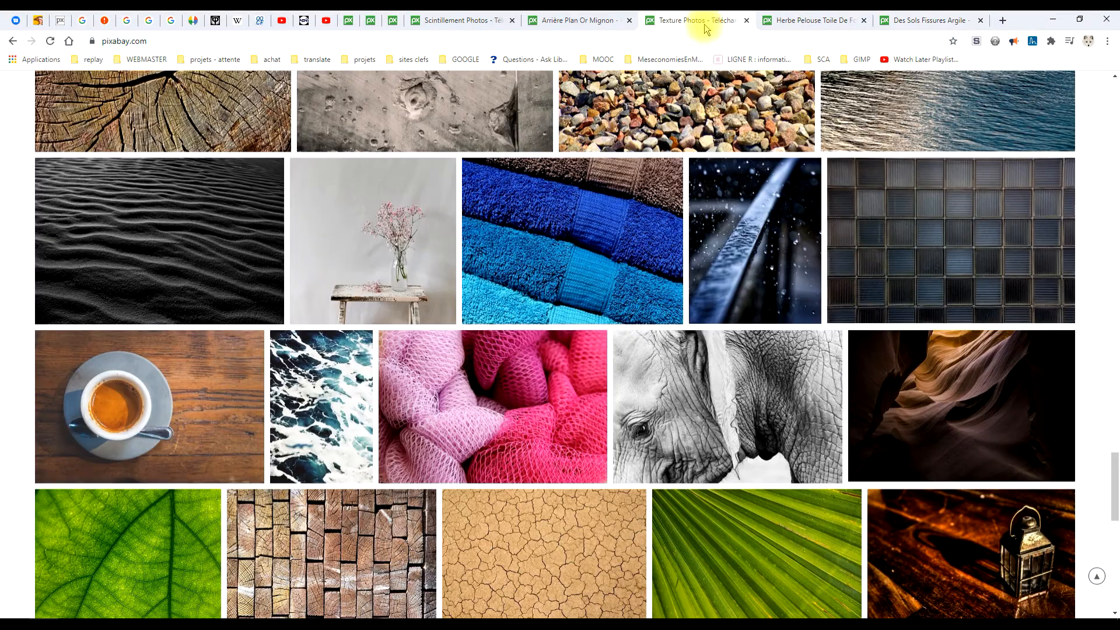
pyautogui.click(618, 25)
pyautogui.rightClick(470, 270)
pyautogui.click(508, 300)
# Step: Return to GIMP and paste the copied gold glitter photo as a new layer
pyautogui.click(215, 622)
pyautogui.click(42, 33)
pyautogui.moveTo(193, 170)
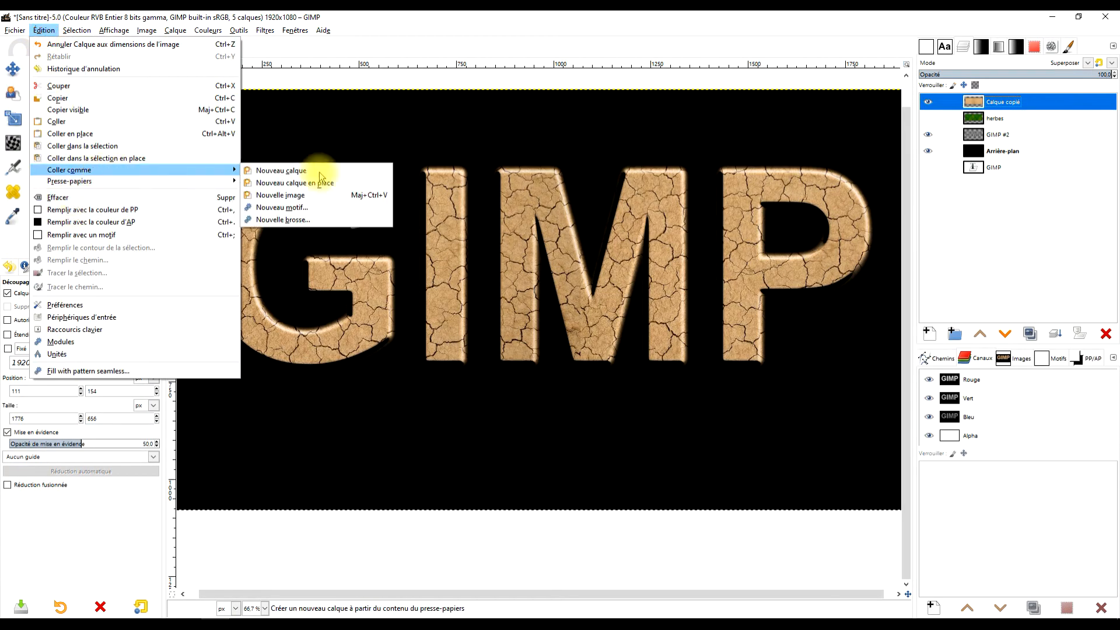
pyautogui.click(344, 177)
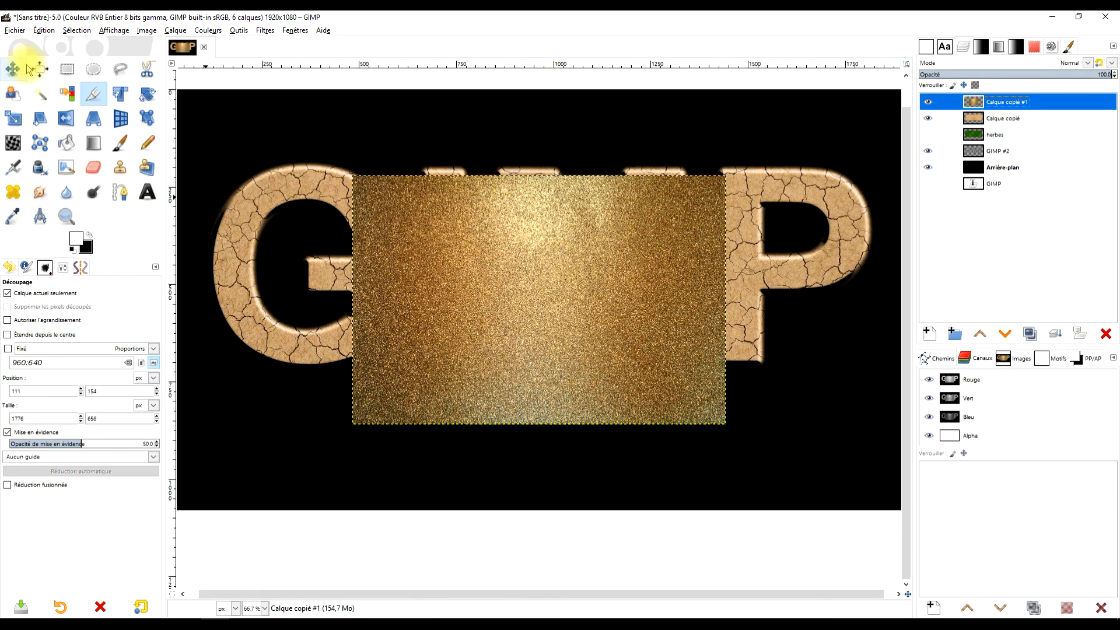
# Step: Try the gold glitter layer over the first letters of the word, and delete that layer
pyautogui.click(14, 68)
pyautogui.moveTo(580, 218); pyautogui.dragTo(438, 193)
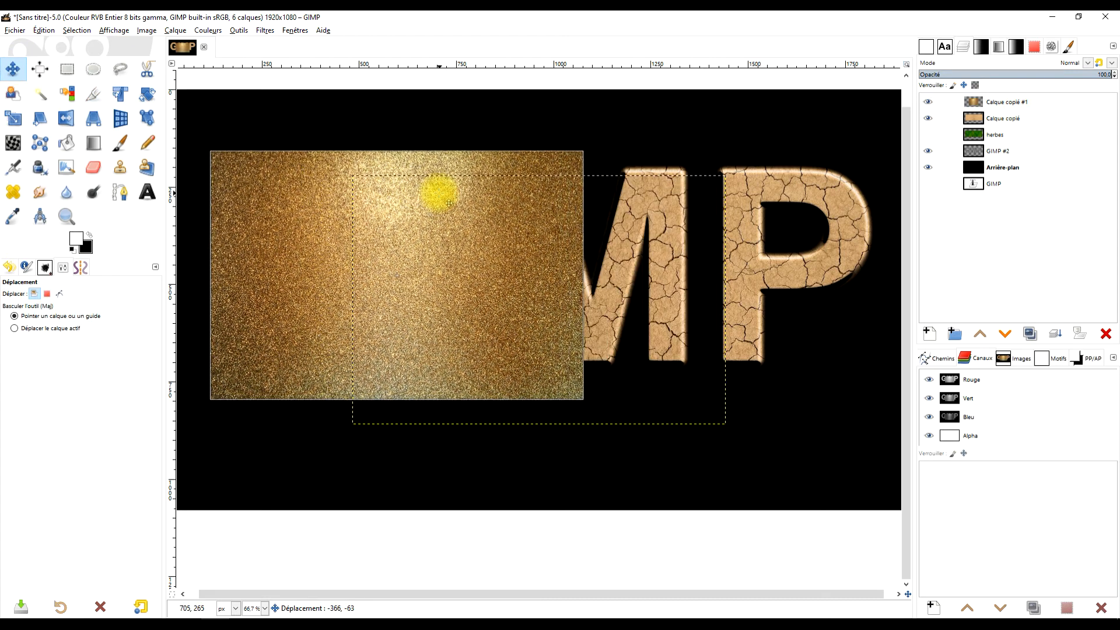
pyautogui.click(1040, 107)
pyautogui.click(1105, 333)
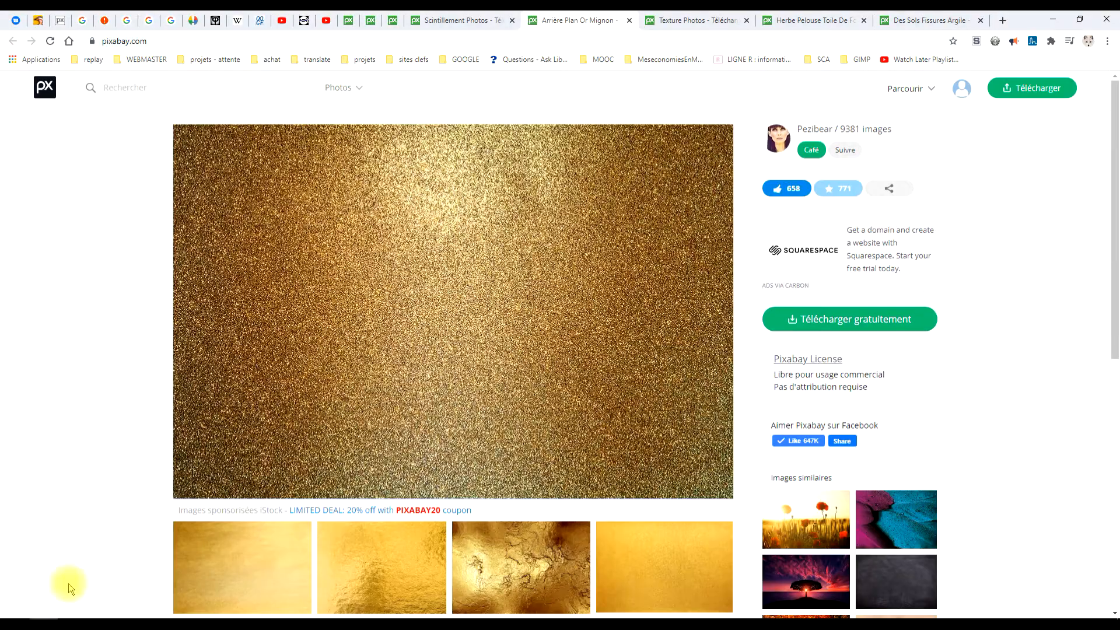
# Step: Download the gold glitter photo at 1920×1280 from its Pixabay page
pyautogui.click(852, 320)
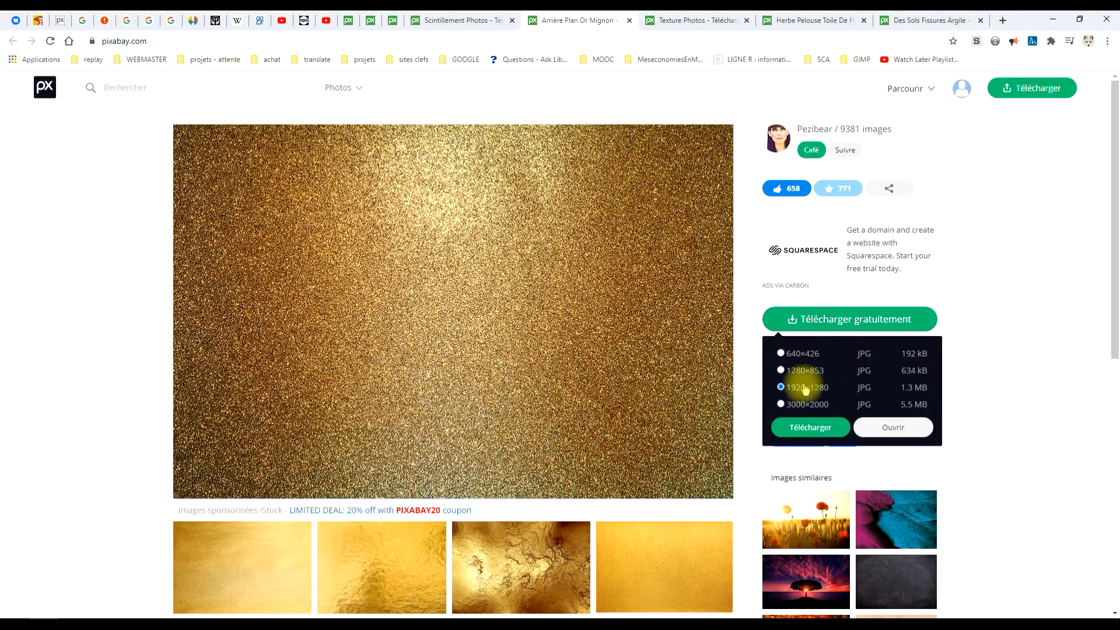
pyautogui.click(825, 429)
pyautogui.click(790, 497)
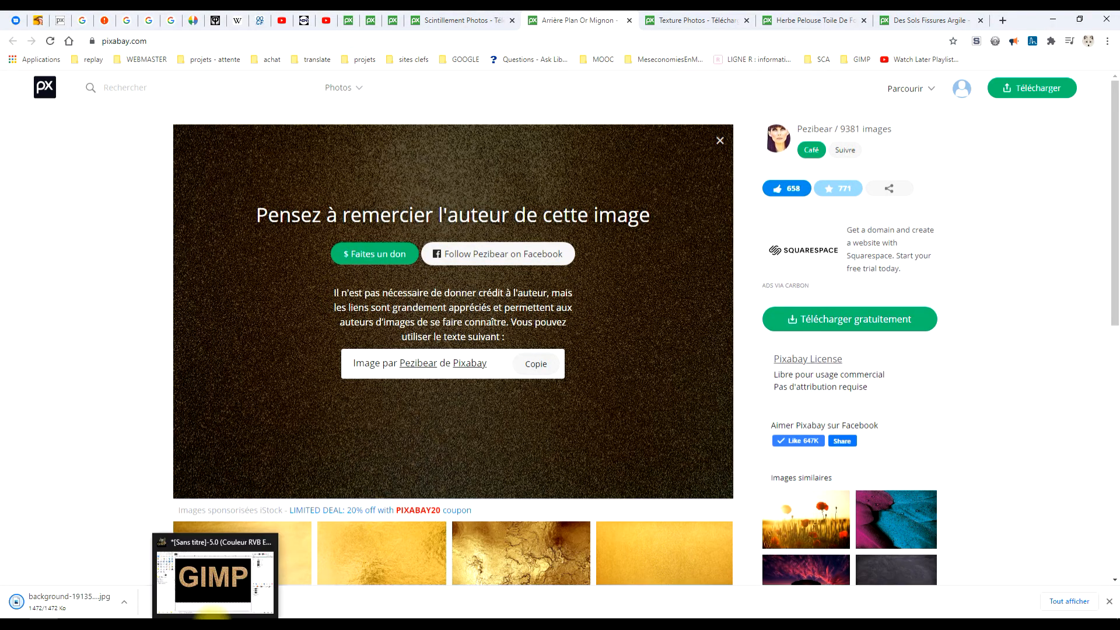
# Step: Switch back to GIMP and open background-1913529_1920.jpg from the brillants folder as a new layer
pyautogui.click(213, 612)
pyautogui.click(45, 30)
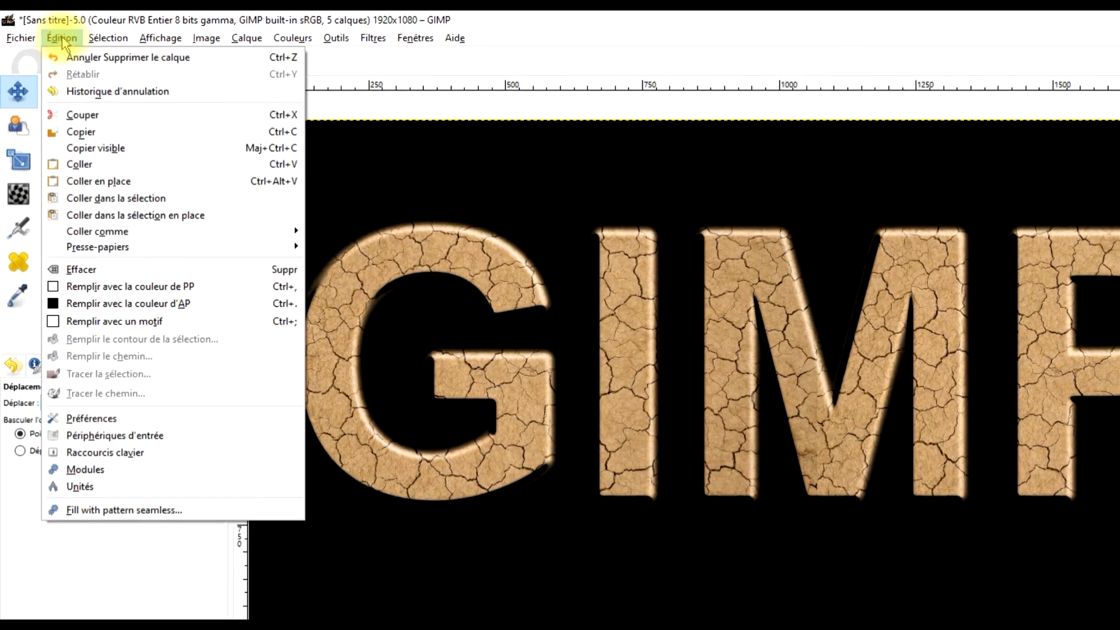
pyautogui.moveTo(21, 38)
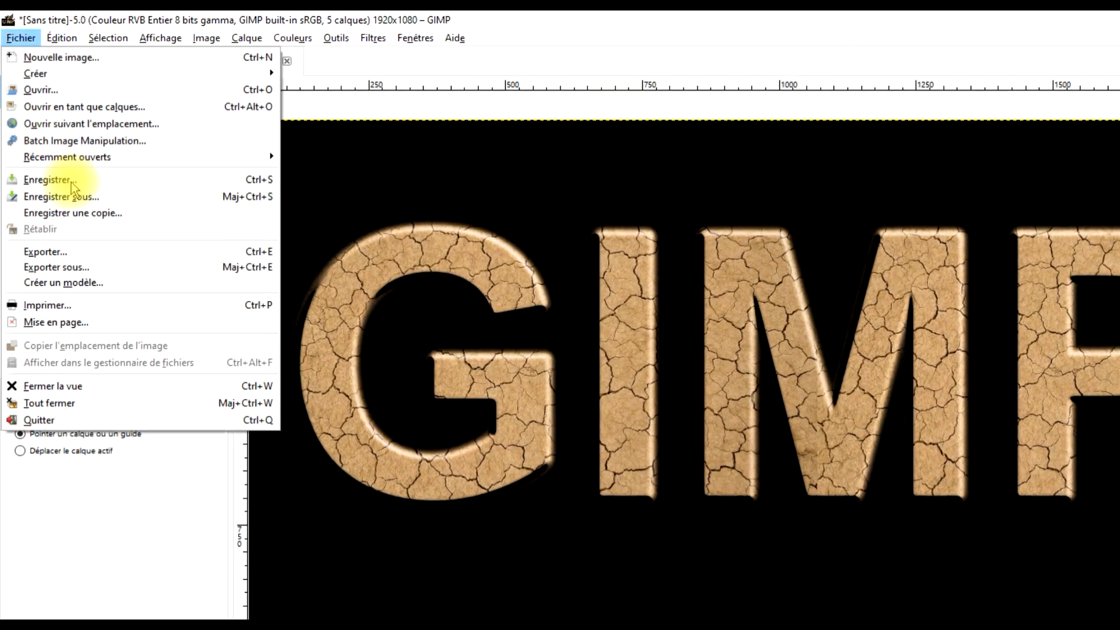
pyautogui.click(164, 110)
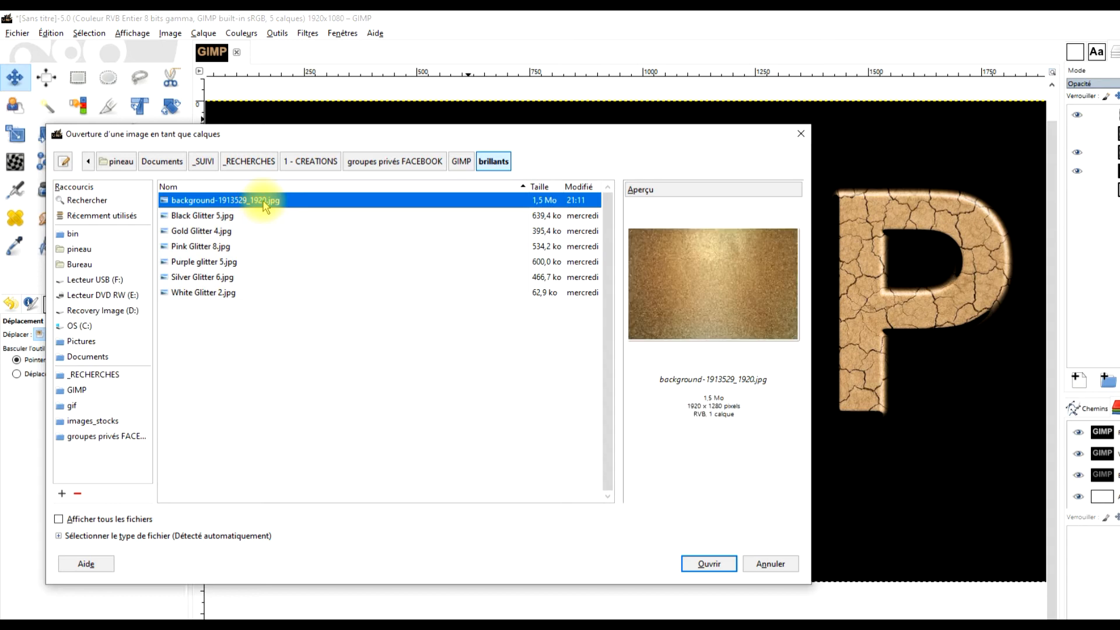
pyautogui.doubleClick(262, 200)
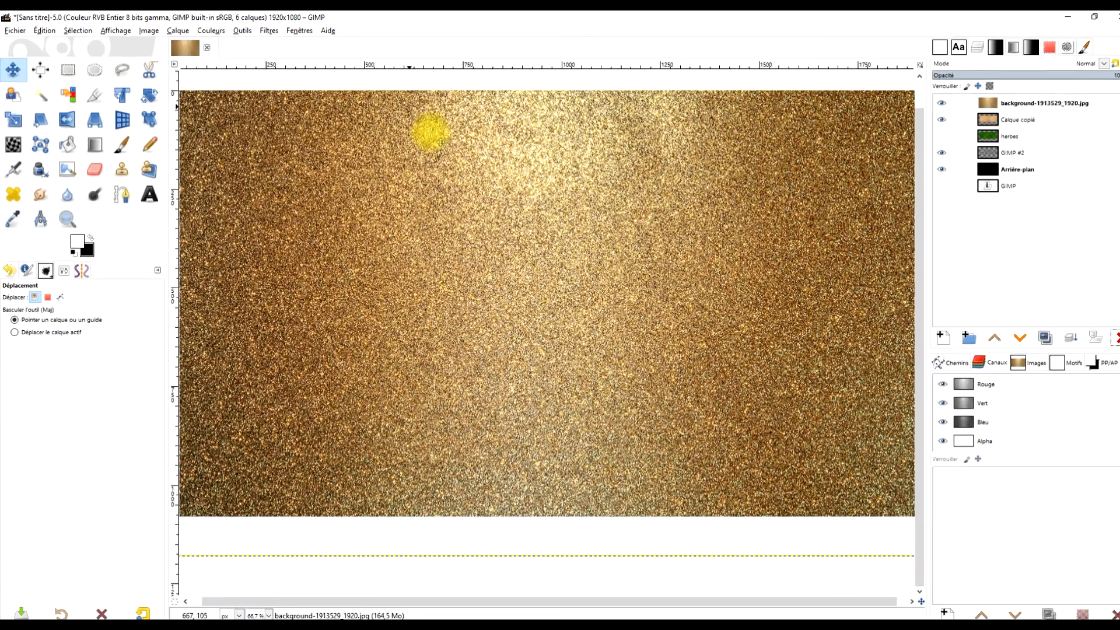
# Step: Set the gold glitter layer's blend mode to Superposer and hide the cracked-soil layer Calque copié
pyautogui.click(1039, 102)
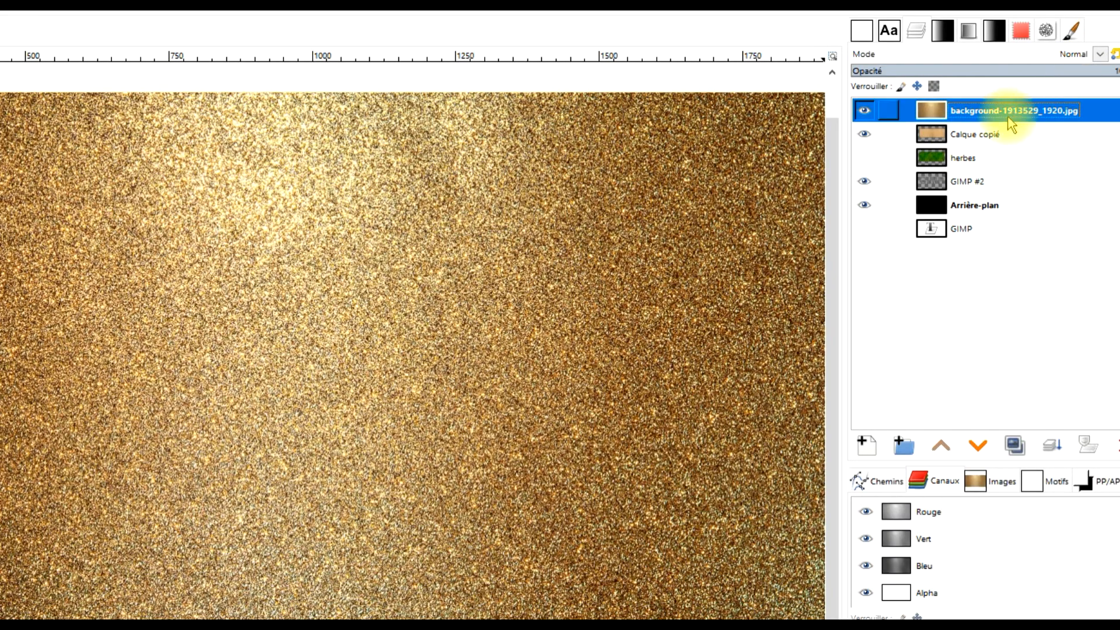
pyautogui.click(1100, 53)
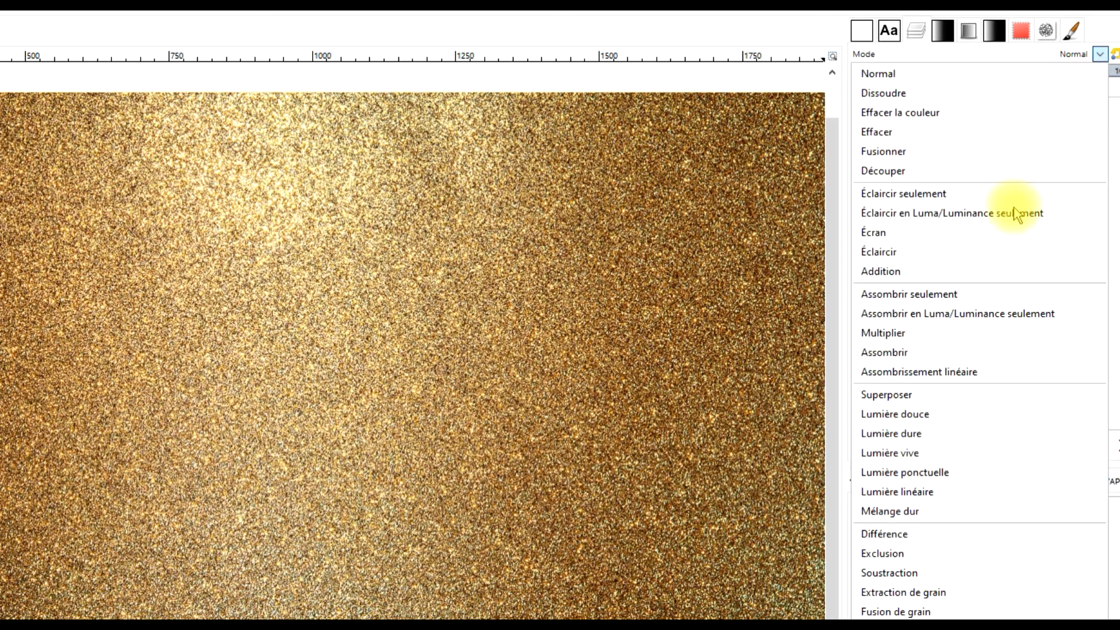
pyautogui.click(929, 396)
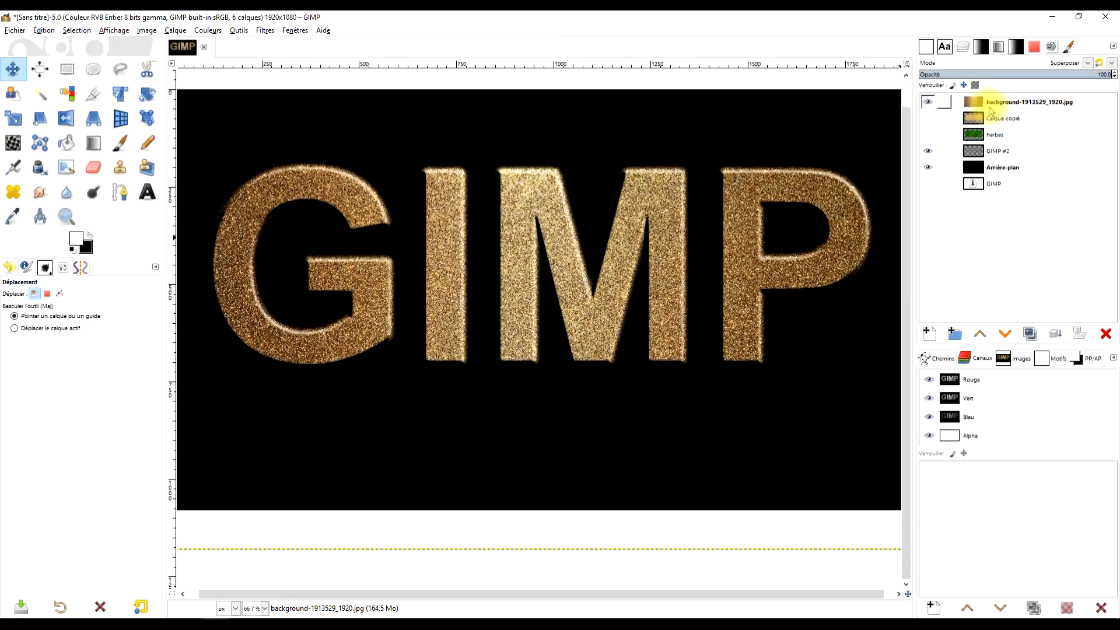
# Step: Warm the gold glitter layer with Température de couleur, using an original temperature of about 3921,9 and an intended one of 6500
pyautogui.click(1013, 100)
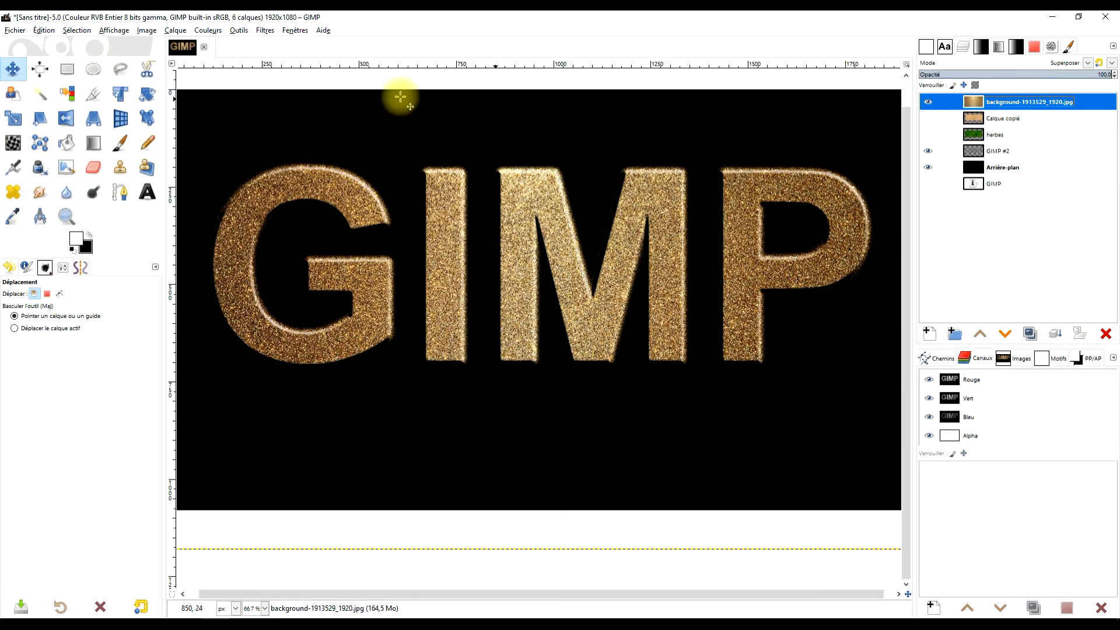
pyautogui.click(209, 30)
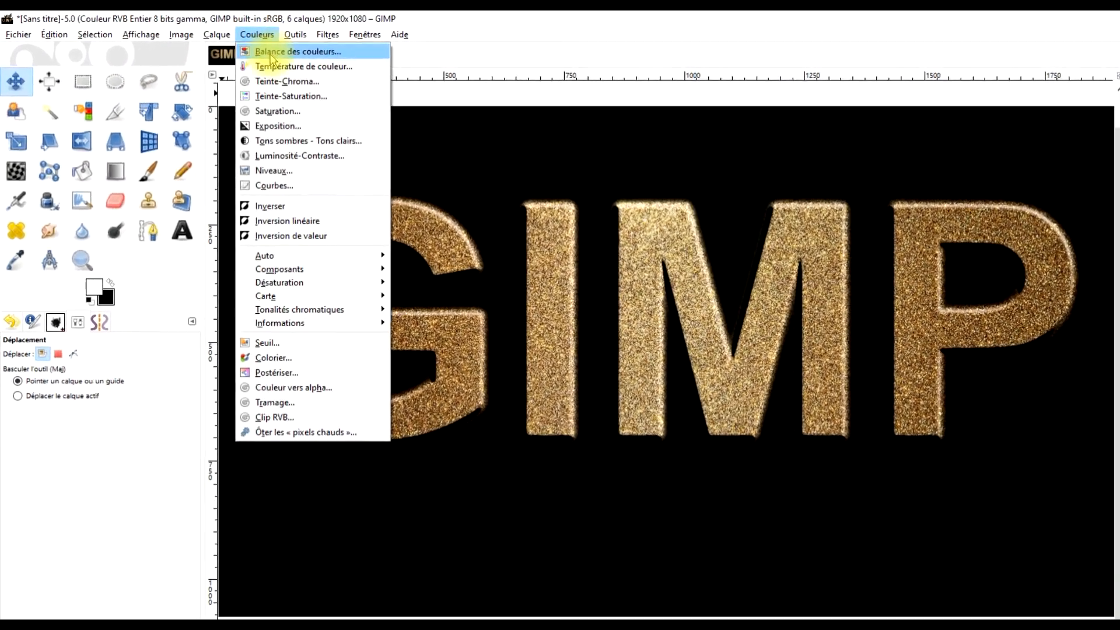
pyautogui.click(236, 59)
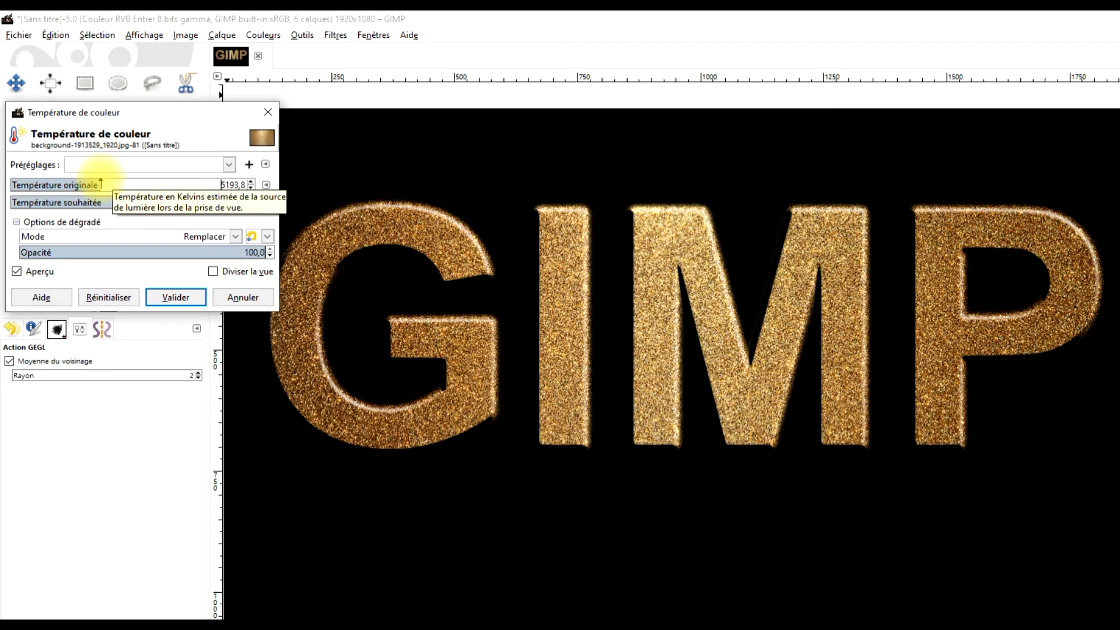
pyautogui.moveTo(98, 185); pyautogui.dragTo(86, 184)
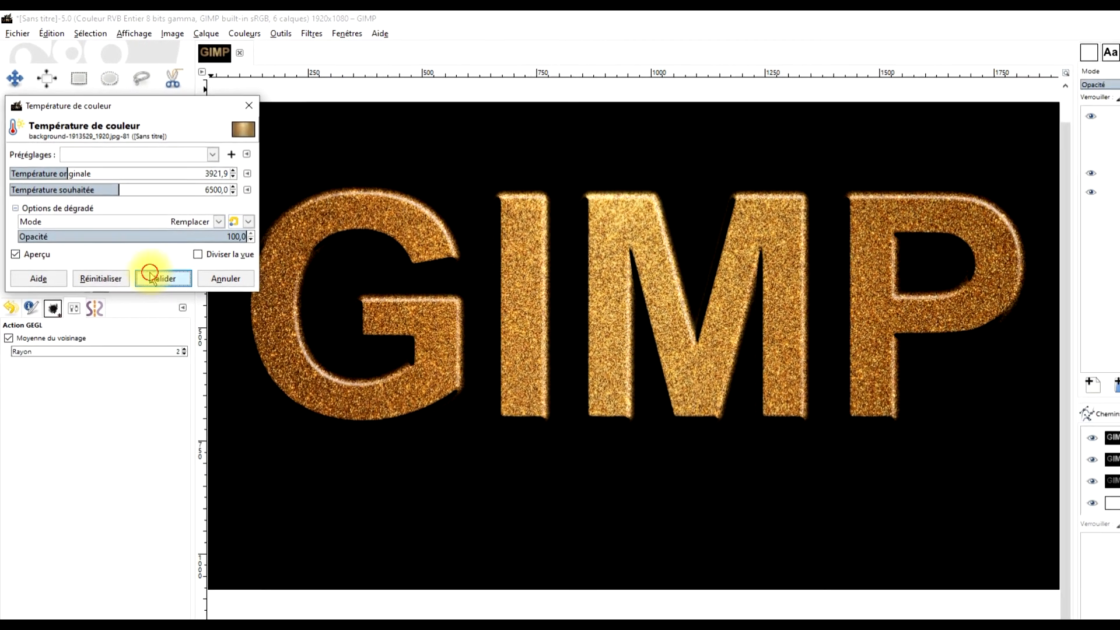
pyautogui.click(176, 297)
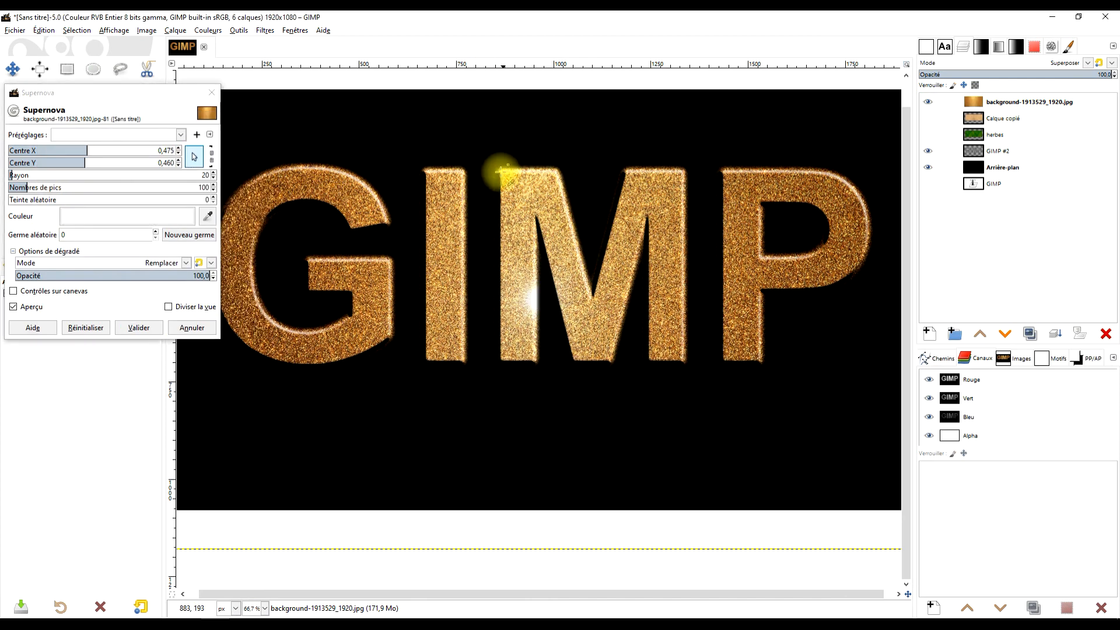
pyautogui.click(500, 171)
pyautogui.click(385, 218)
pyautogui.click(9, 175)
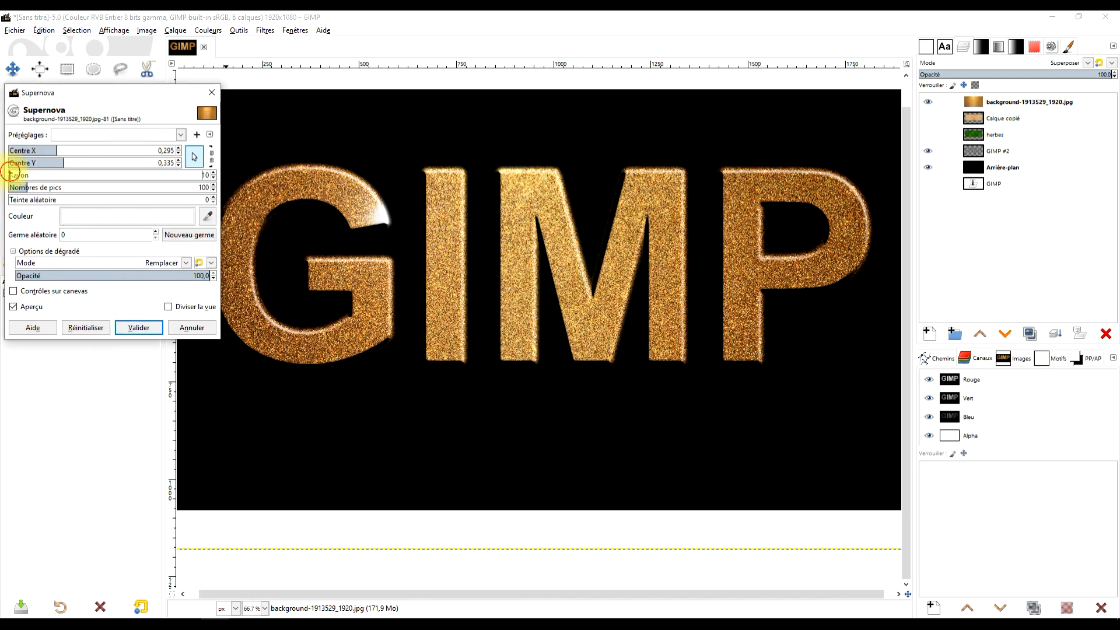
pyautogui.moveTo(18, 187); pyautogui.dragTo(64, 187)
pyautogui.click(213, 174)
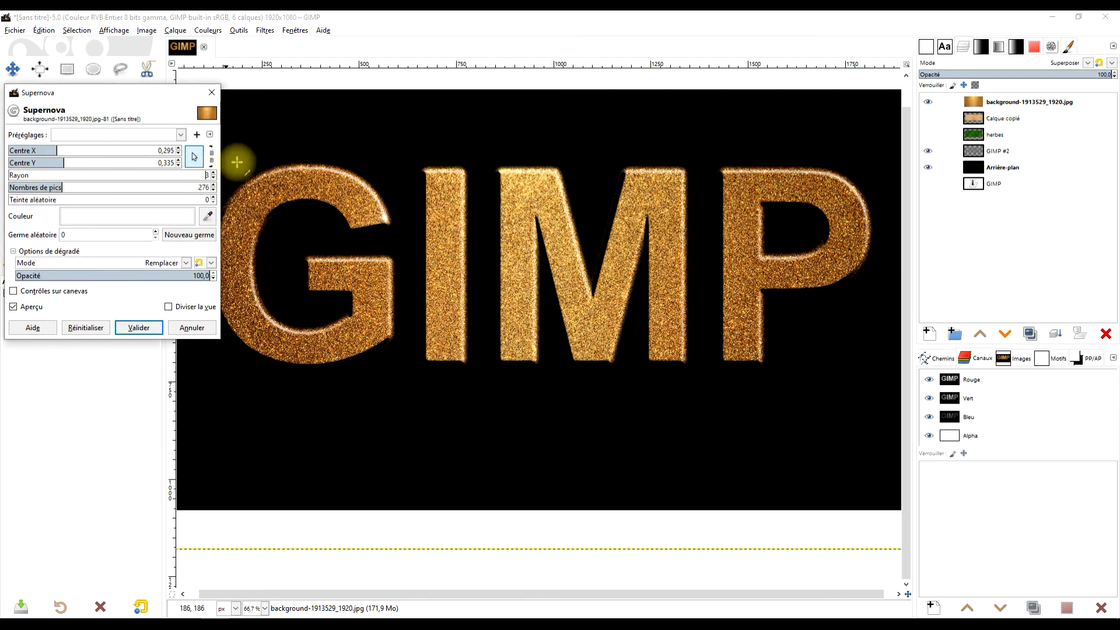
pyautogui.click(125, 188)
pyautogui.click(50, 199)
pyautogui.click(31, 187)
pyautogui.click(214, 173)
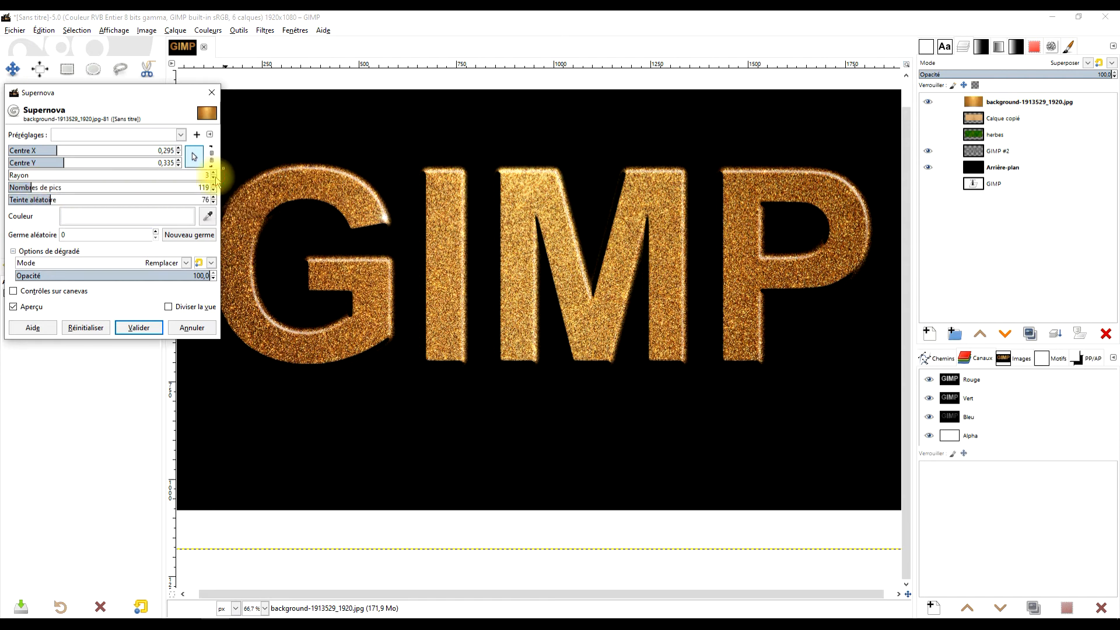
pyautogui.click(192, 327)
# Step: Add a transparent layer named couleur and render a Supernova at the G's upper tip with radius 2, 103 spikes and random hue 8
pyautogui.click(929, 334)
pyautogui.click(1022, 313)
pyautogui.click(265, 30)
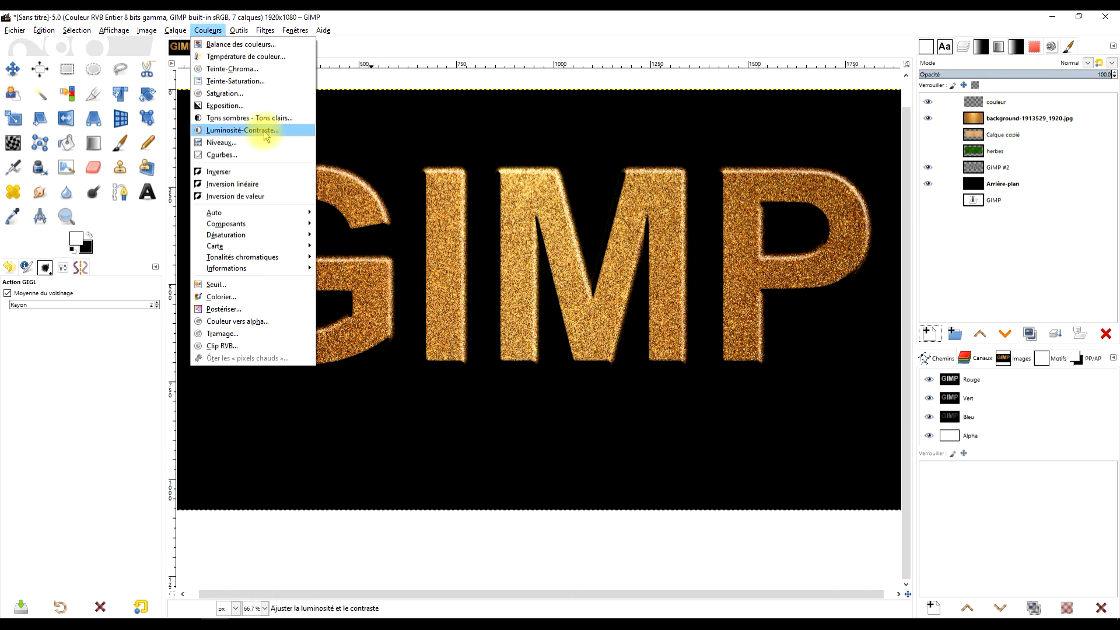
pyautogui.click(463, 156)
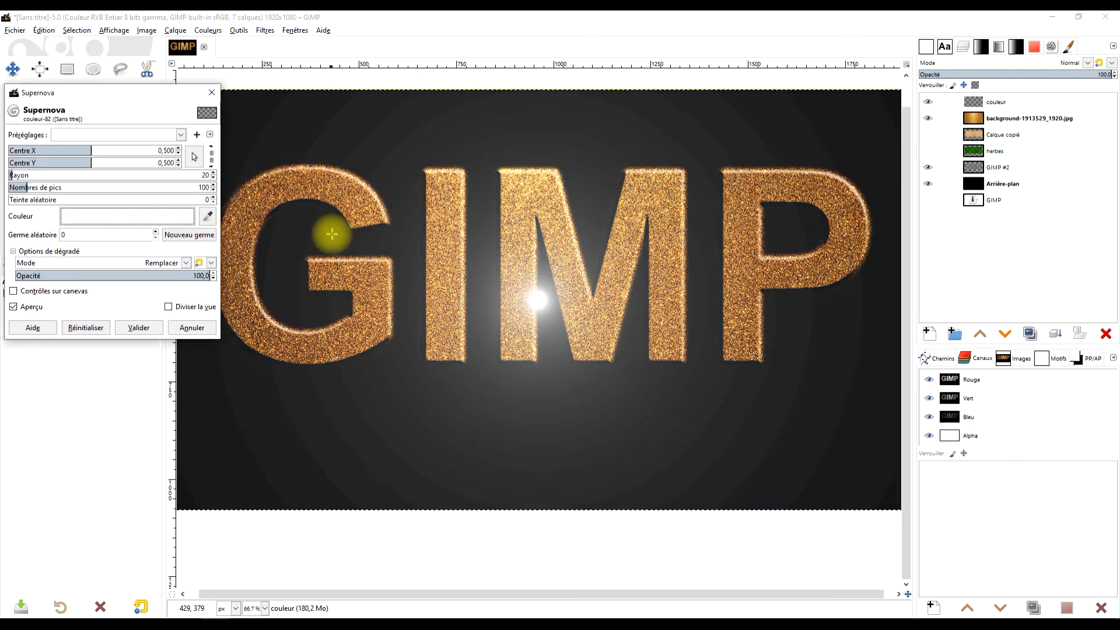
pyautogui.click(178, 138)
pyautogui.click(122, 153)
pyautogui.click(194, 156)
pyautogui.click(387, 219)
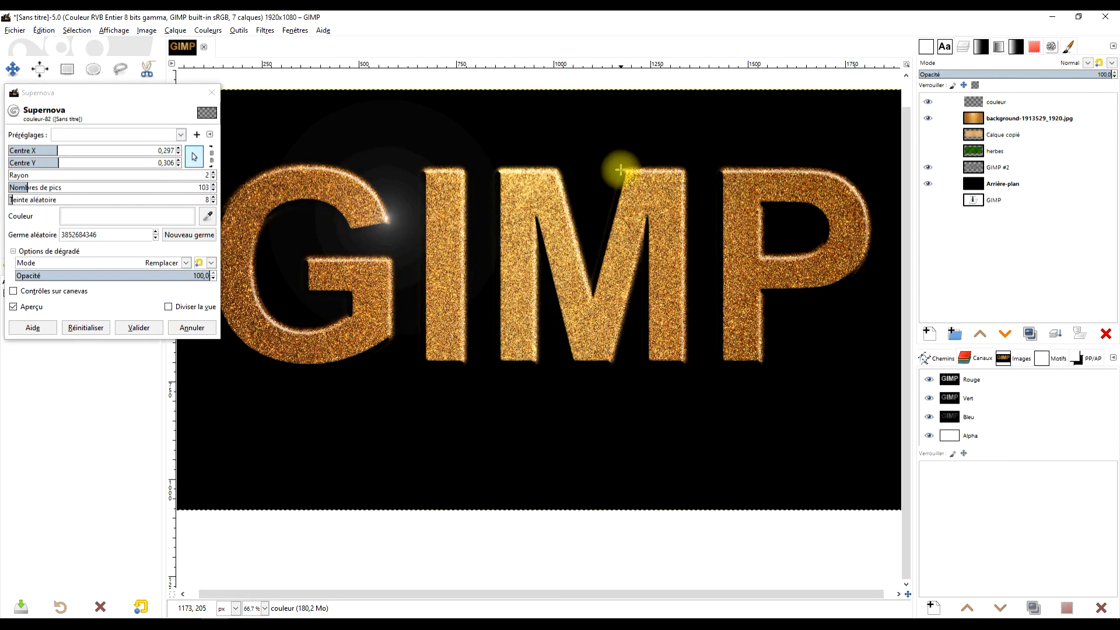
pyautogui.click(135, 327)
# Step: Set the couleur layer's blend mode to Fusion de grain
pyautogui.click(1067, 63)
pyautogui.click(959, 311)
pyautogui.press('Down')
pyautogui.press('Down')
pyautogui.press('Down')
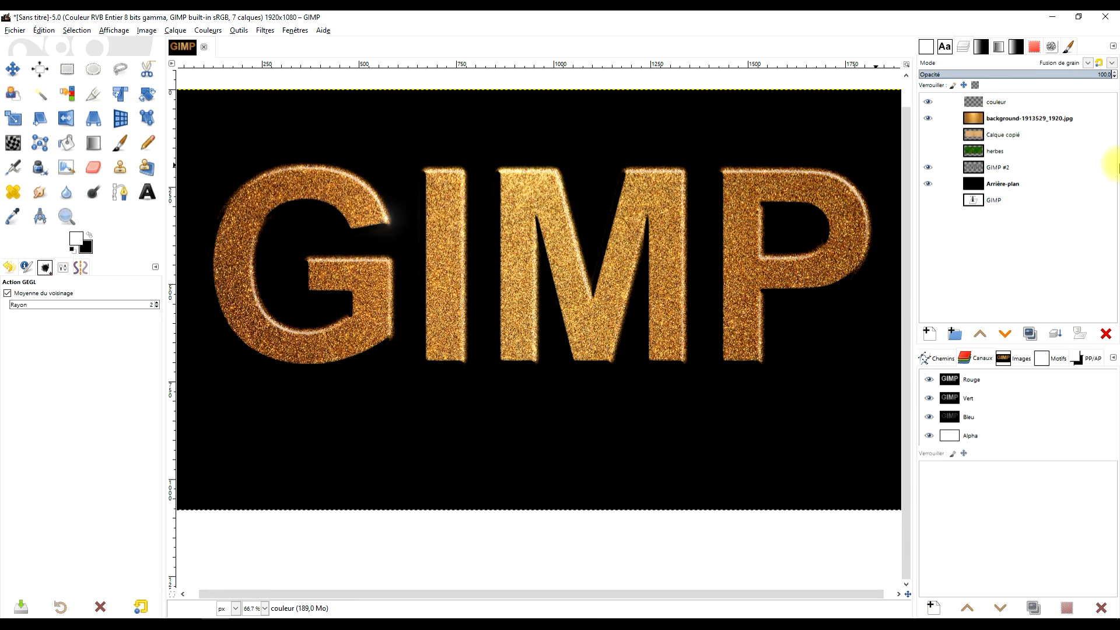
pyautogui.scroll(-1, 483, 279)
# Step: Try duplicating the couleur layer and flipping the copy horizontally, and undo both
pyautogui.click(1030, 333)
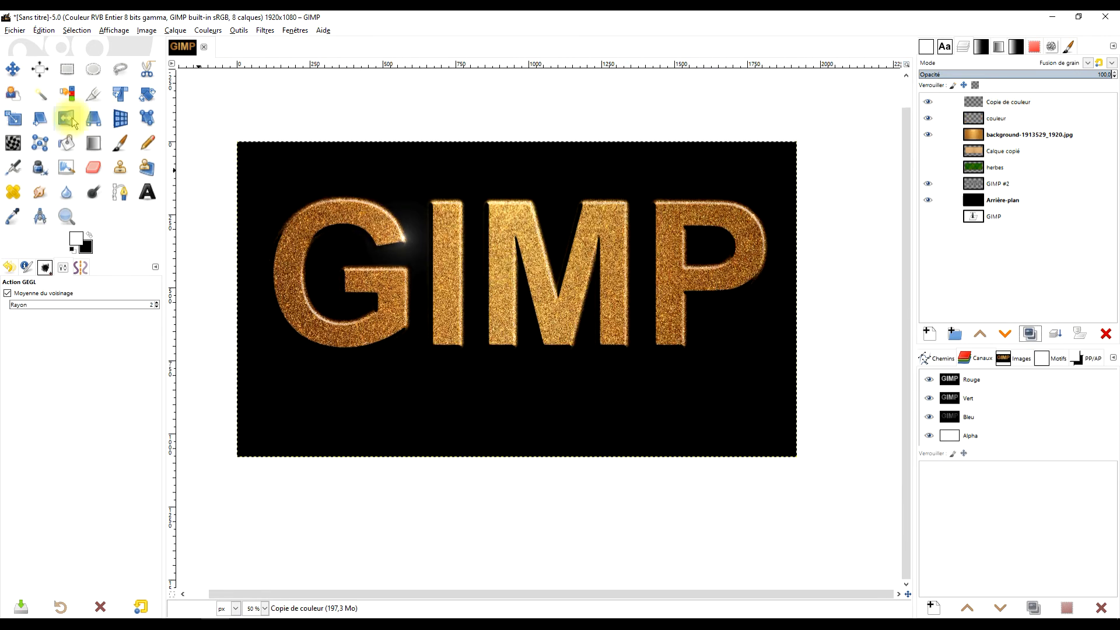
pyautogui.click(70, 121)
pyautogui.click(451, 277)
pyautogui.hotkey('ctrl', 'z')
pyautogui.scroll(1, 483, 233)
pyautogui.hotkey('ctrl', 'z')
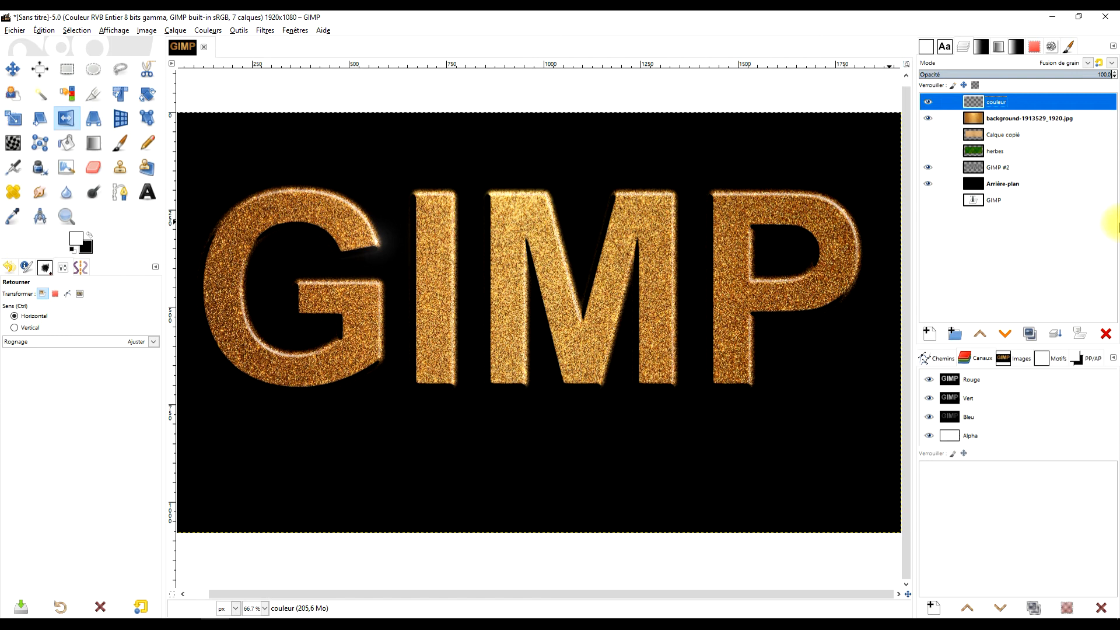
# Step: Select a large rectangle around the G's flare on the couleur layer and copy it
pyautogui.click(995, 101)
pyautogui.scroll(-2, 390, 259)
pyautogui.click(66, 69)
pyautogui.moveTo(279, 182); pyautogui.dragTo(474, 321)
pyautogui.scroll(2, 510, 287)
pyautogui.hotkey('ctrl', 'c')
pyautogui.hotkey('ctrl', 'v')
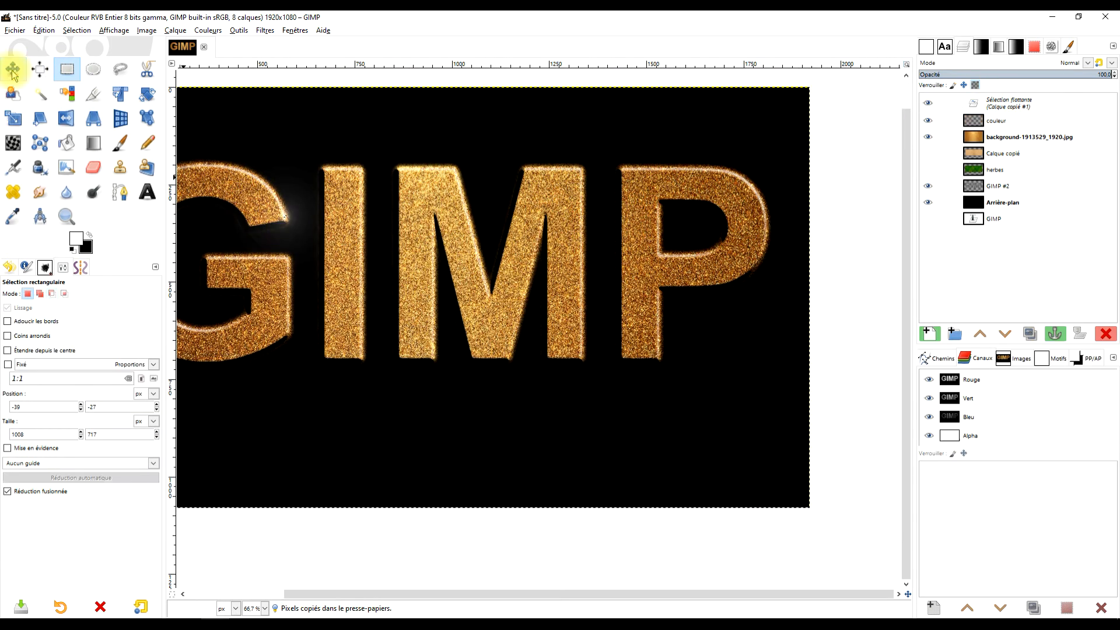
pyautogui.click(12, 71)
pyautogui.hotkey('ctrl', 'z')
pyautogui.hotkey('ctrl', 'c')
pyautogui.scroll(-2, 368, 232)
# Step: Paste a copy of the flare onto the upper-left corner of the I and anchor it to the couleur layer
pyautogui.press('r')
pyautogui.hotkey('ctrl', 'v')
pyautogui.scroll(3, 424, 253)
pyautogui.press('m')
pyautogui.moveTo(425, 270); pyautogui.dragTo(195, 88)
pyautogui.hotkey('ctrl', 'z')
pyautogui.hotkey('ctrl', 'v')
pyautogui.scroll(-3, 324, 205)
pyautogui.scroll(2, 343, 206)
pyautogui.click(488, 250)
pyautogui.scroll(-4, 488, 250)
pyautogui.scroll(4, 437, 245)
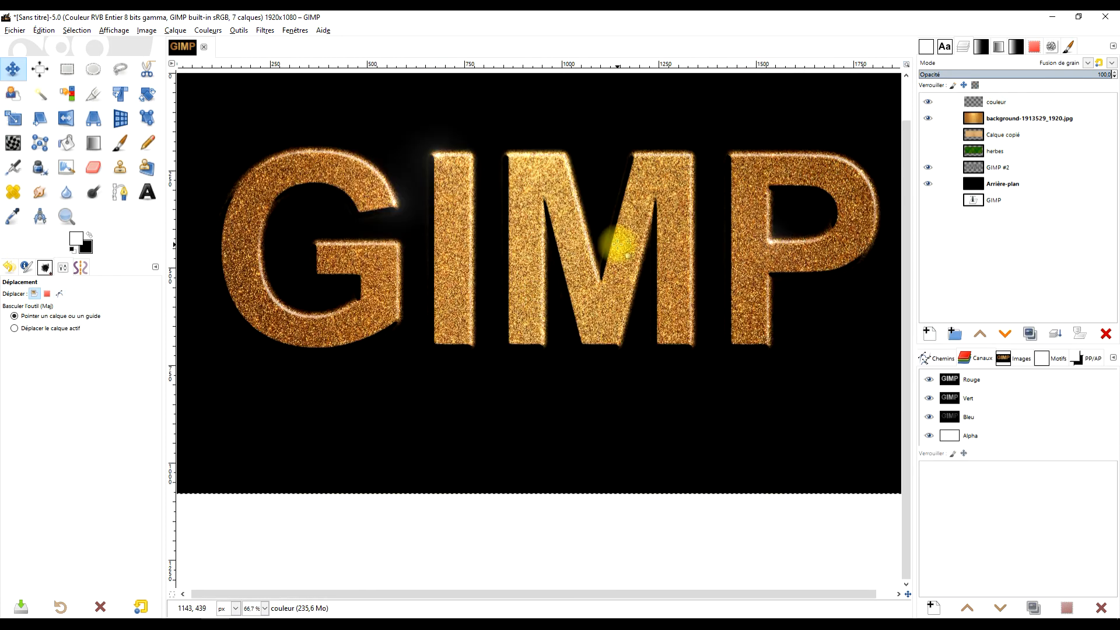
# Step: Paste another flare copy onto the top corner of the M's right stroke and anchor it
pyautogui.hotkey('ctrl', 'v')
pyautogui.moveTo(586, 321); pyautogui.dragTo(638, 318)
pyautogui.click(714, 159)
pyautogui.scroll(1, 715, 158)
pyautogui.hscroll(2, 698, 258)
pyautogui.hscroll(-1, 698, 257)
pyautogui.hotkey('ctrl', 'v')
pyautogui.moveTo(572, 357); pyautogui.dragTo(631, 233)
pyautogui.click(640, 275)
# Step: Paste another flare copy onto the lower inner curve of the G and anchor it
pyautogui.hotkey('ctrl', 'v')
pyautogui.scroll(1, 640, 275)
pyautogui.moveTo(578, 365); pyautogui.dragTo(296, 402)
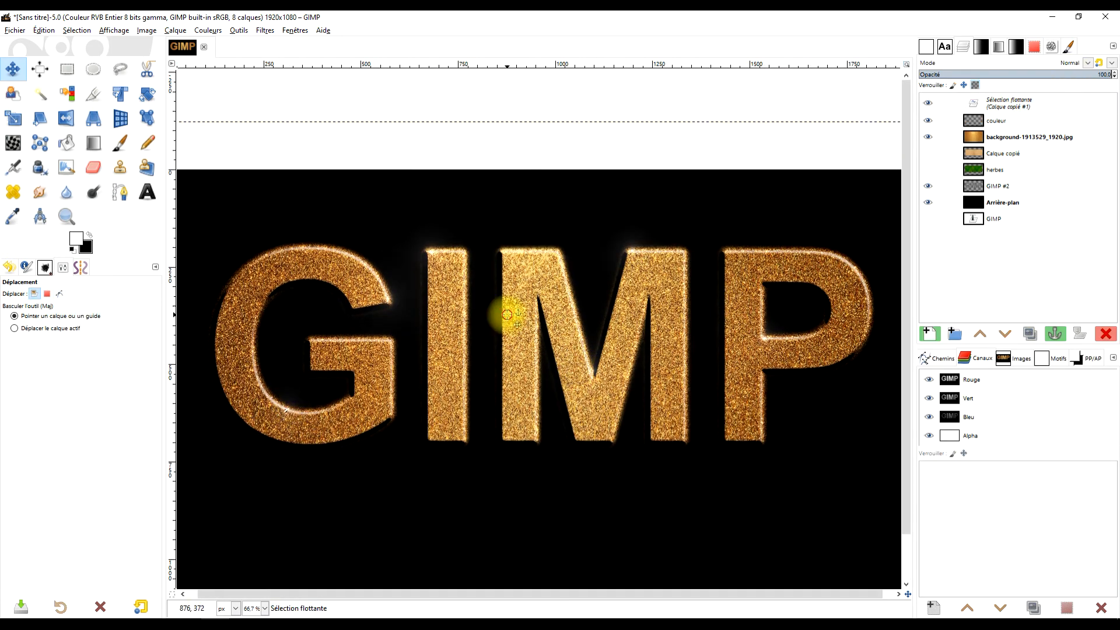
pyautogui.click(505, 316)
pyautogui.scroll(-1, 636, 254)
pyautogui.scroll(1, 605, 280)
pyautogui.scroll(1, 605, 281)
# Step: Check the couleur layer's visibility and lower its opacity to about 61,3
pyautogui.click(929, 104)
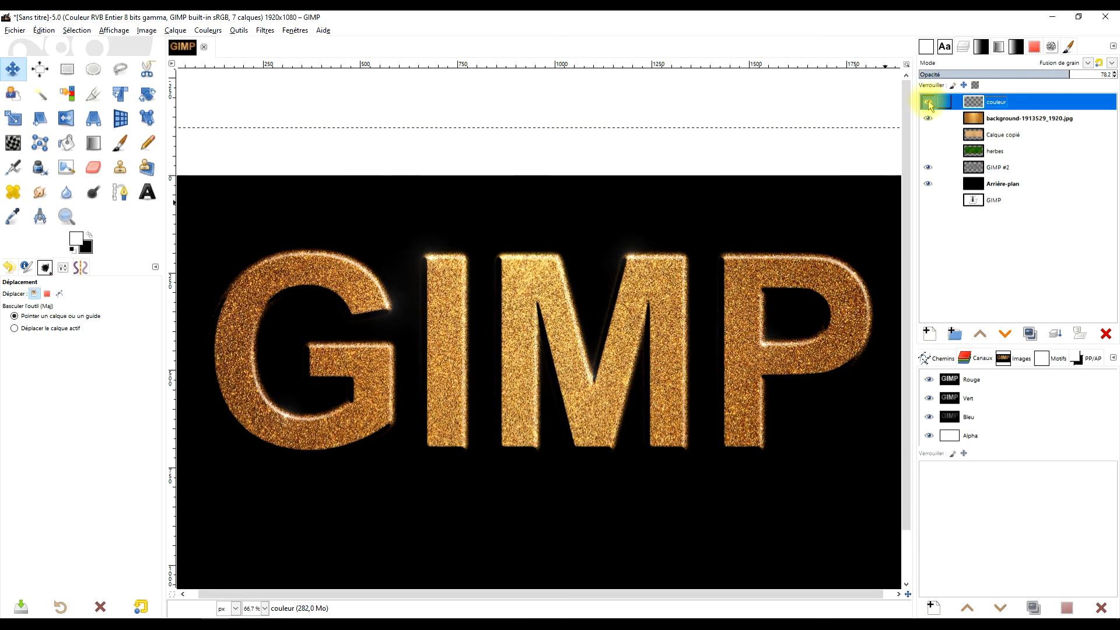
pyautogui.click(1038, 76)
pyautogui.scroll(-1, 770, 320)
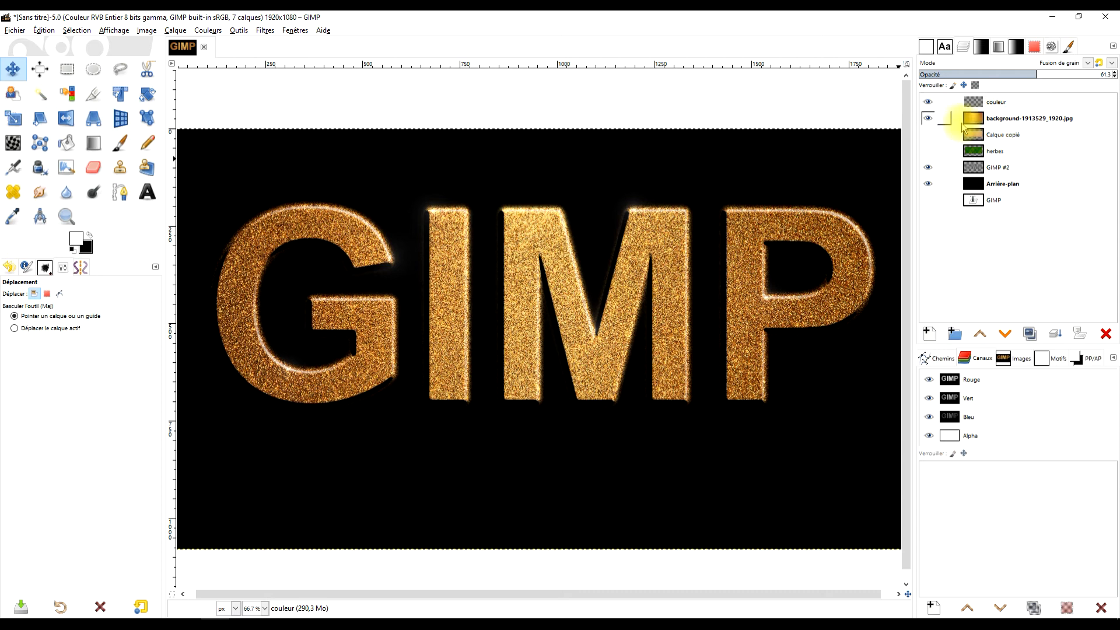
# Step: Compare the word with and without the flare and glitter layers, and set the couleur layer's opacity to 74
pyautogui.click(933, 105)
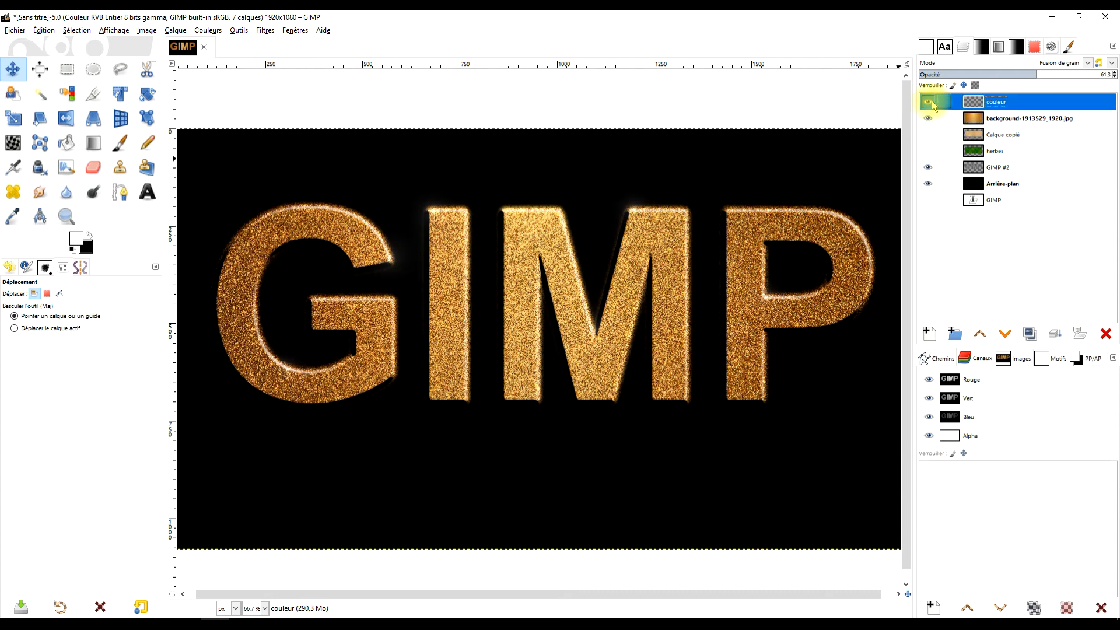
pyautogui.click(929, 103)
pyautogui.click(928, 117)
pyautogui.click(928, 116)
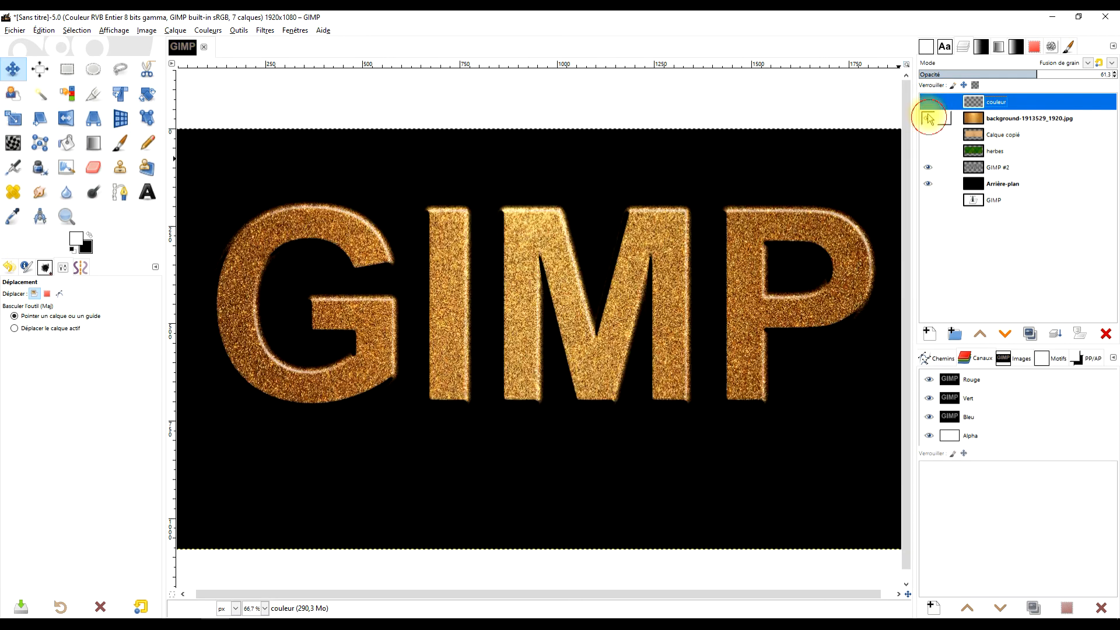
pyautogui.click(929, 104)
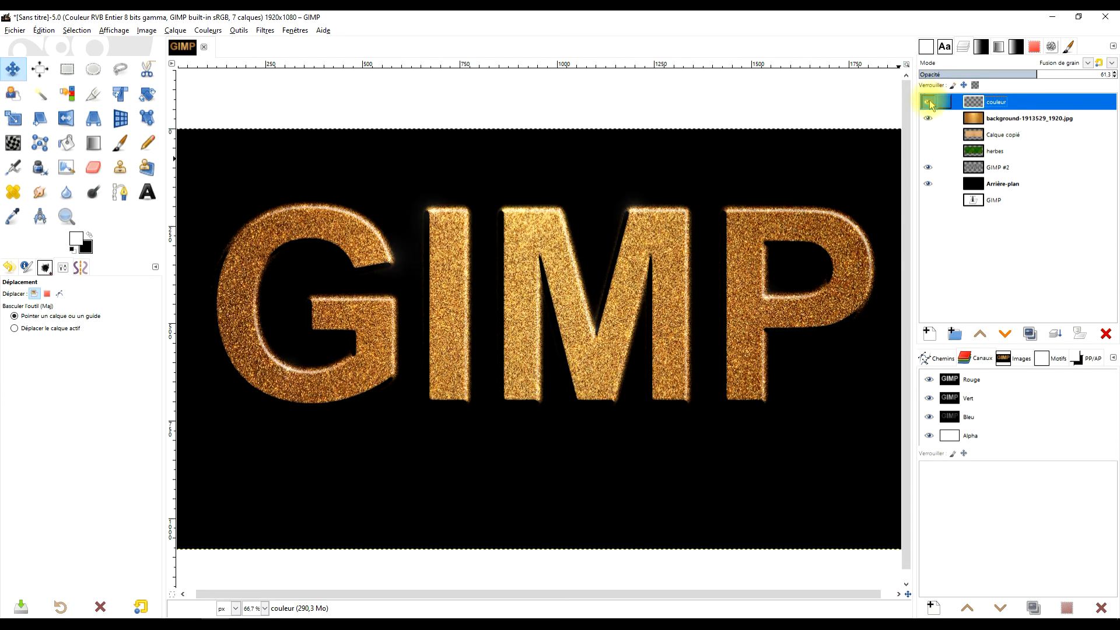
pyautogui.click(930, 104)
pyautogui.click(930, 103)
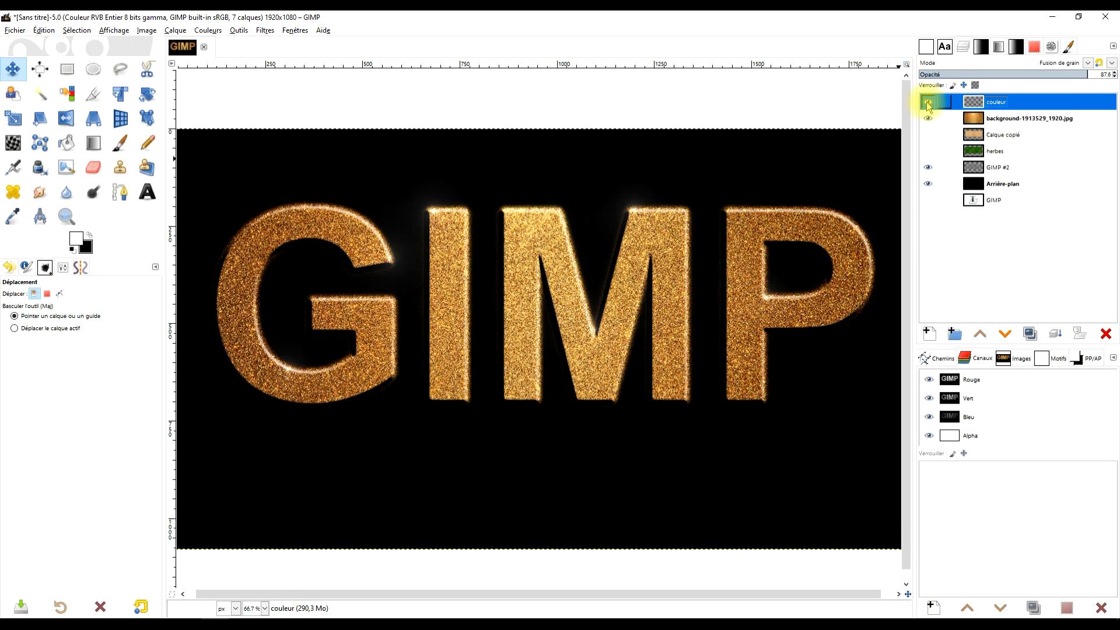
pyautogui.click(1057, 71)
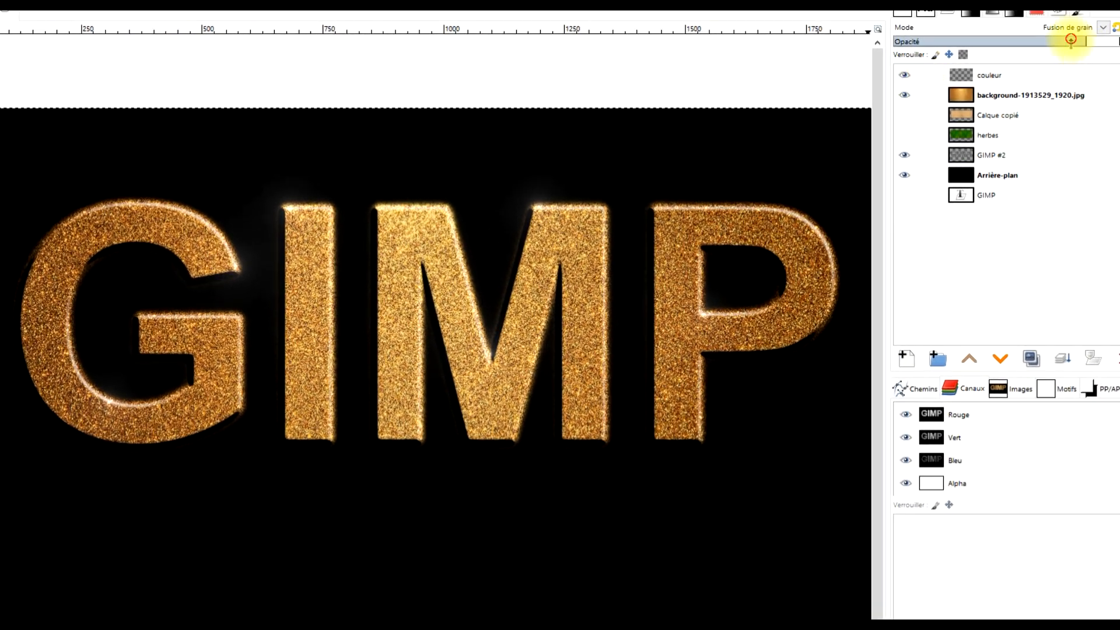
# Step: Hide the couleur and gold glitter layers, and show and select the cracked-soil layer Calque copié
pyautogui.click(904, 77)
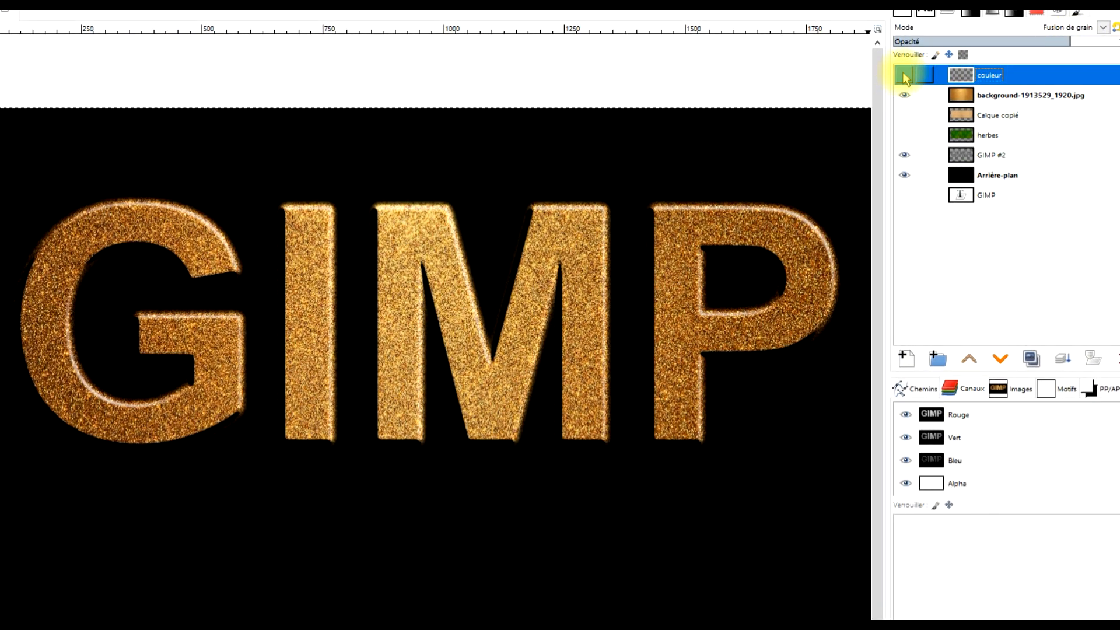
pyautogui.click(904, 93)
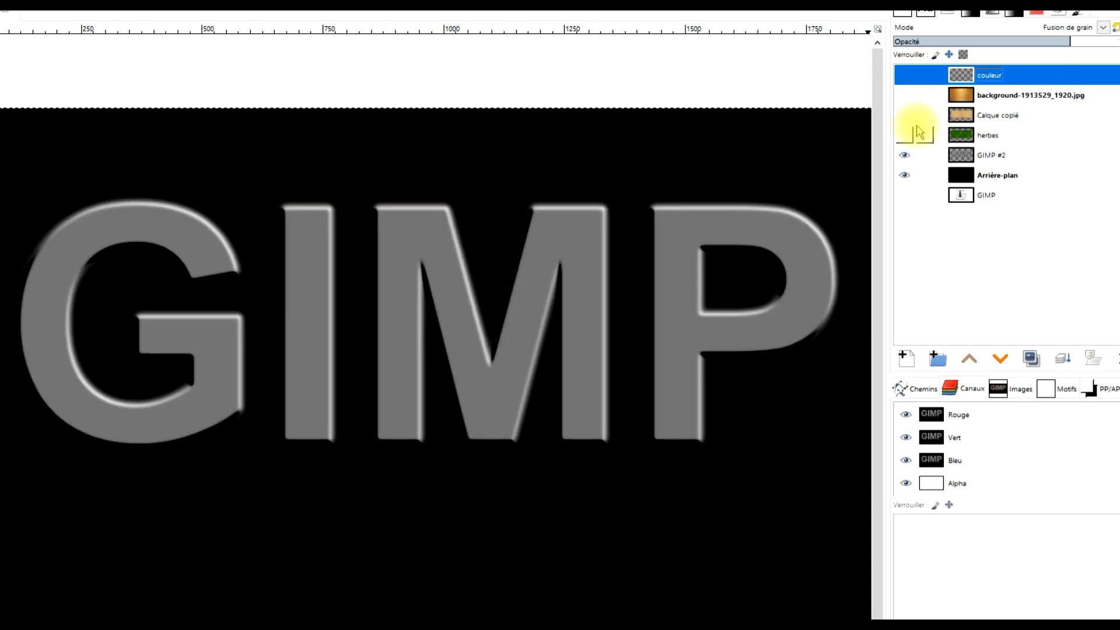
pyautogui.click(916, 127)
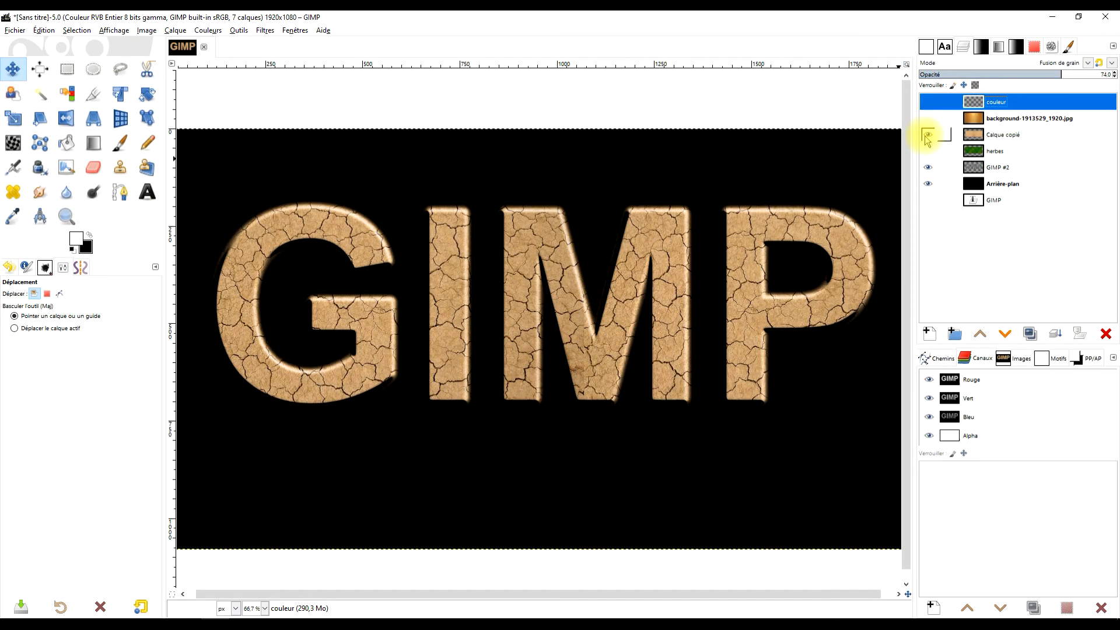
pyautogui.click(988, 139)
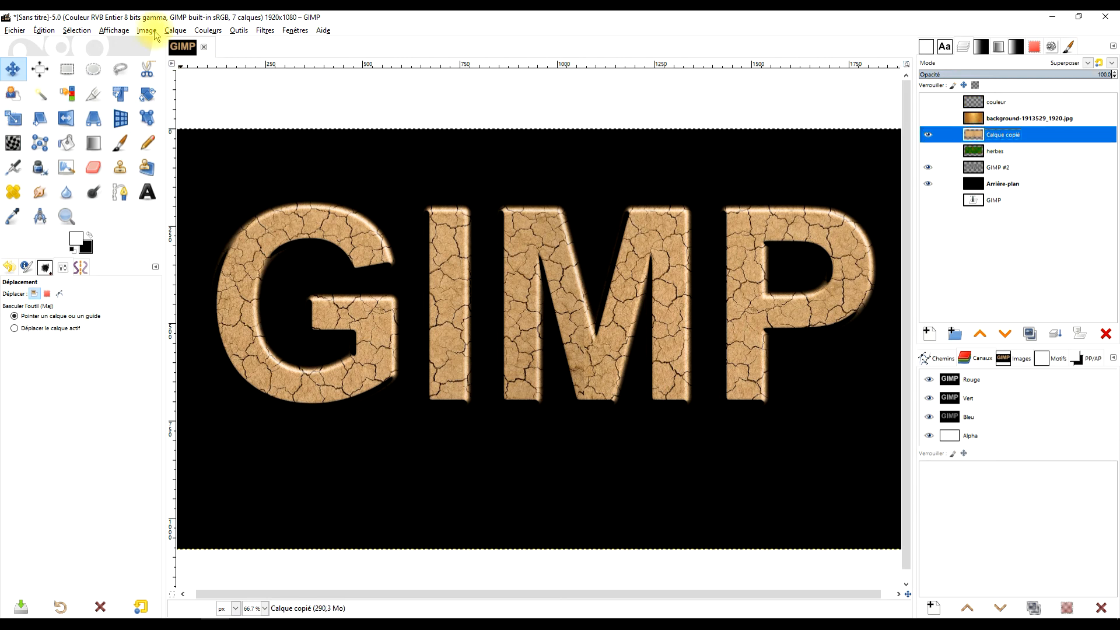
# Step: Raise the cracked-soil layer's saturation to about 39,5 with the Hue-Saturation (Teinte-Saturation) adjustment
pyautogui.click(171, 30)
pyautogui.moveTo(208, 30)
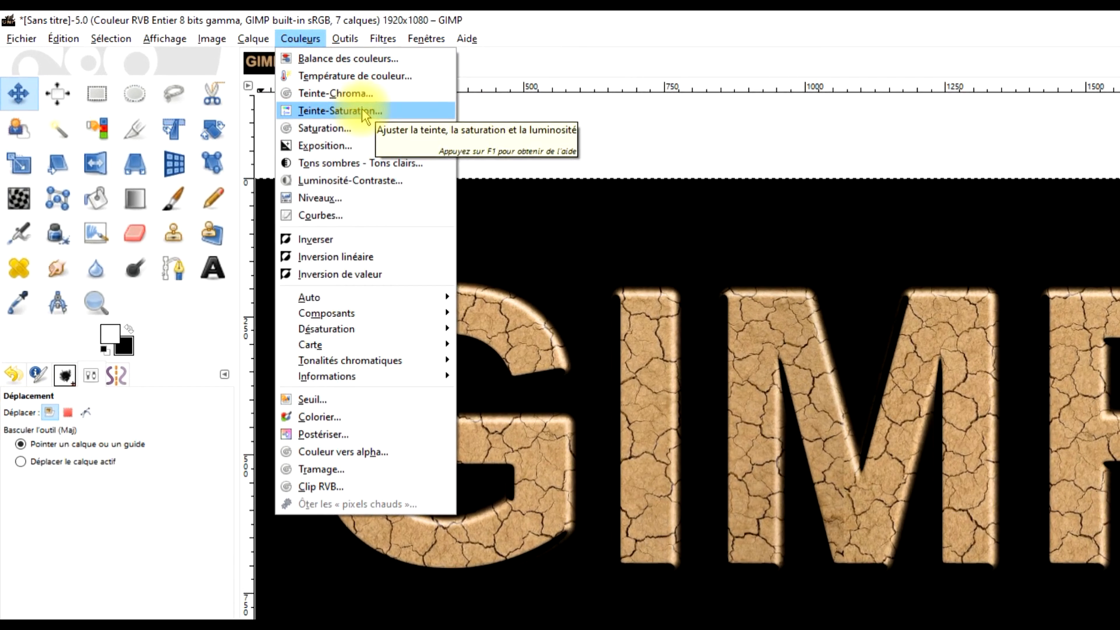
pyautogui.click(332, 105)
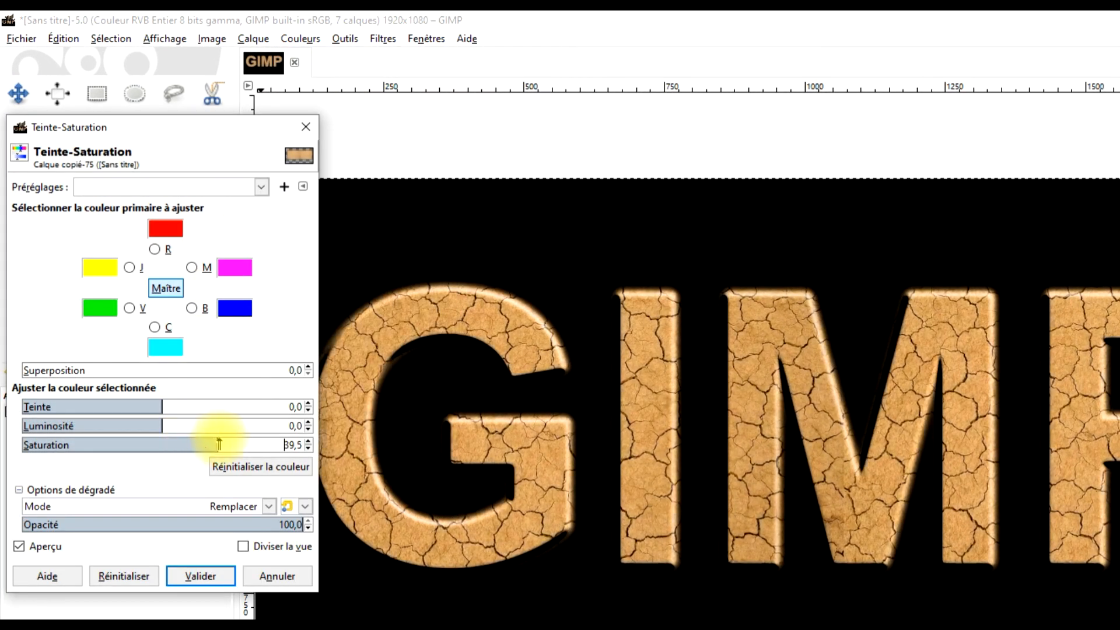
pyautogui.click(217, 578)
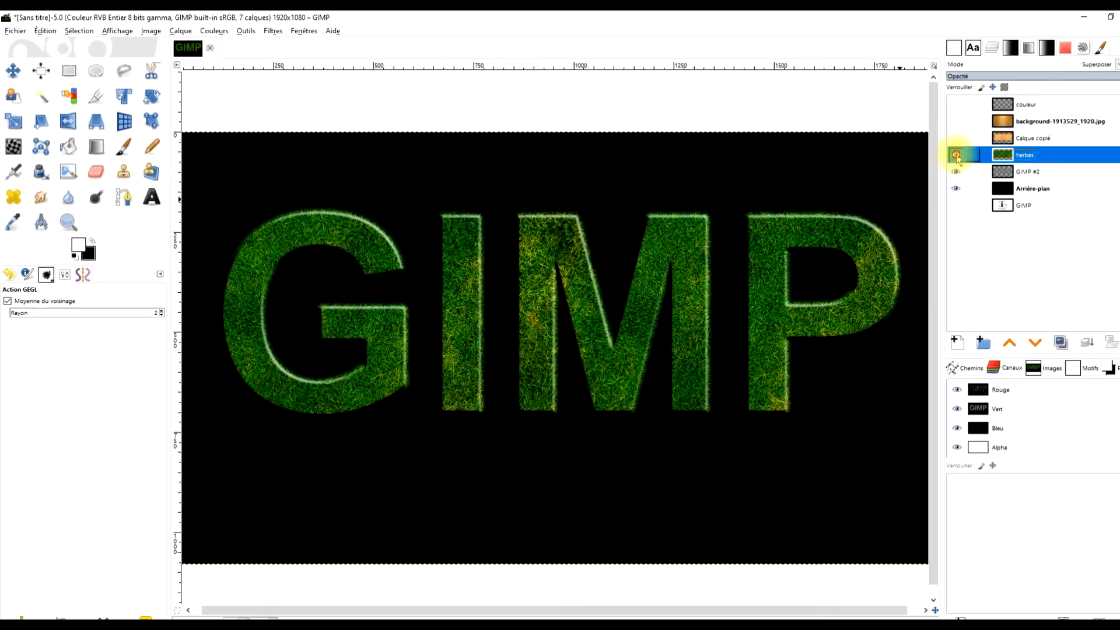
# Step: Compare the word with and without the grass layer herbes by toggling its visibility, leaving it shown
pyautogui.click(928, 152)
pyautogui.click(928, 152)
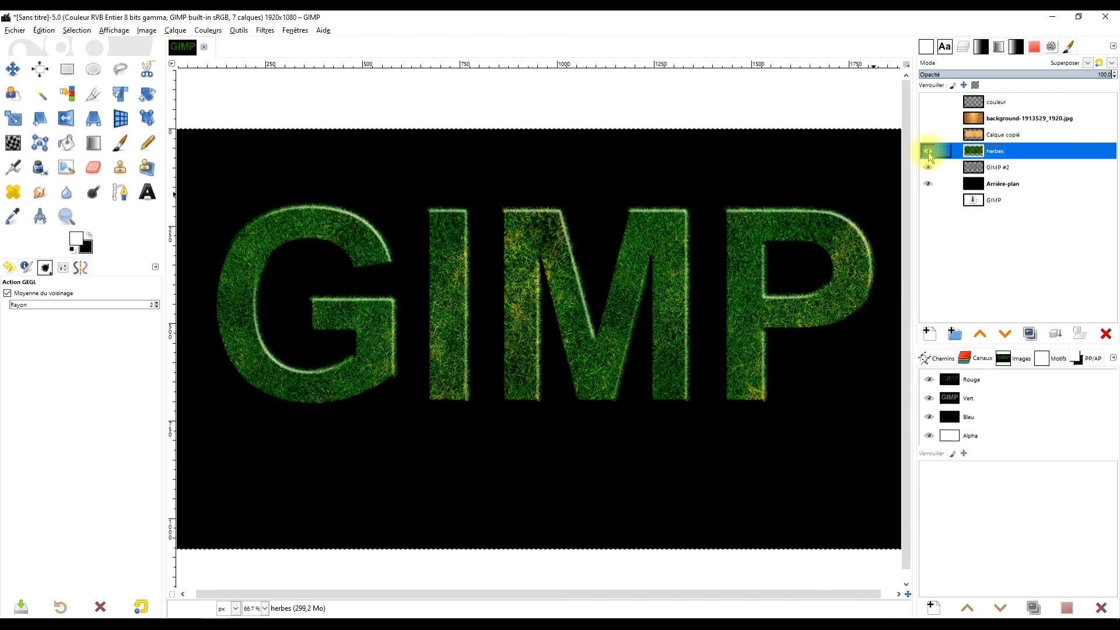
pyautogui.click(928, 152)
pyautogui.click(928, 152)
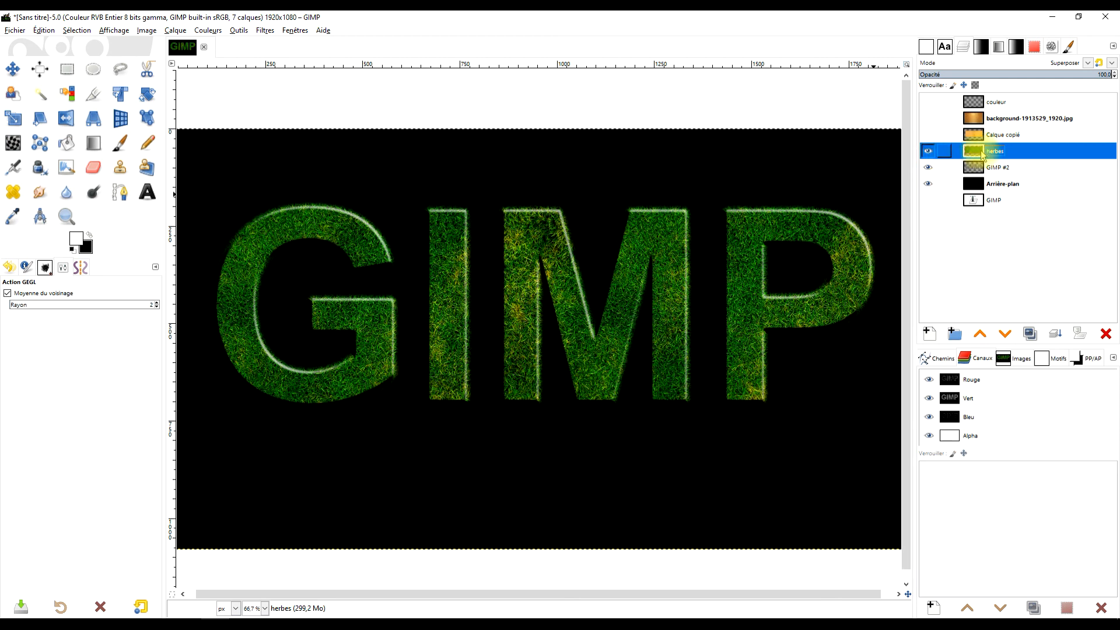
# Step: Clone grass from the M's inner diagonal over the yellowish patch near the top of its first stem on the herbes layer
pyautogui.click(120, 167)
pyautogui.scroll(2, 563, 262)
pyautogui.keyDown('ctrl'); pyautogui.click(565, 329); pyautogui.keyUp('ctrl')
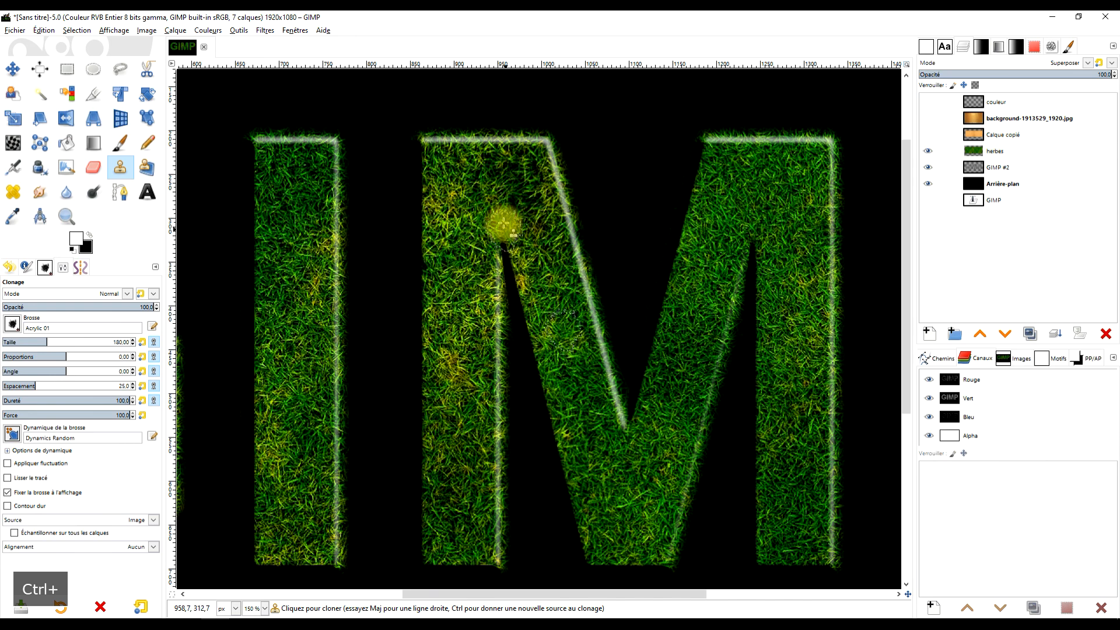
pyautogui.moveTo(455, 200); pyautogui.dragTo(474, 211)
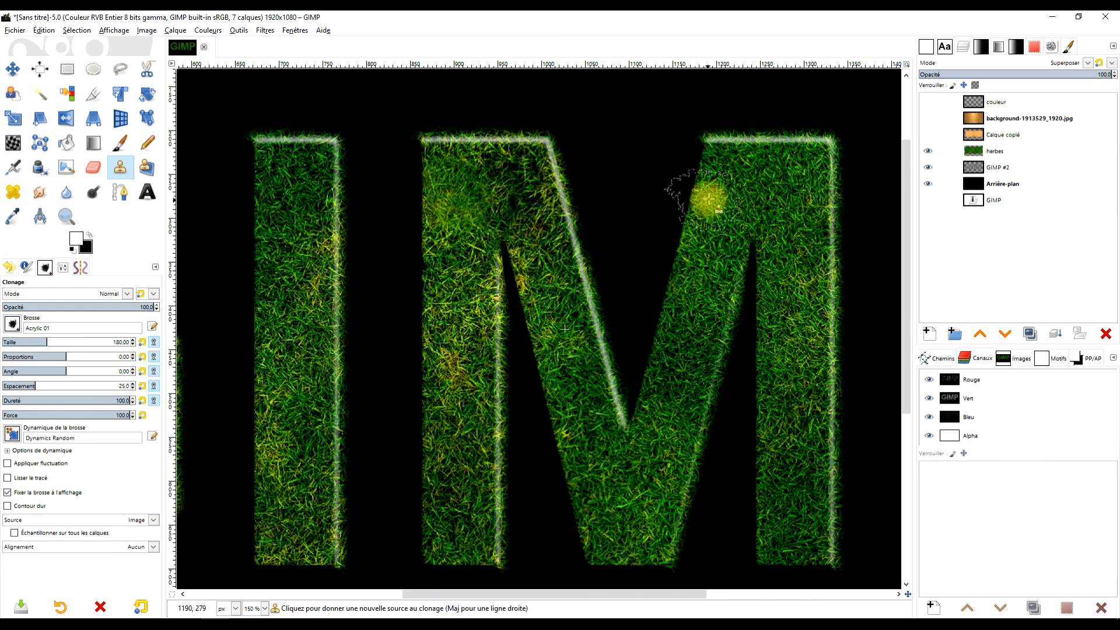